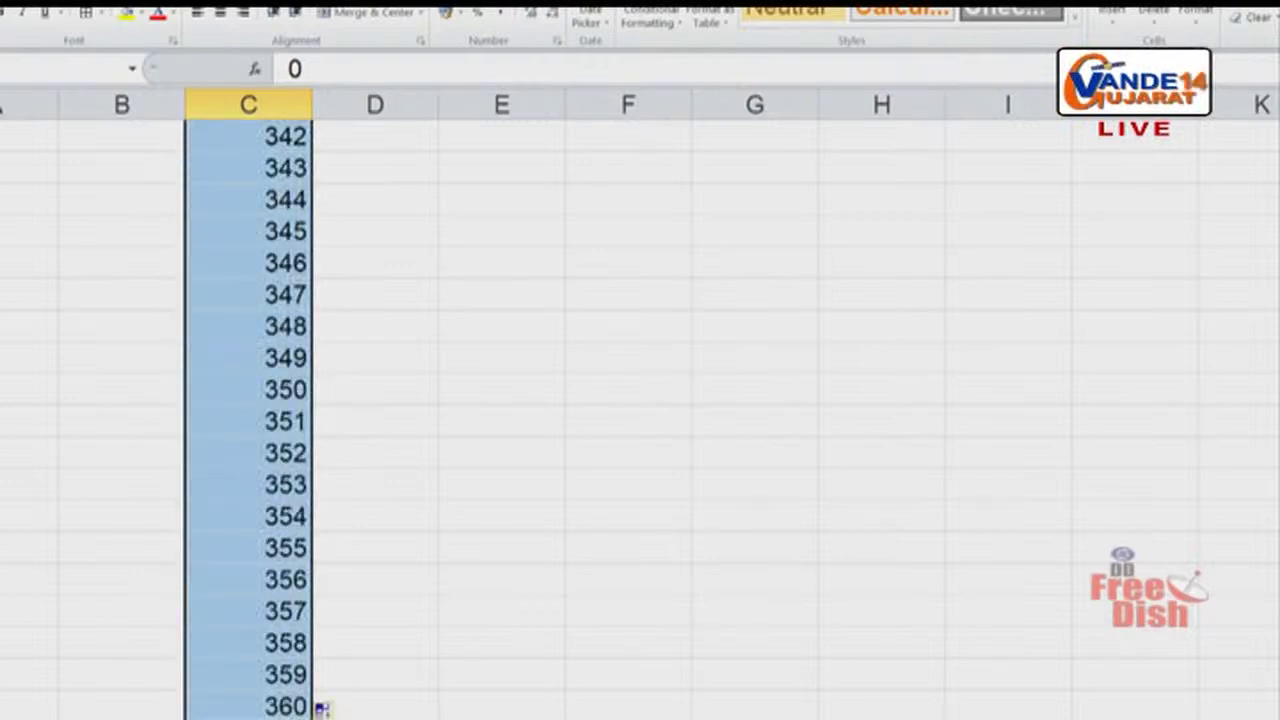
Add the header "T RAD" in cell D3, beside the Tdeg header.
scroll(590, 183, up, 20)
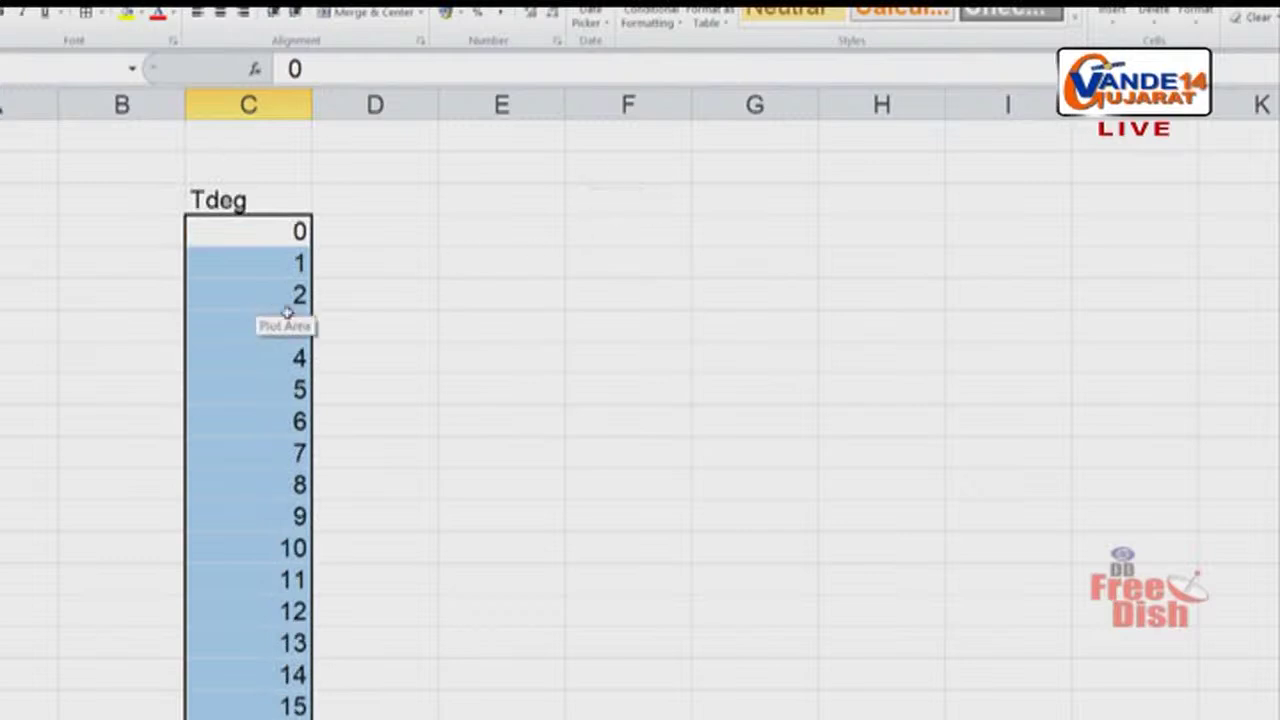
click(361, 206)
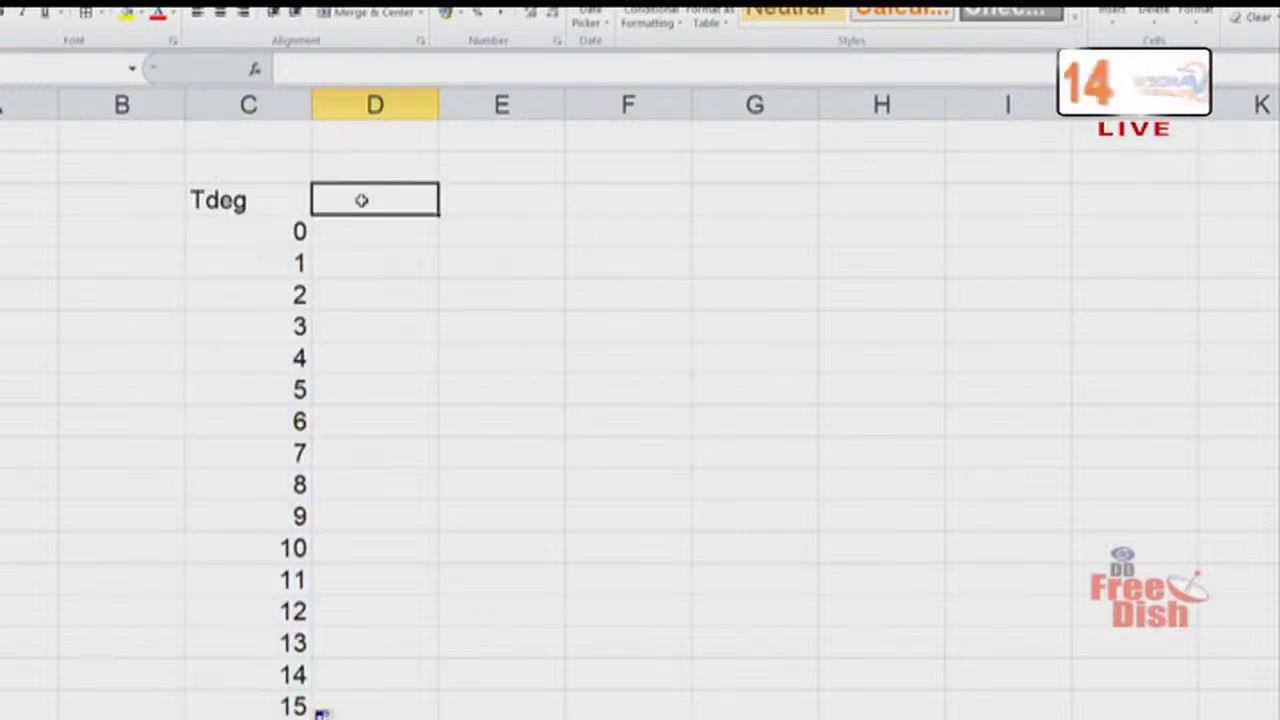
text(t)
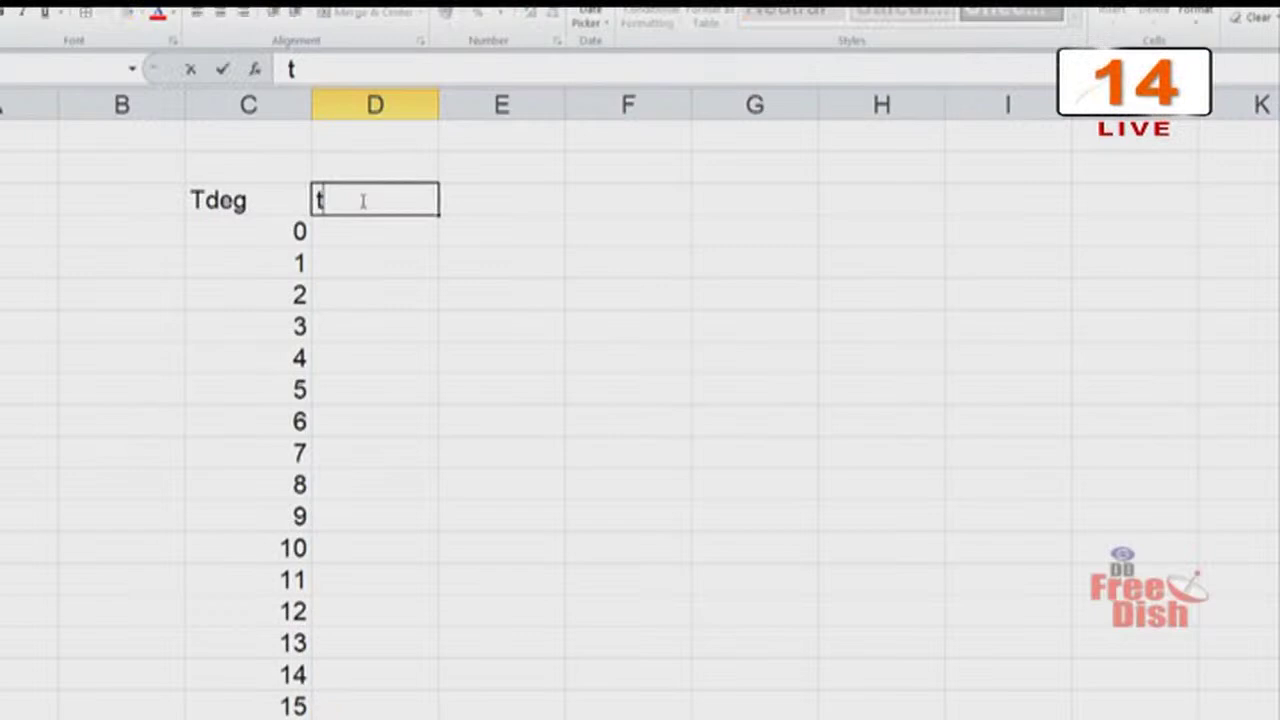
text(RAD)
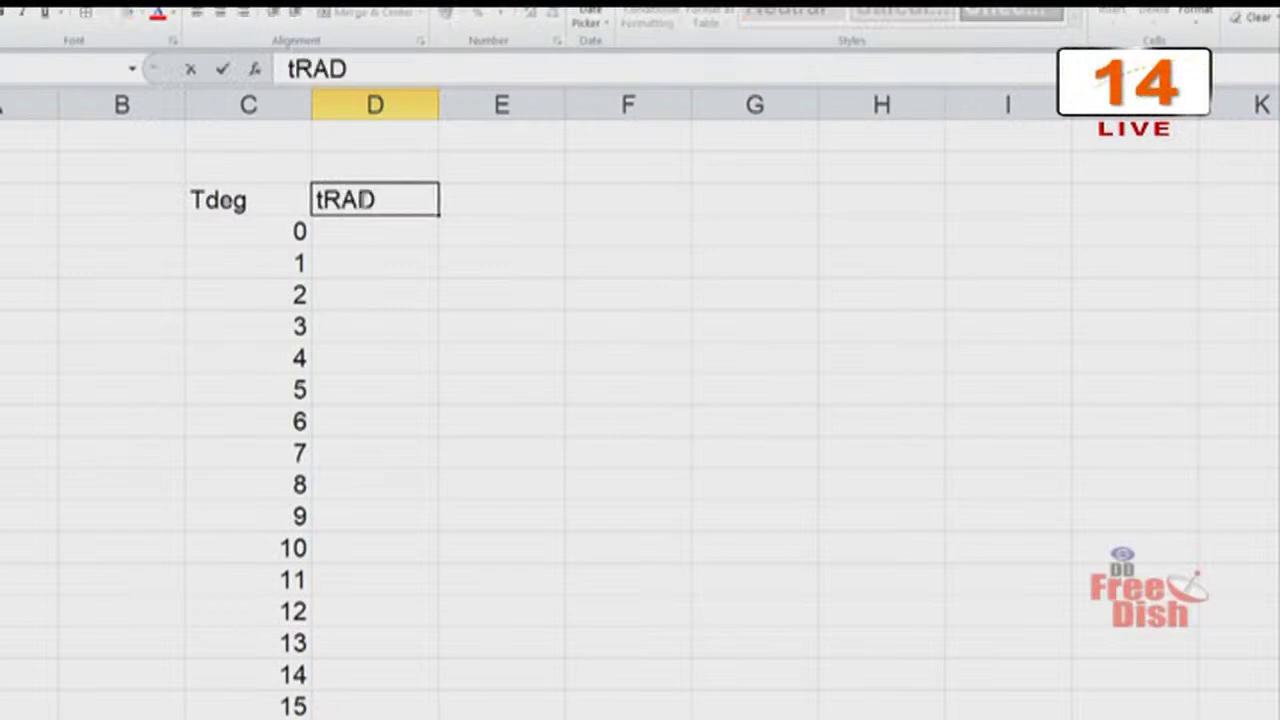
key(BackSpace)
key(BackSpace)
key(BackSpace)
key(BackSpace)
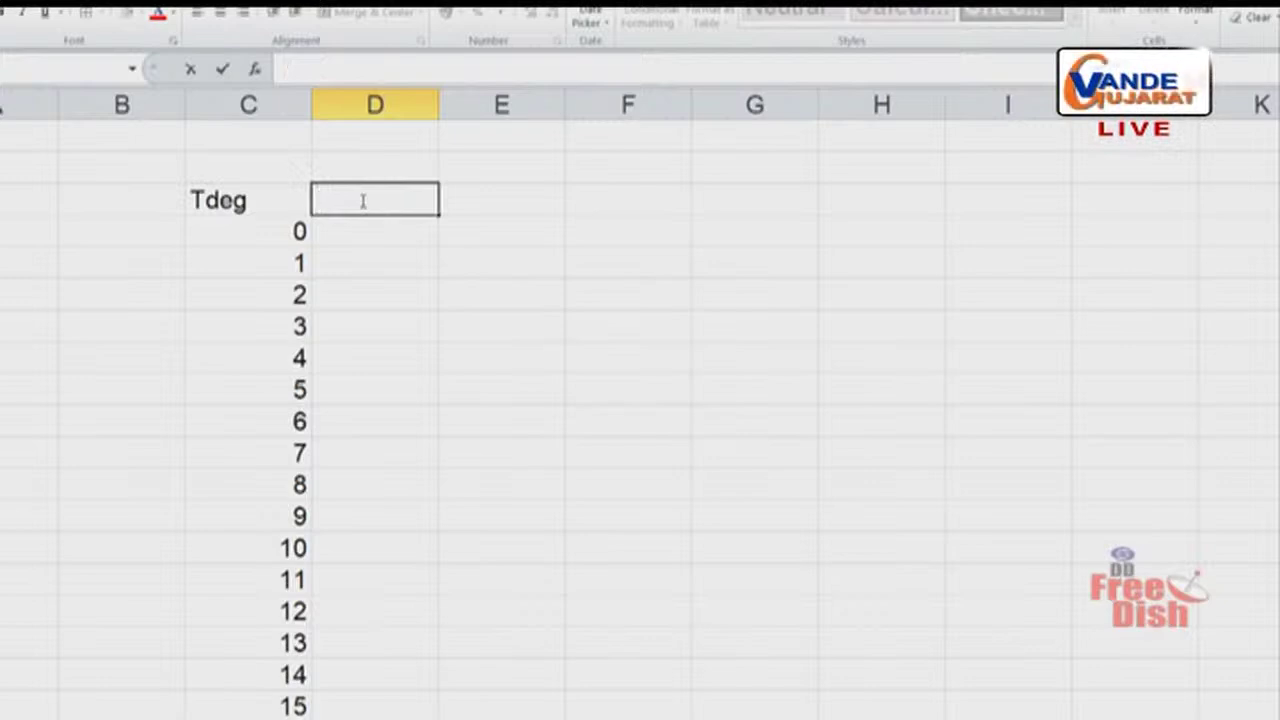
text(T)
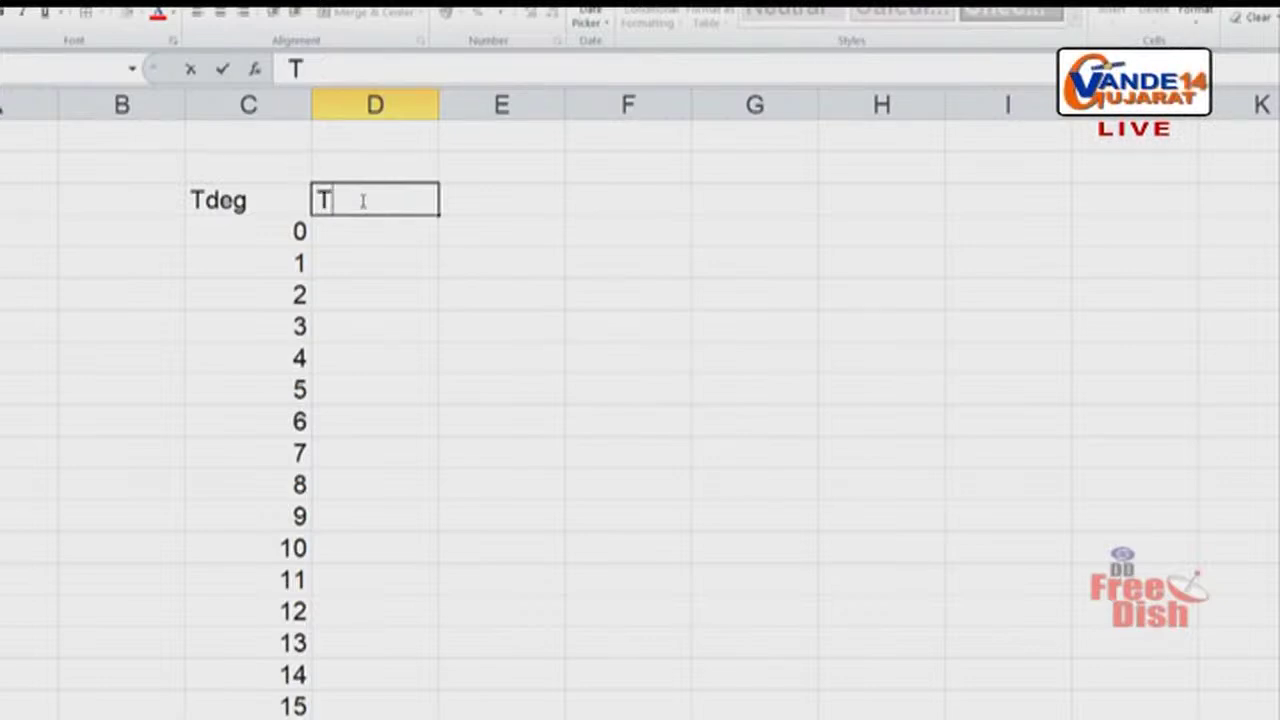
text( RAD)
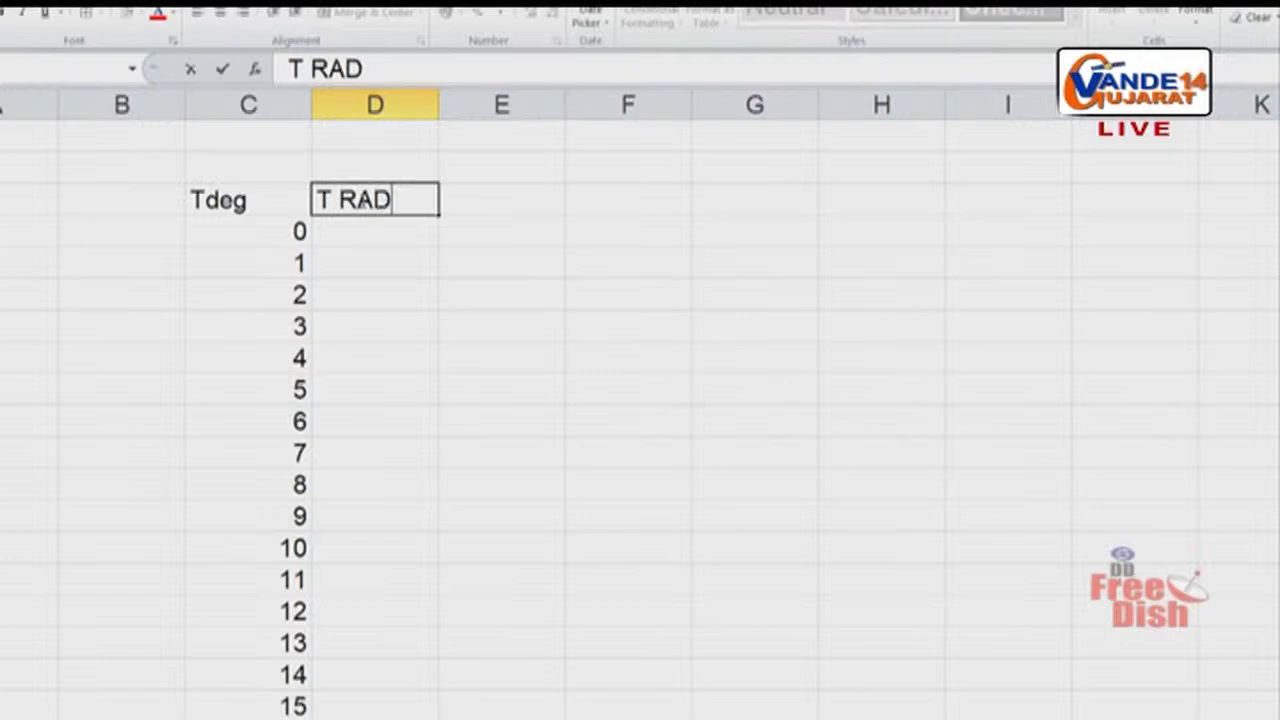
key(Return)
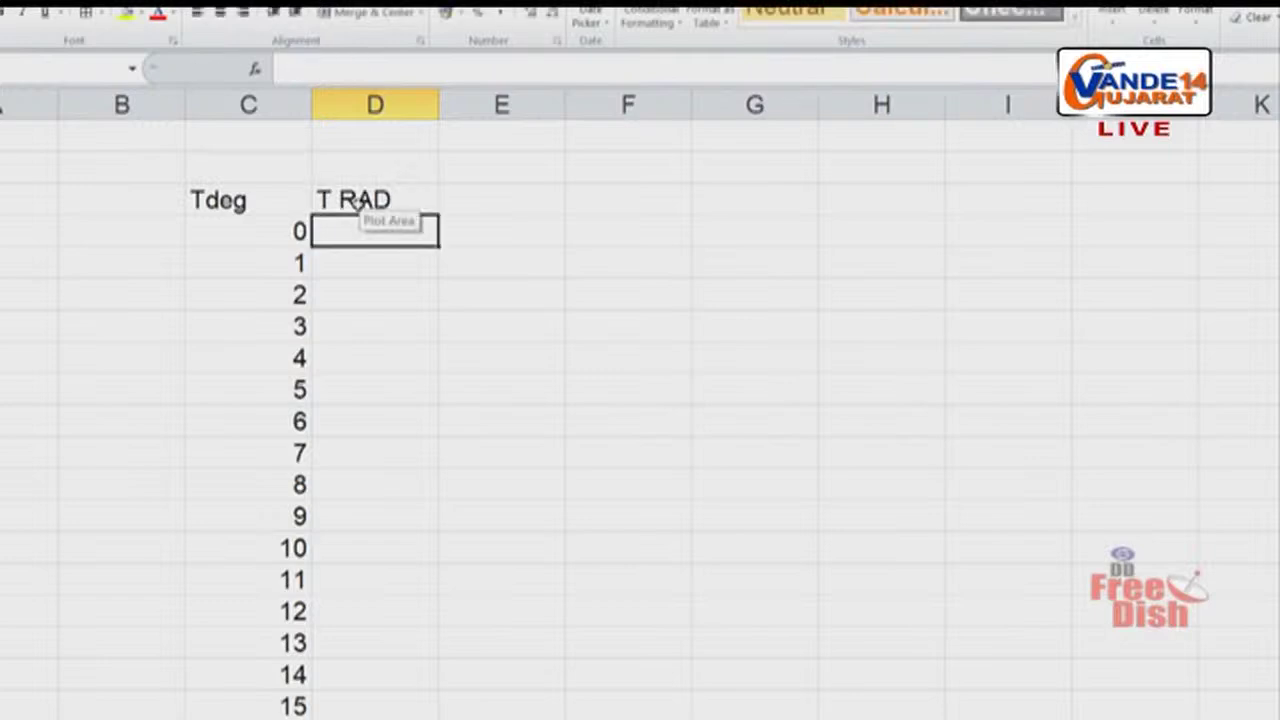
Enter the degree-to-radian formula =C4/180*PI() in cell D4 under T RAD.
text(=)
click(250, 226)
text(/180)
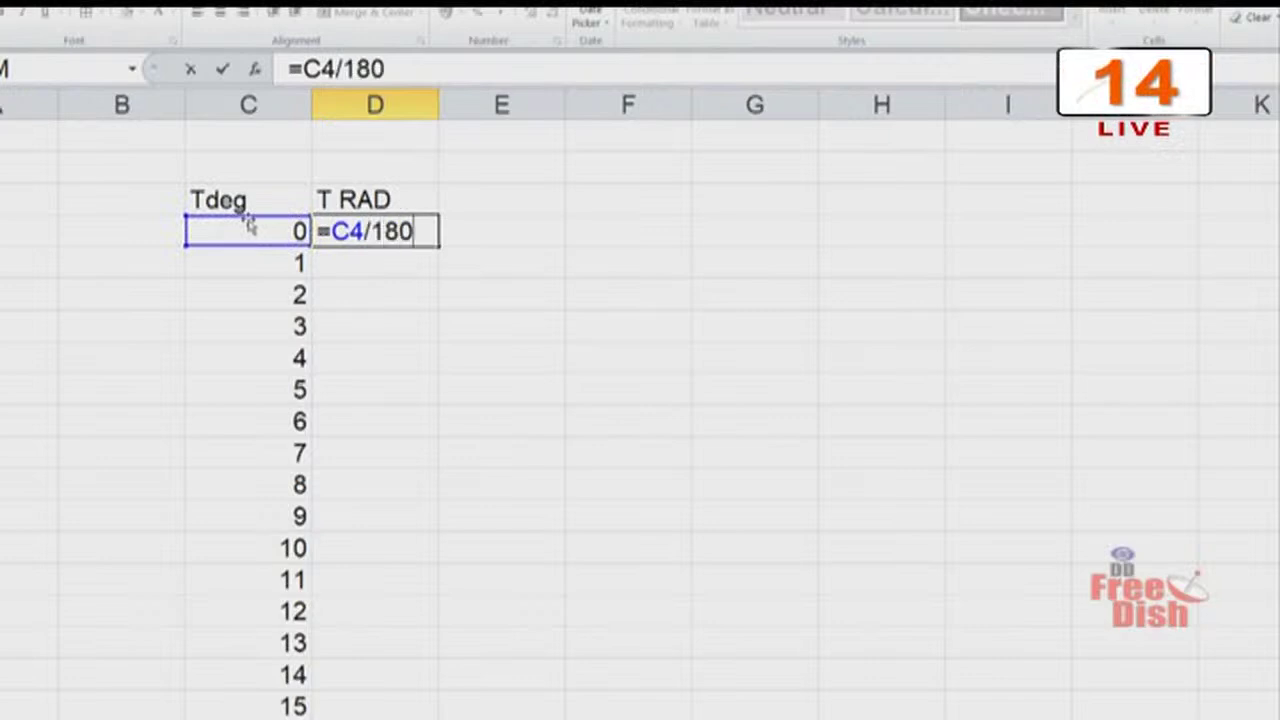
text(*P)
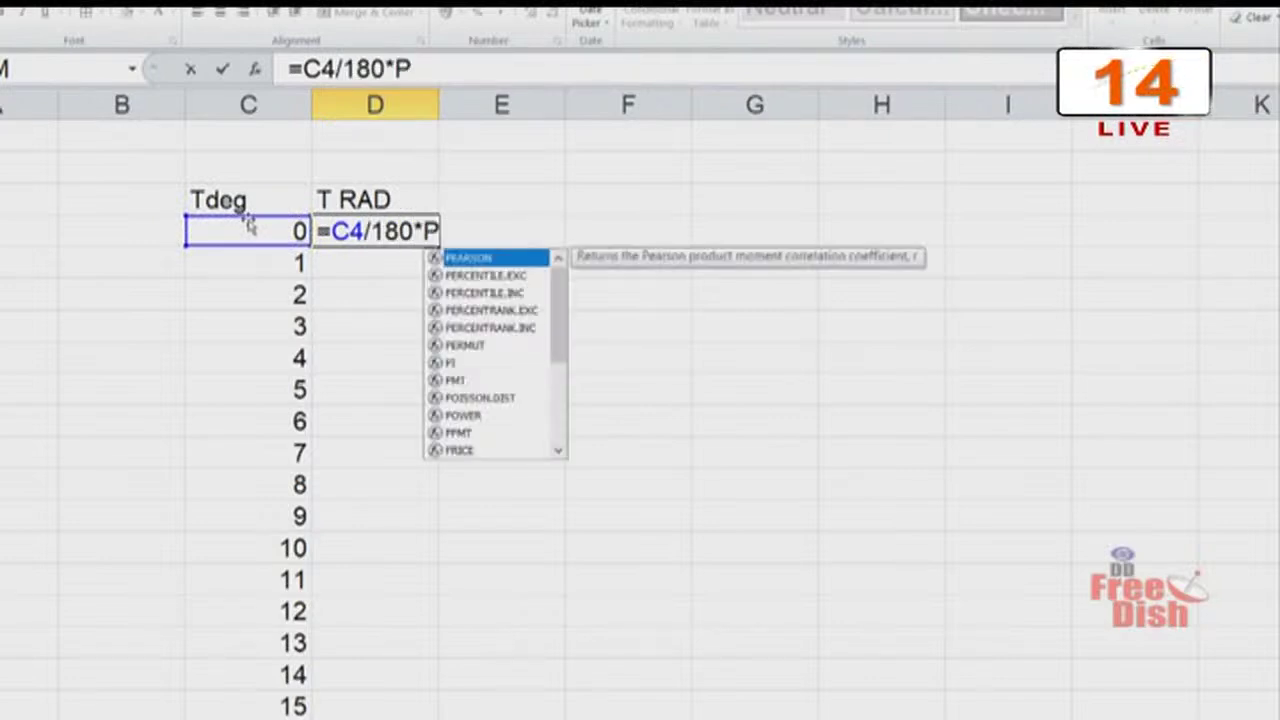
text(I())
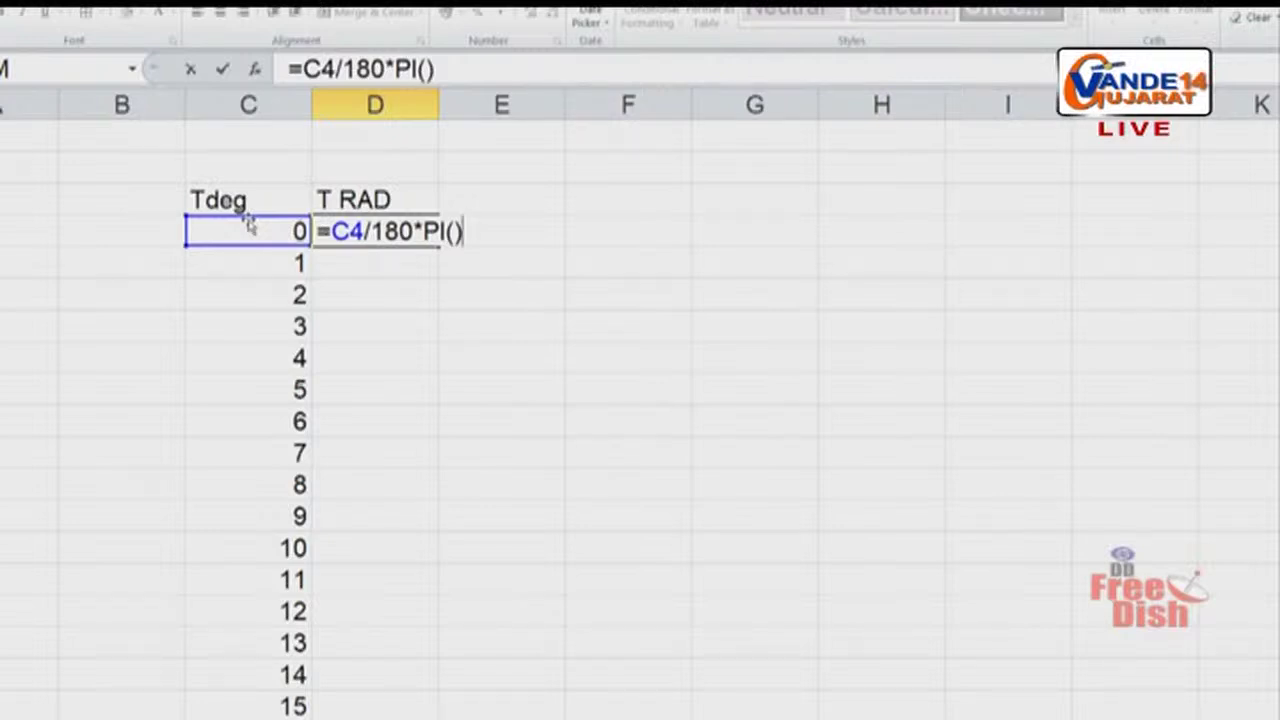
key(Return)
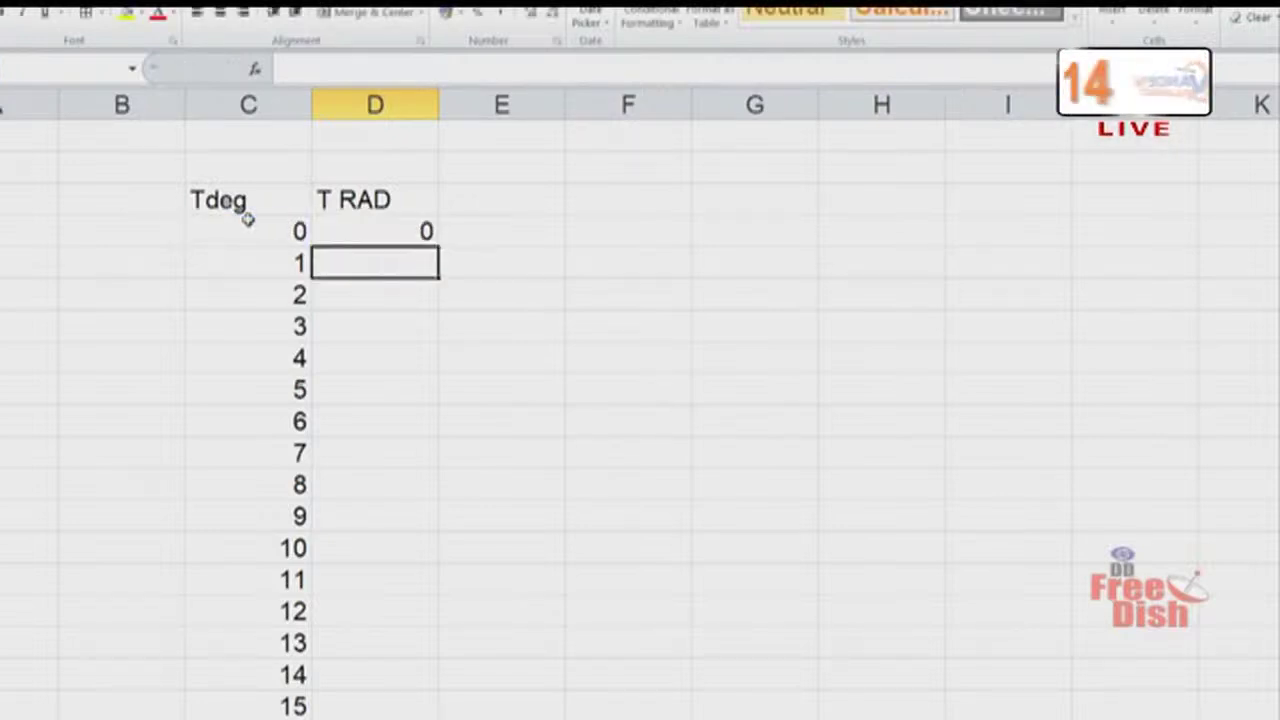
Fill the radian formula from D4 down the T RAD column alongside the degree values.
click(380, 227)
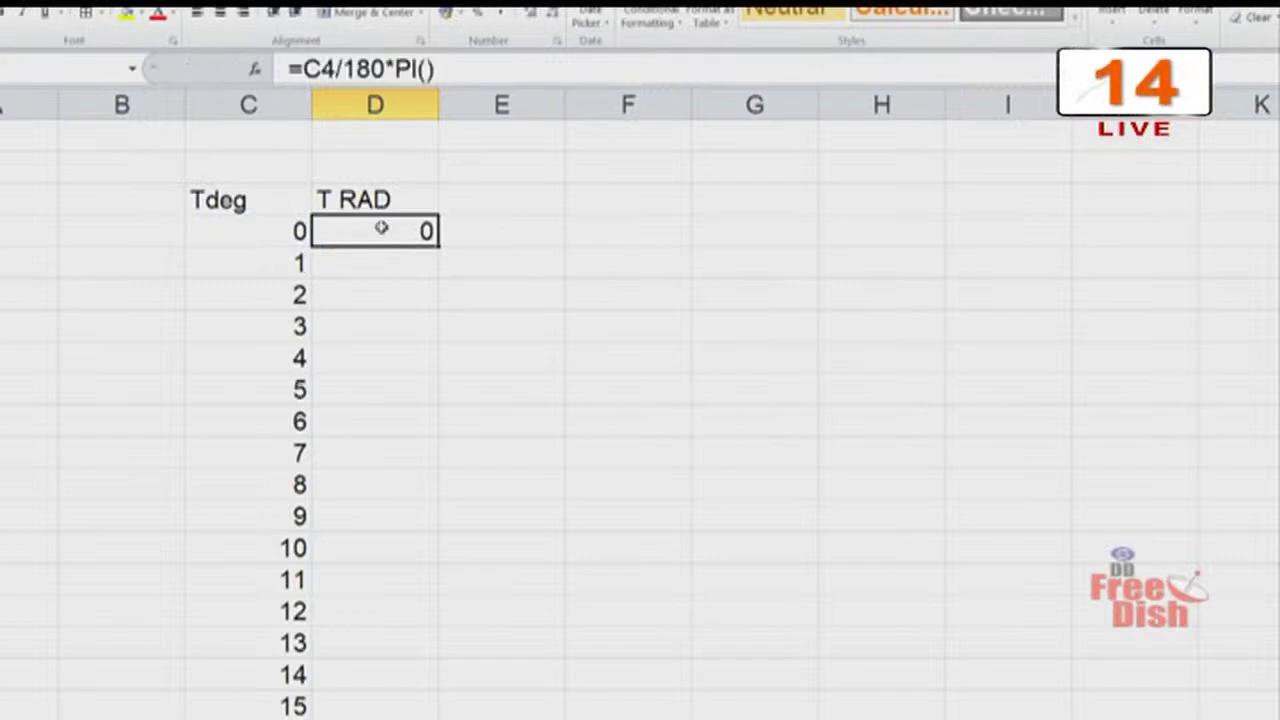
click(445, 250)
key(Up)
key(Up)
key(Up)
click(380, 229)
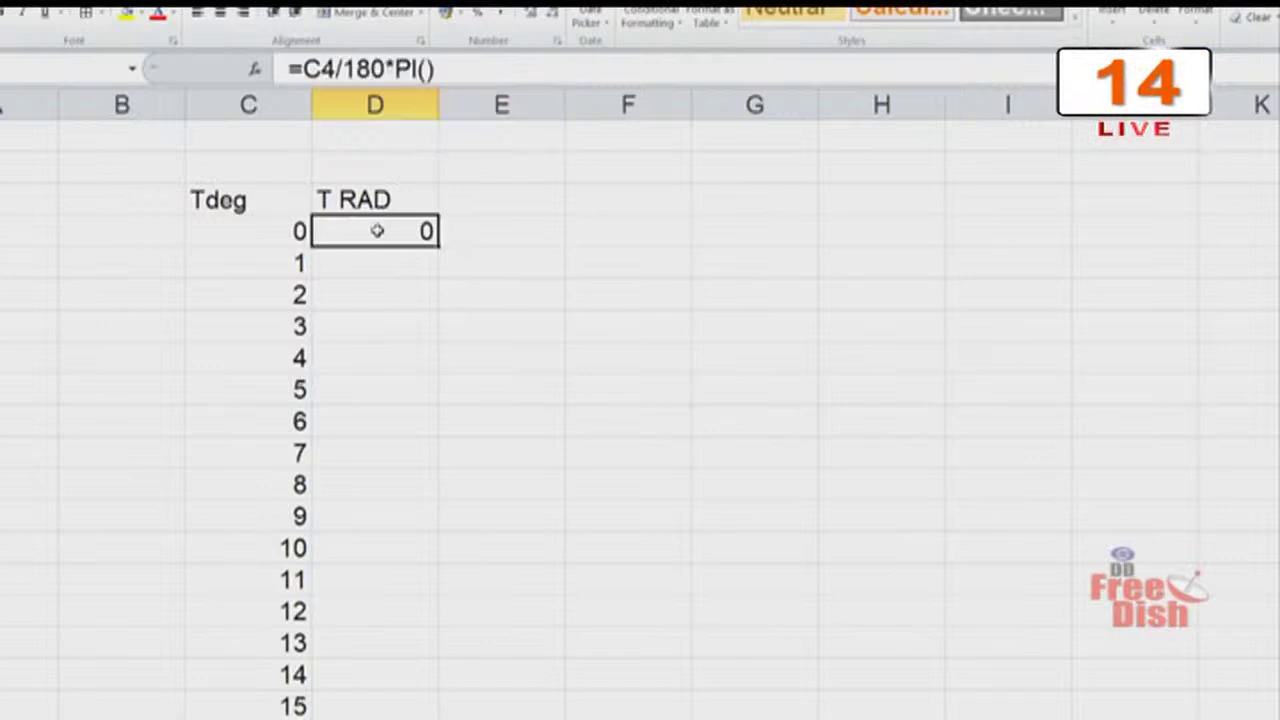
double_click(440, 245)
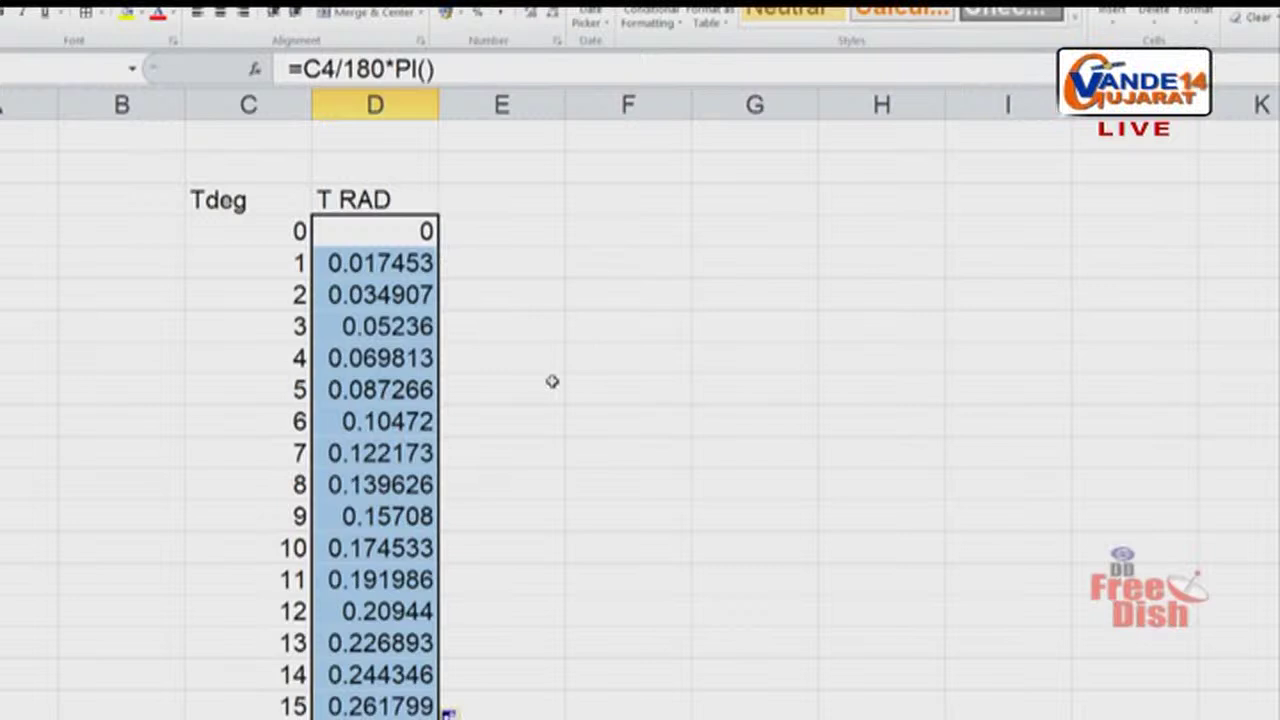
Add the header "R" in cell E3 and enter the radius 6 in E4.
click(501, 199)
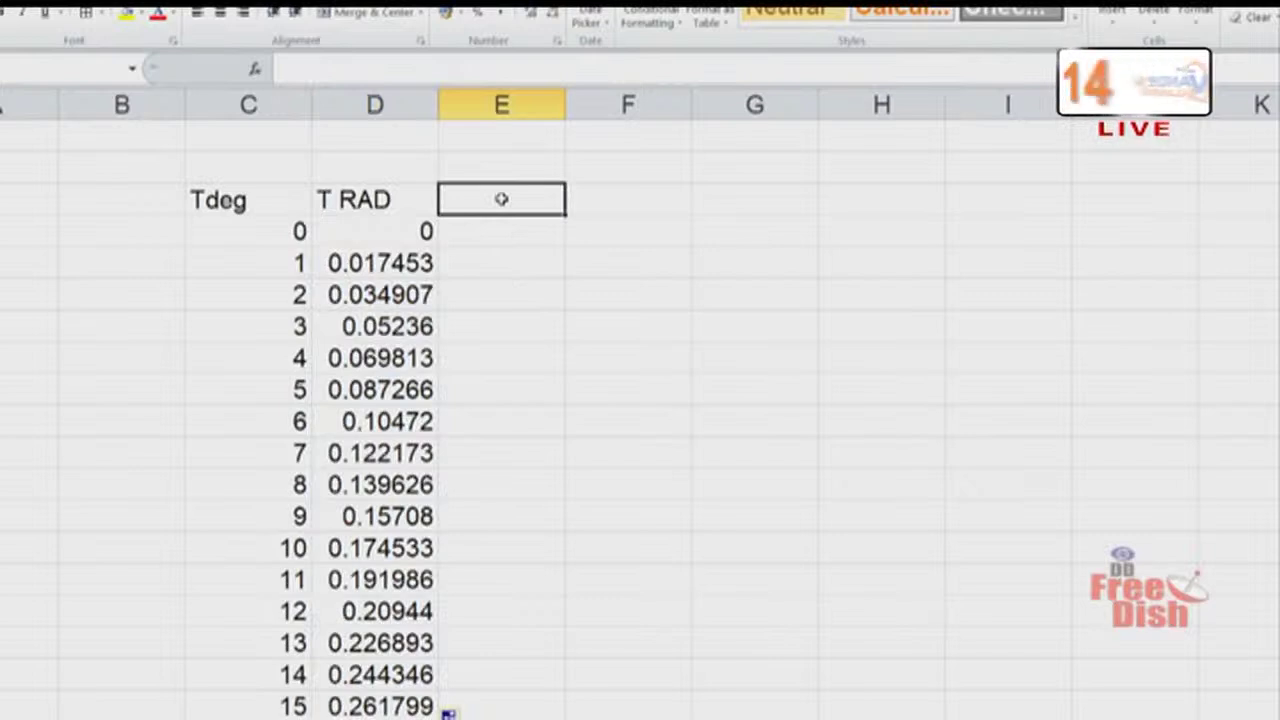
text(R)
key(Return)
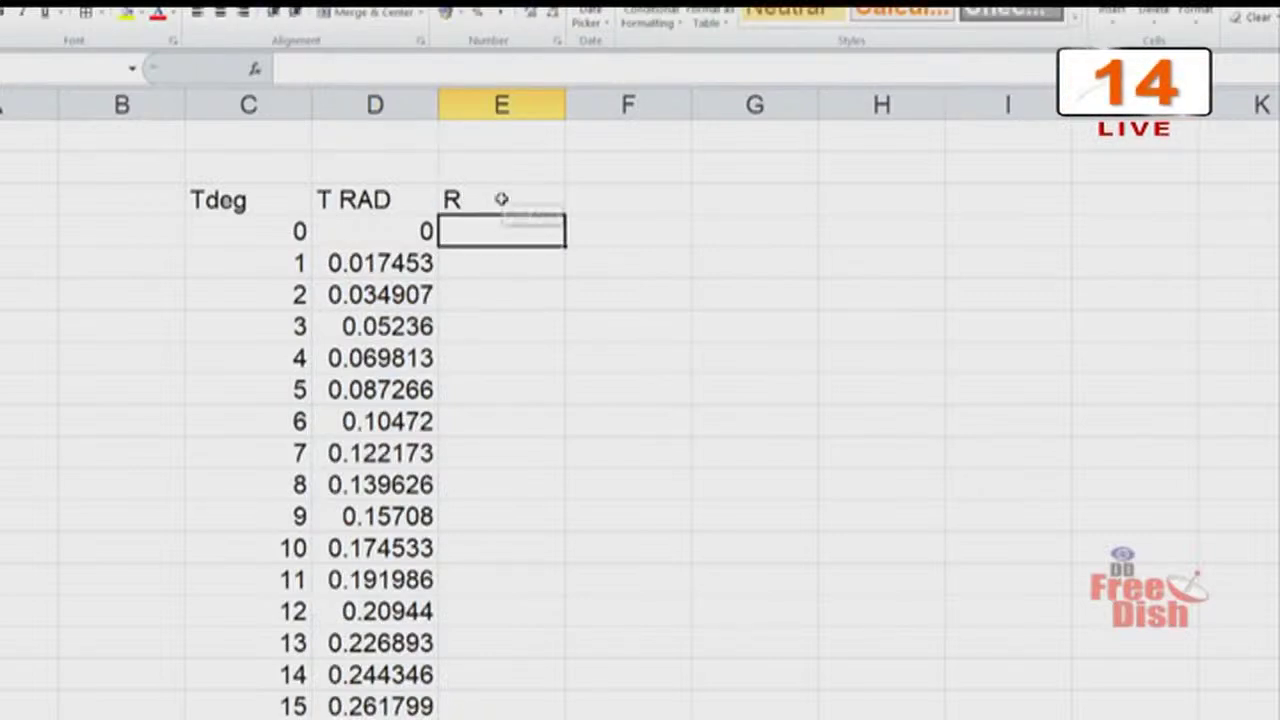
text(6)
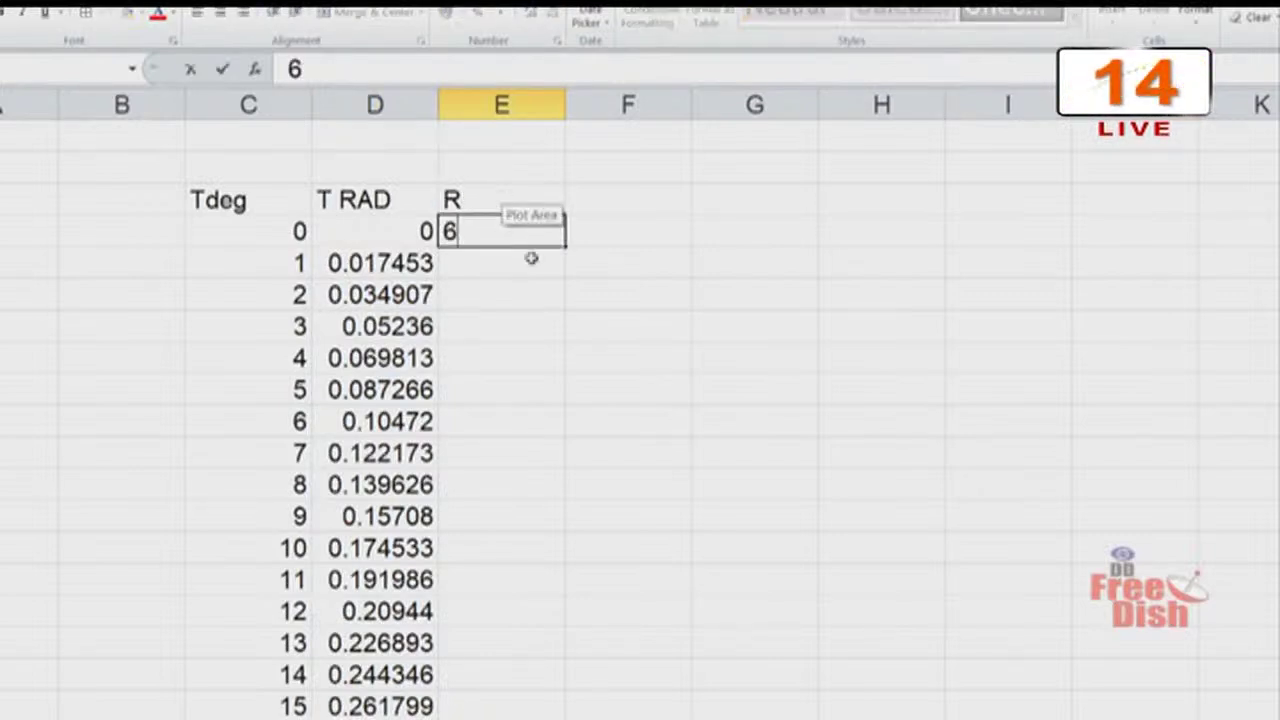
key(Return)
key(Return)
key(Return)
Fill the radius value from E4 down the R column alongside the angle data.
click(523, 226)
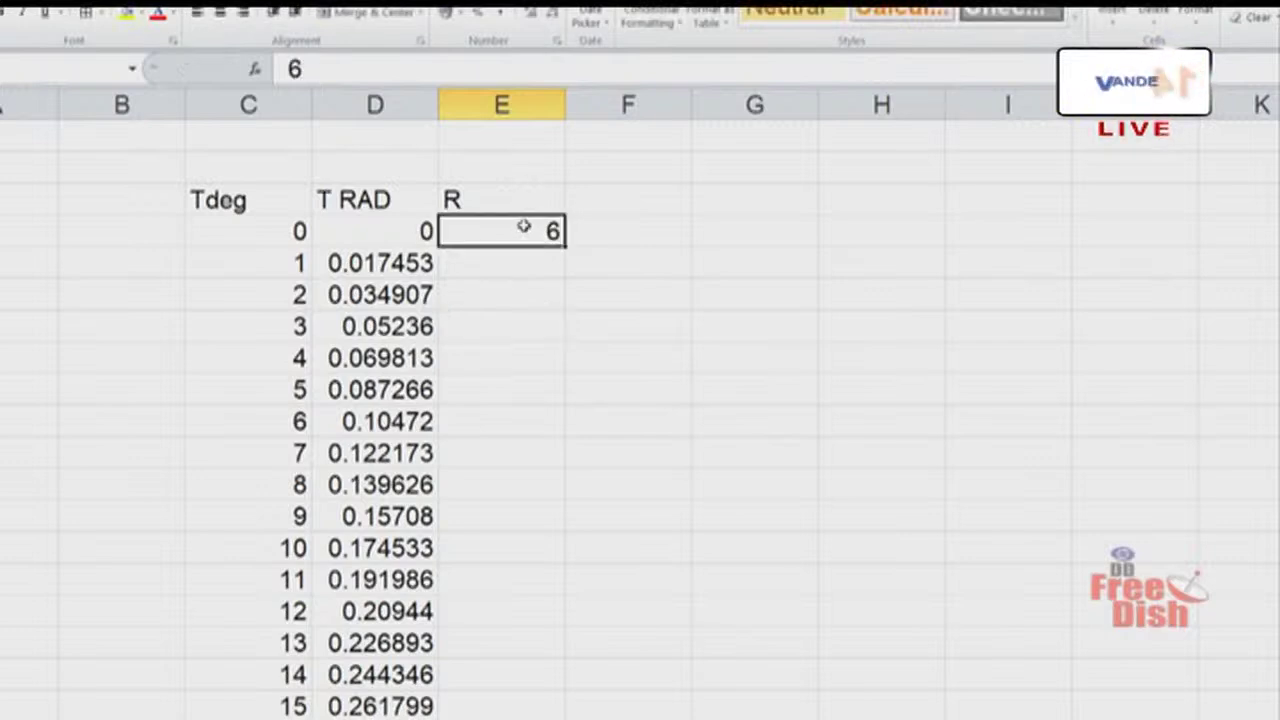
double_click(565, 246)
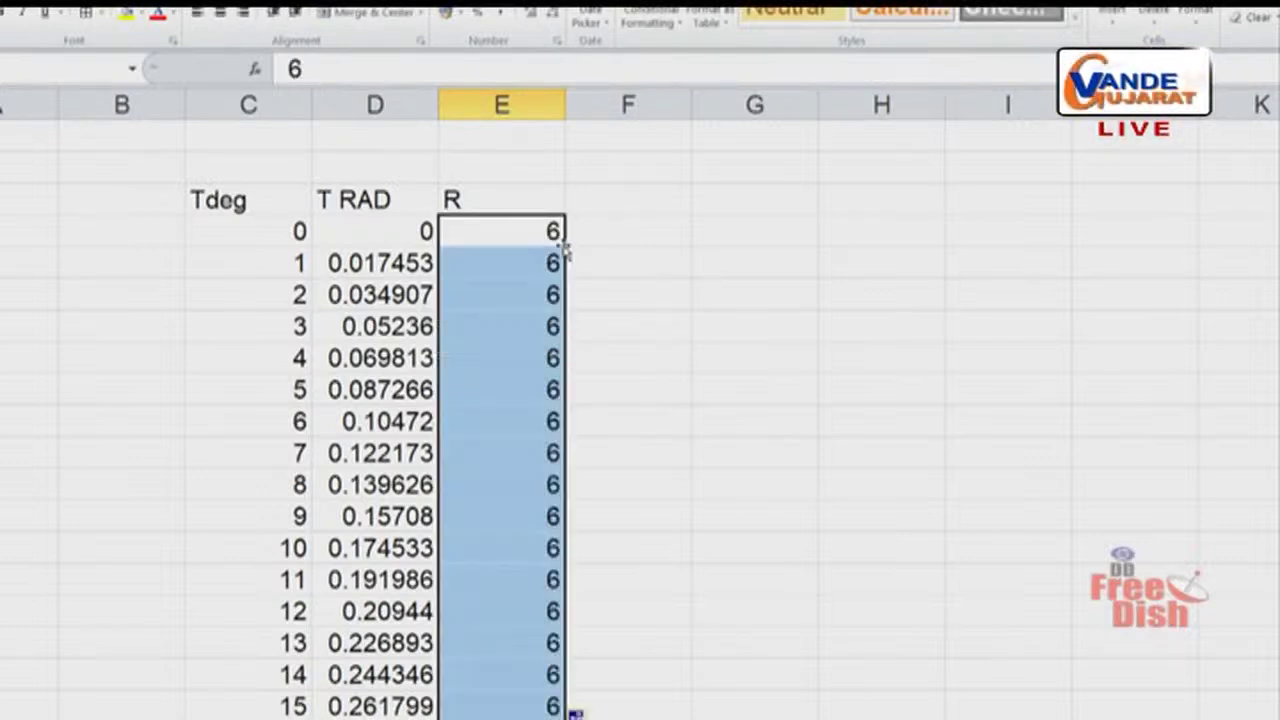
click(883, 510)
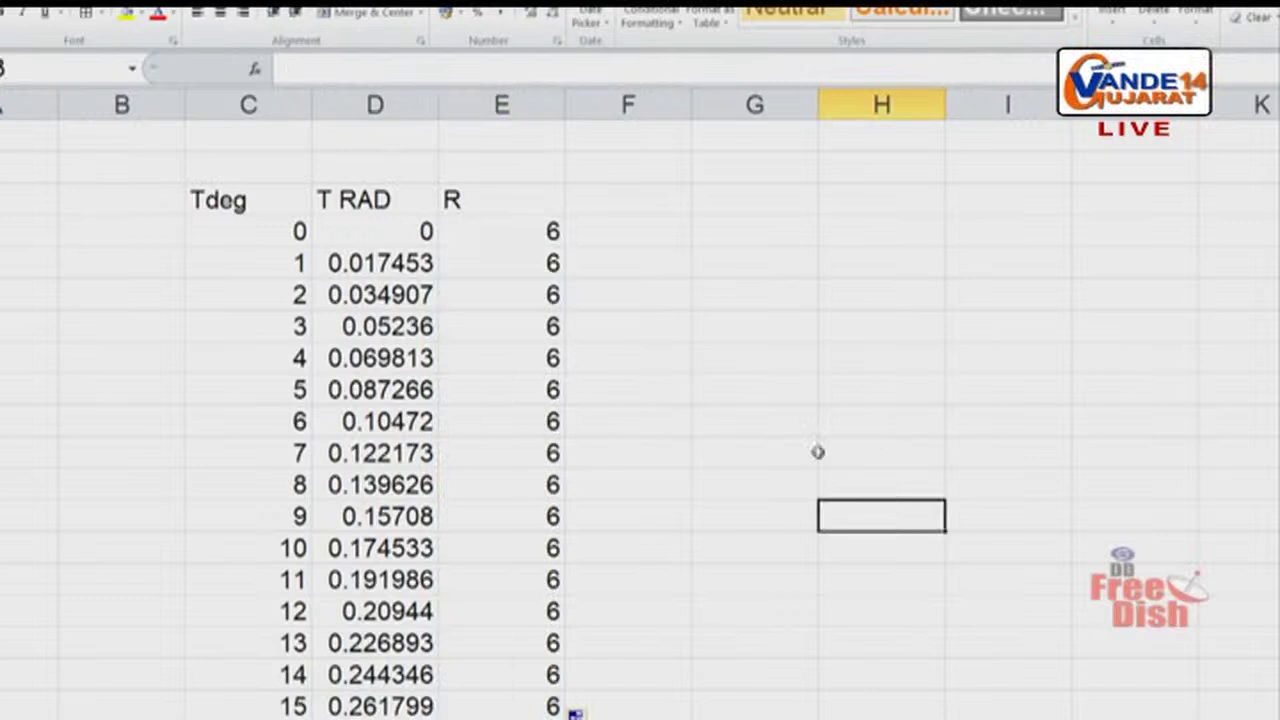
Add the headers "X" in cell F3 and "Y" in cell G3.
click(611, 190)
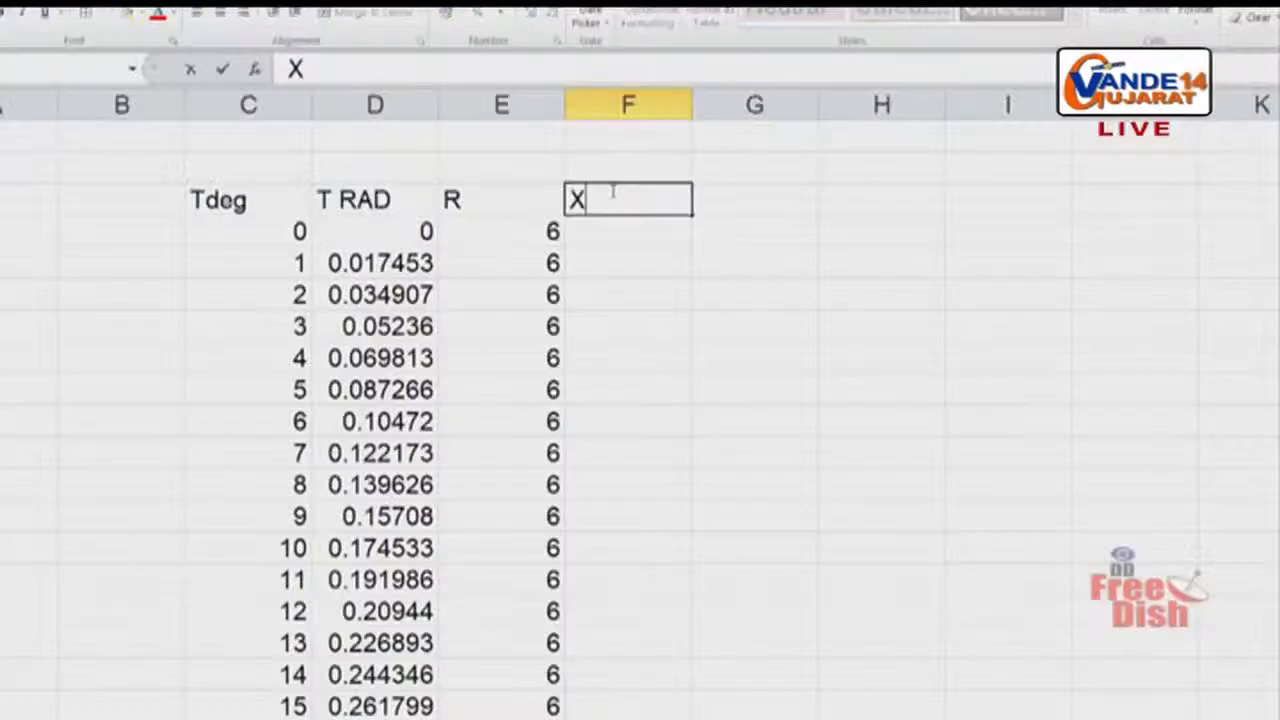
key(Tab)
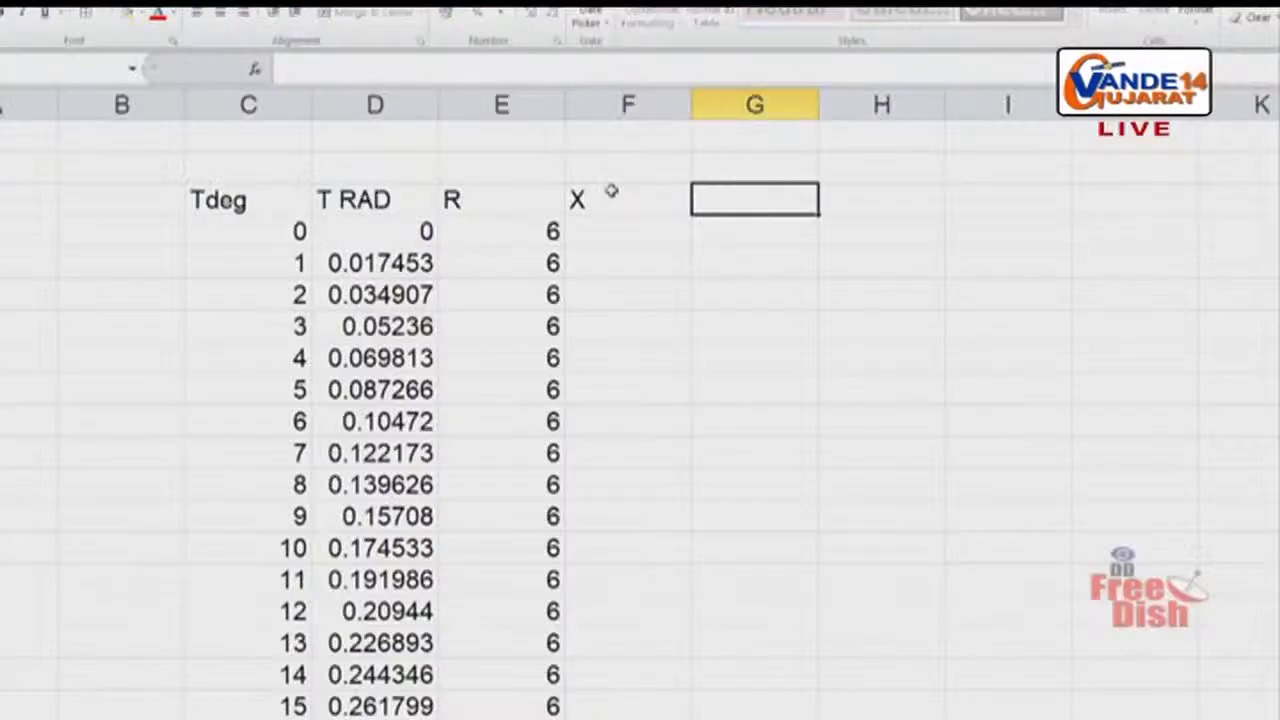
text(Y)
key(Tab)
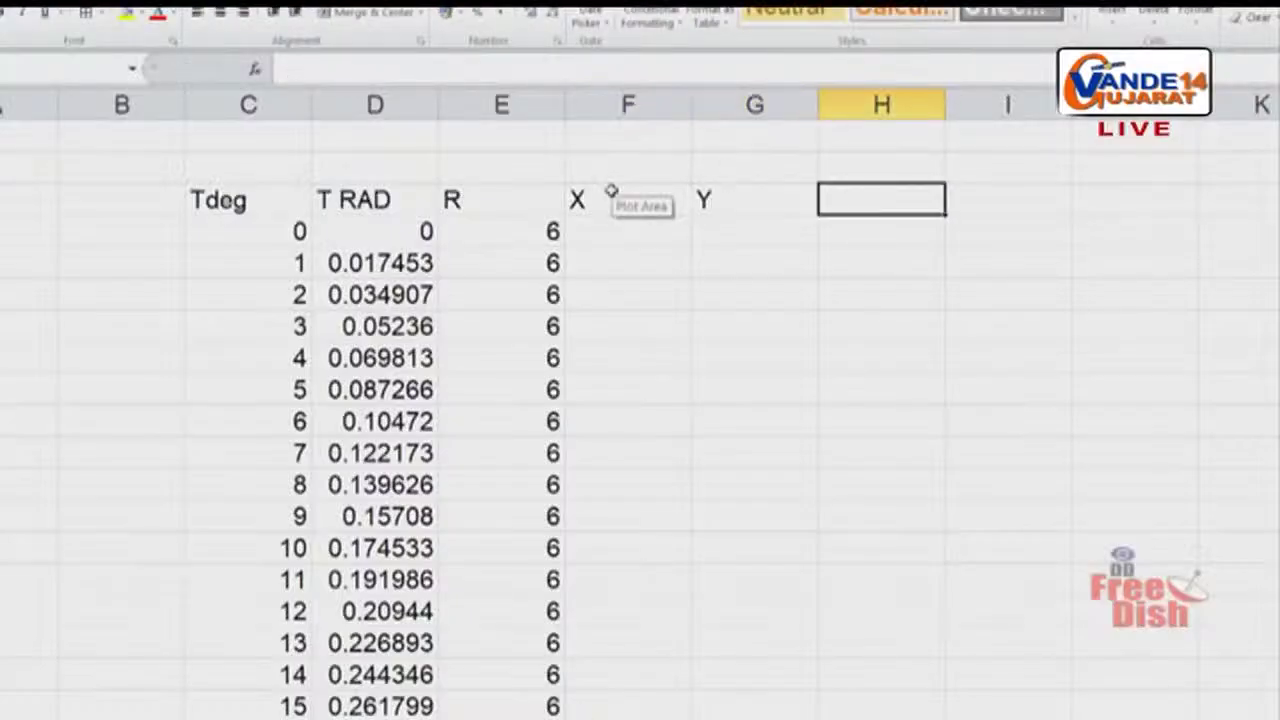
Enter the X coordinate formula =E4*COS(D4) in cell F4, correcting the misspelled function name to COS.
click(612, 233)
text(=)
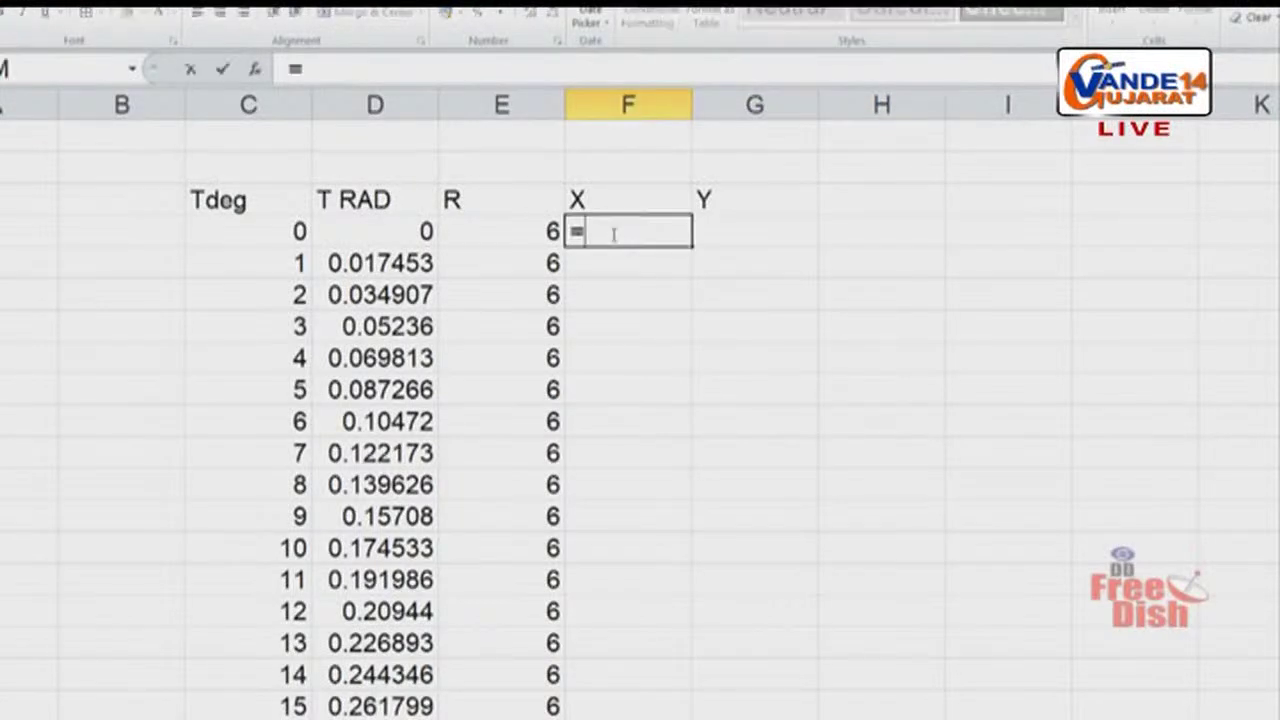
click(490, 243)
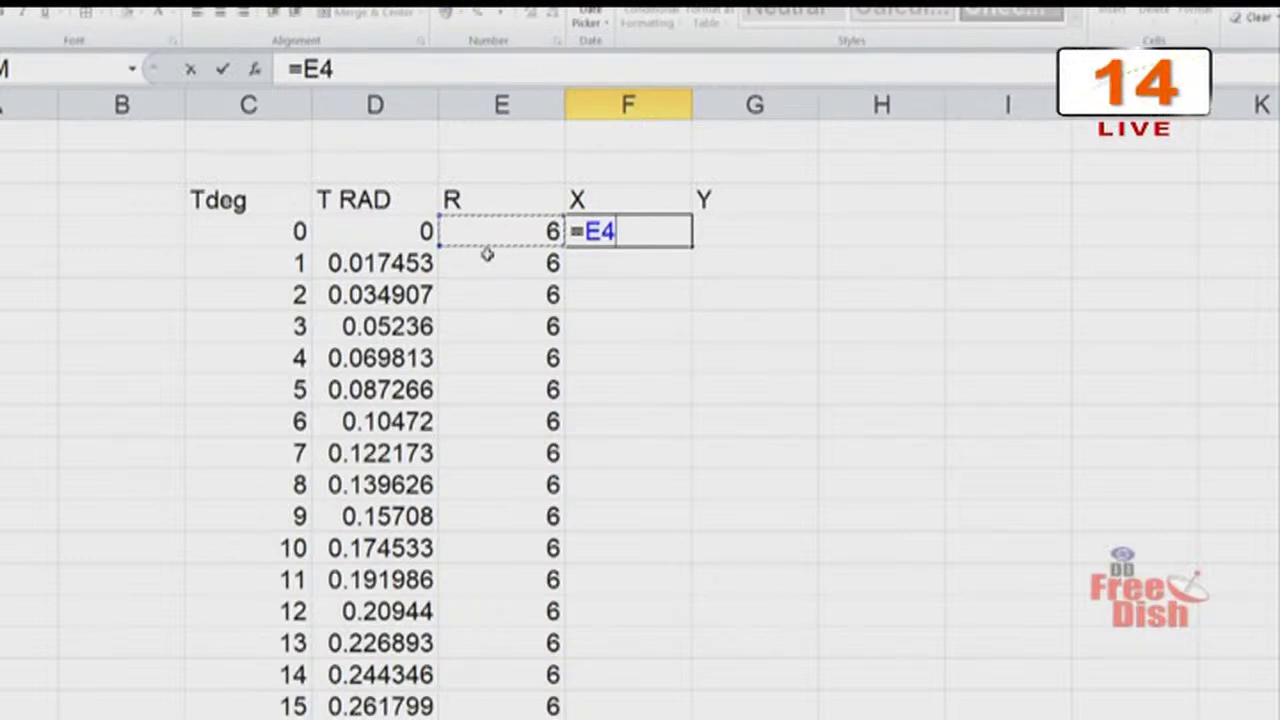
text(*)
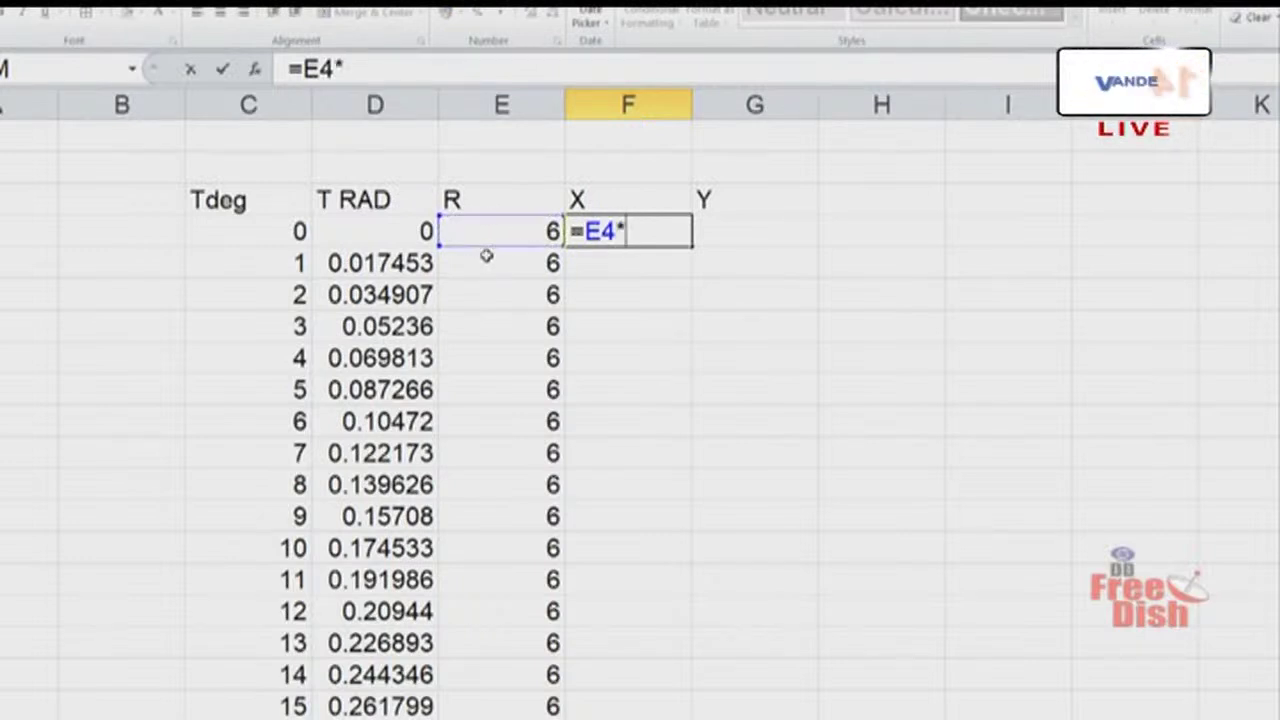
text(CIS(T)
key(BackSpace)
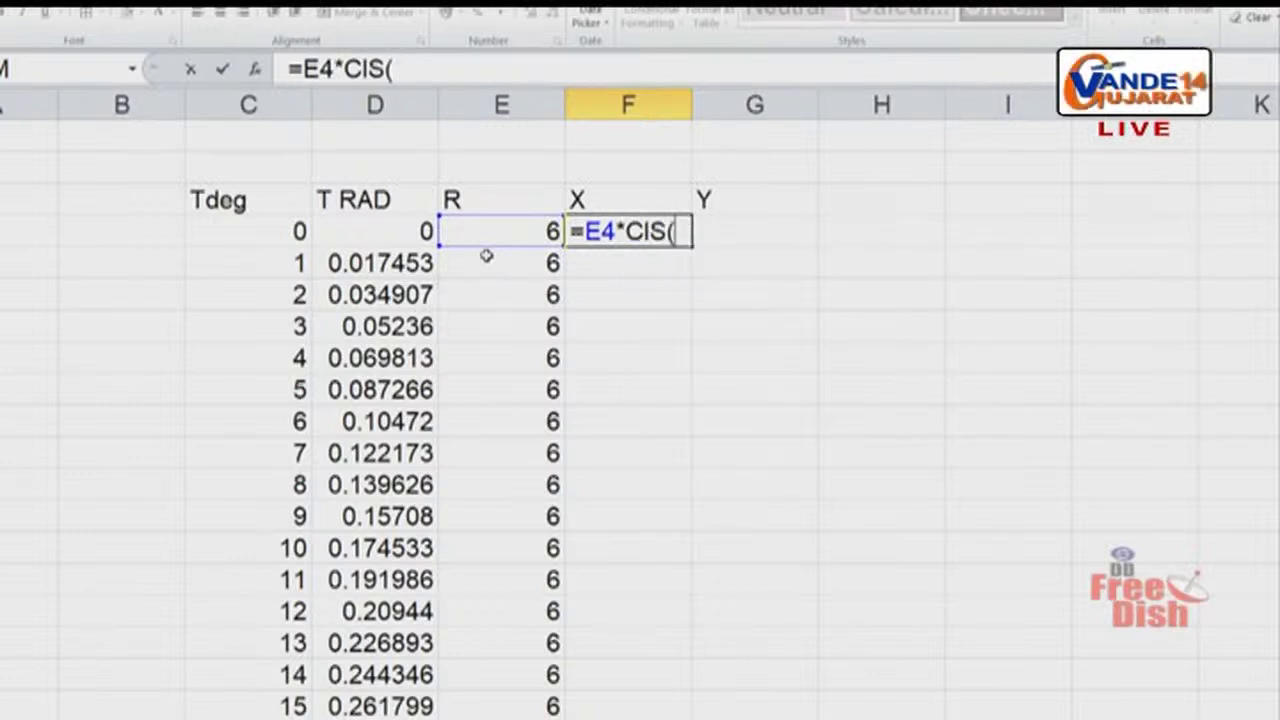
click(377, 231)
text())
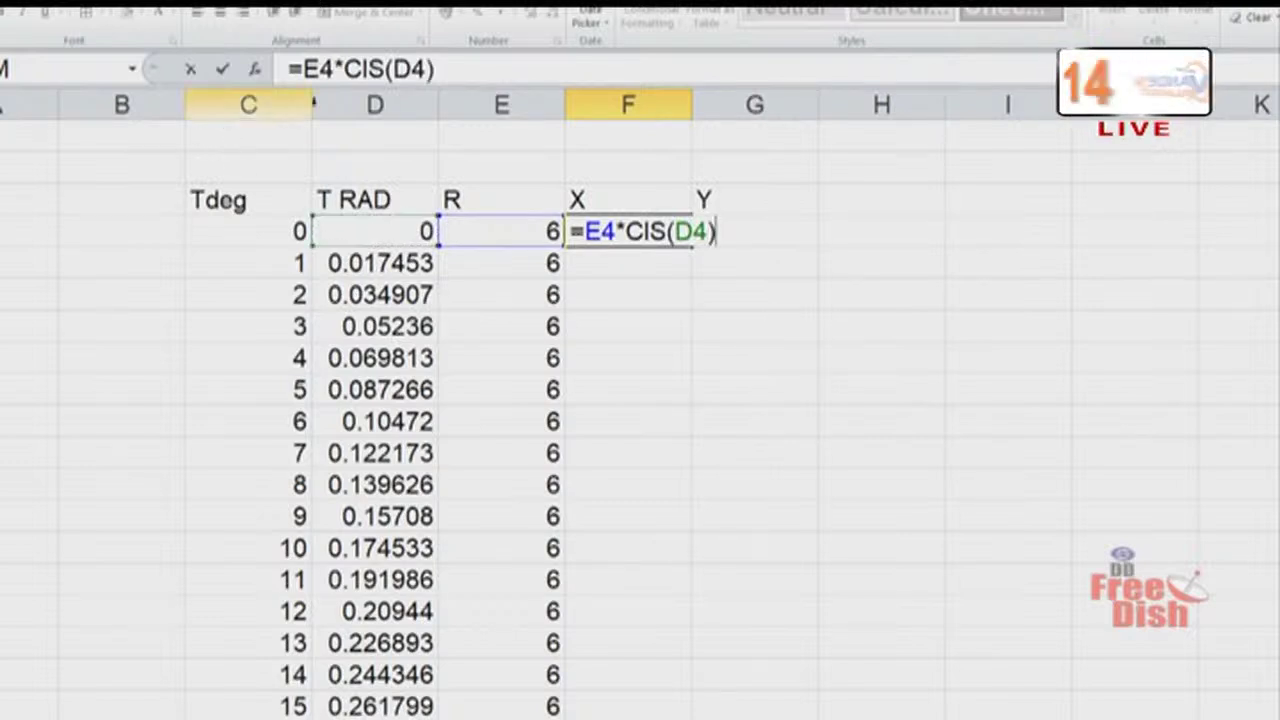
click(358, 68)
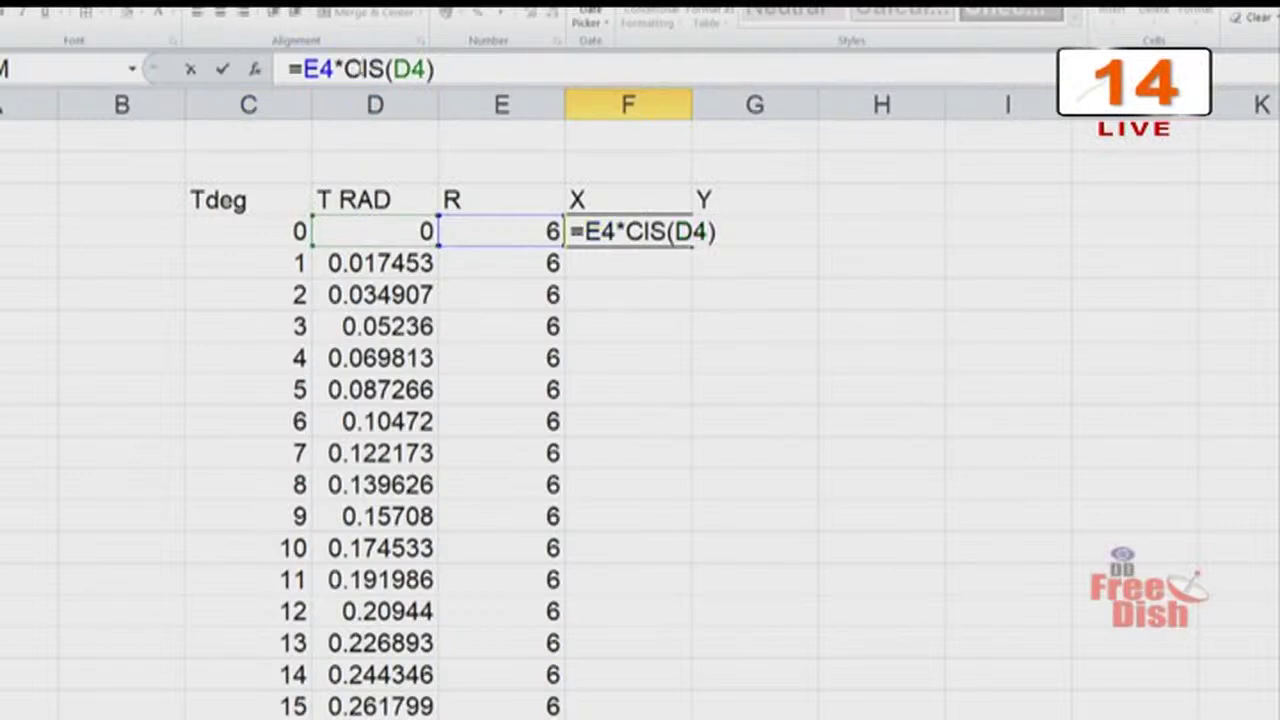
text(O)
key(Delete)
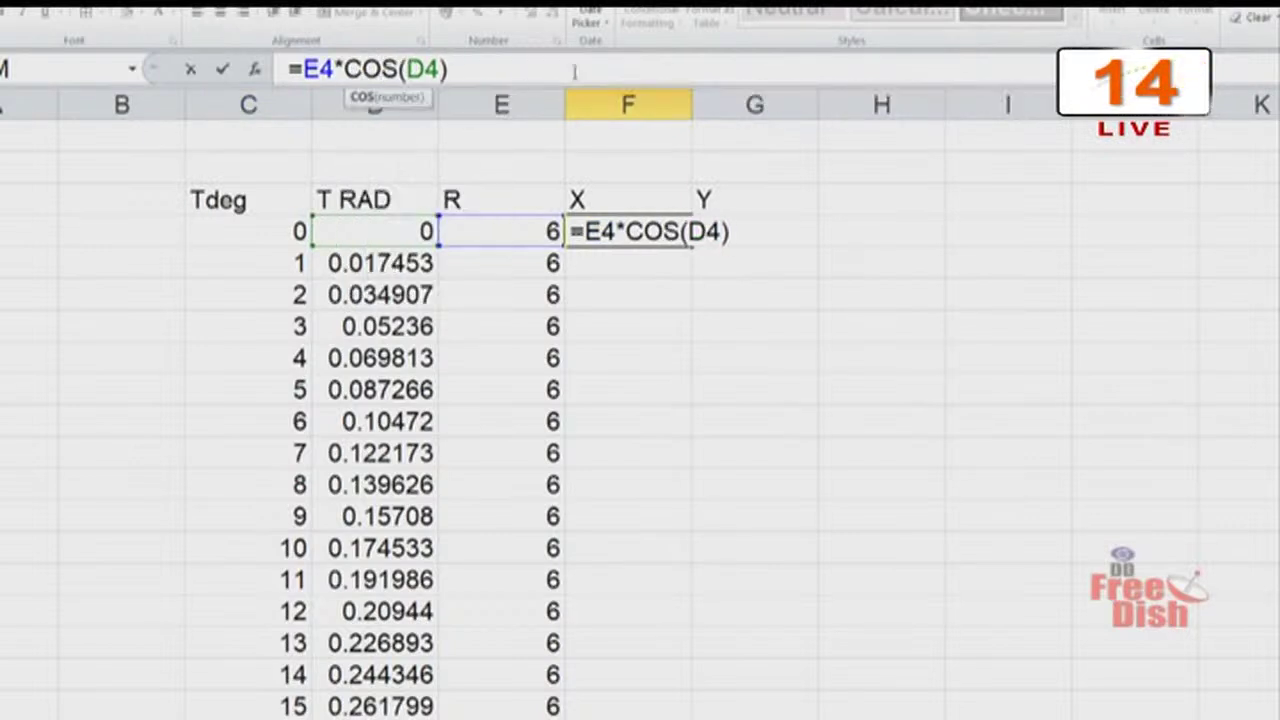
click(536, 65)
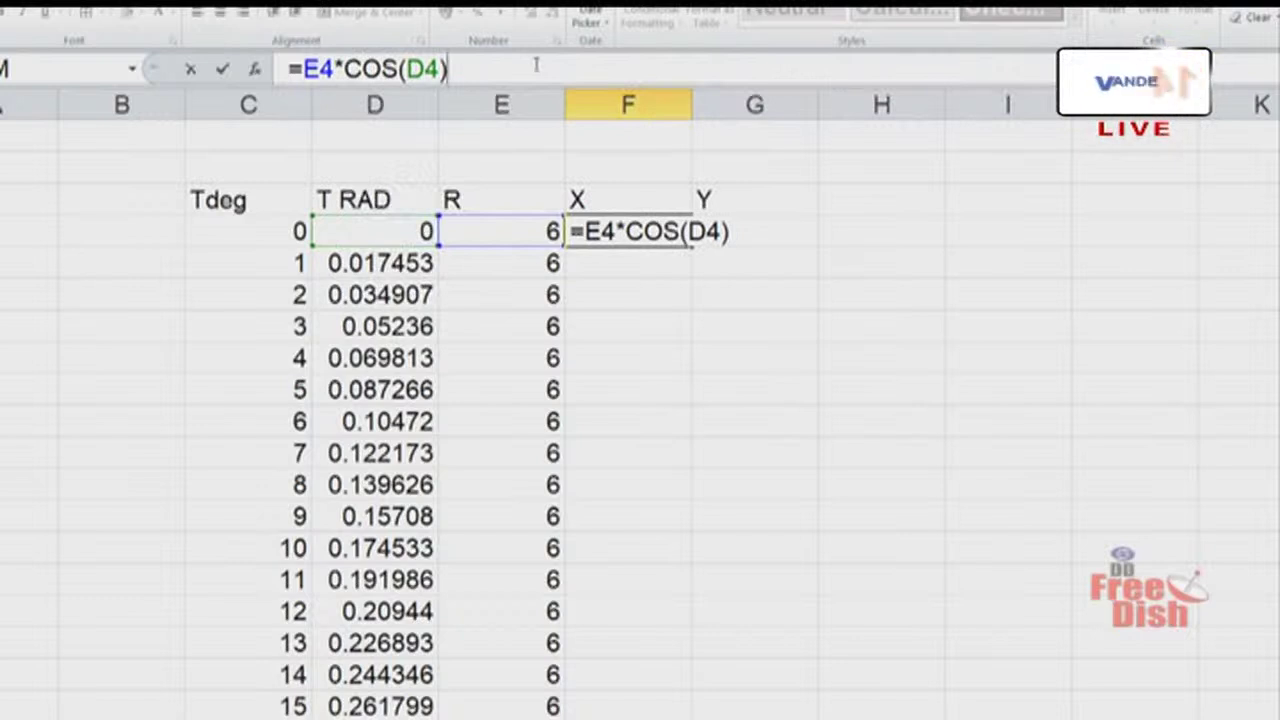
key(Return)
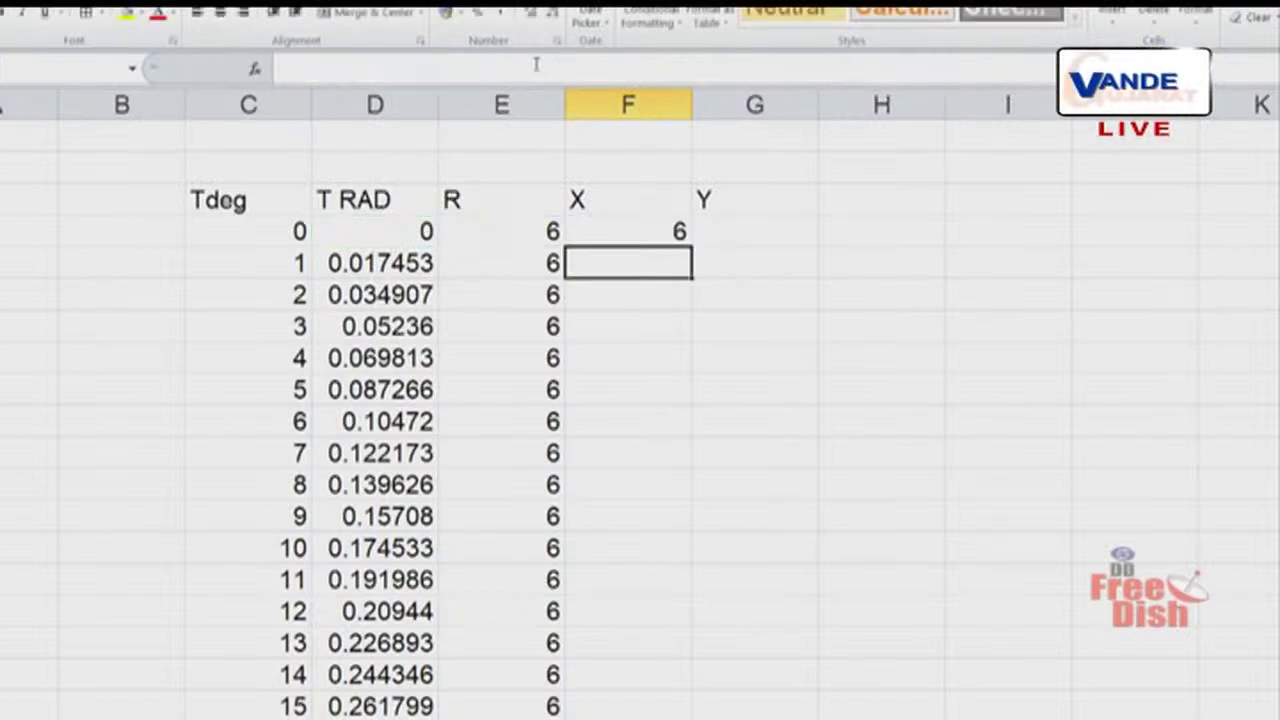
Enter the Y coordinate formula =E4*SIN(D4) in cell G4, replacing the mistyped R with a reference to E4.
click(744, 220)
text(=)
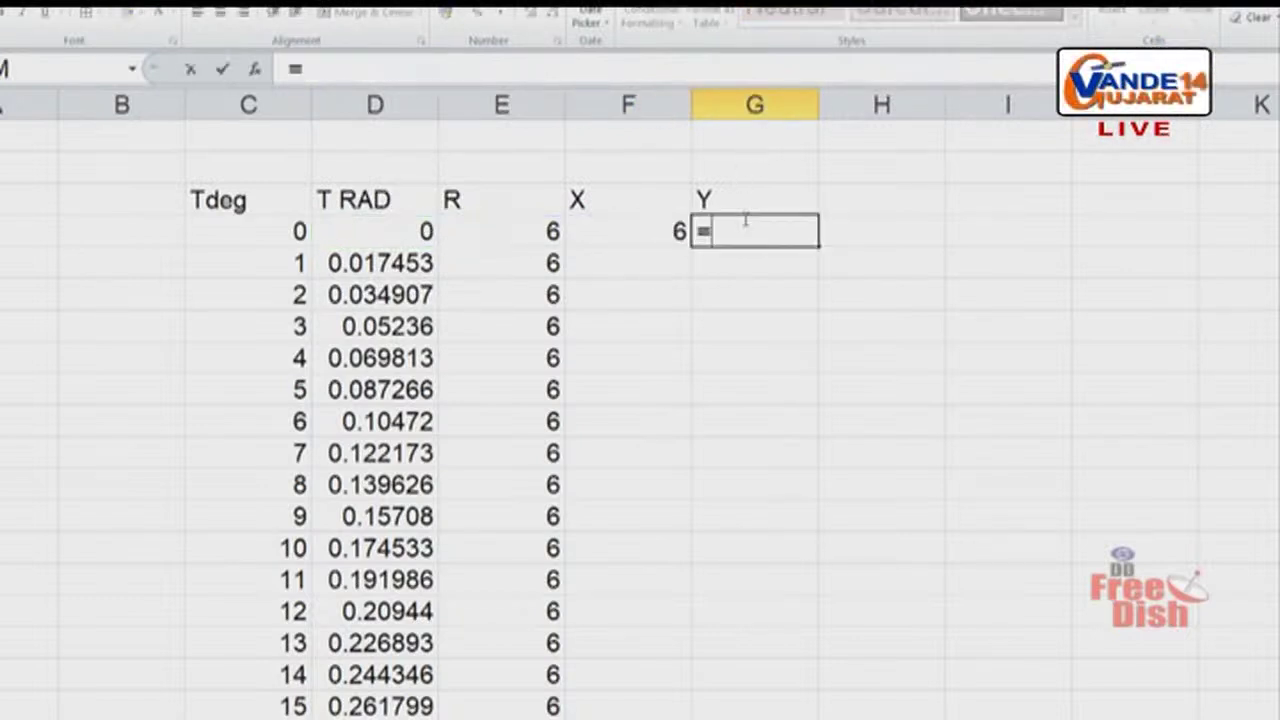
text(R*)
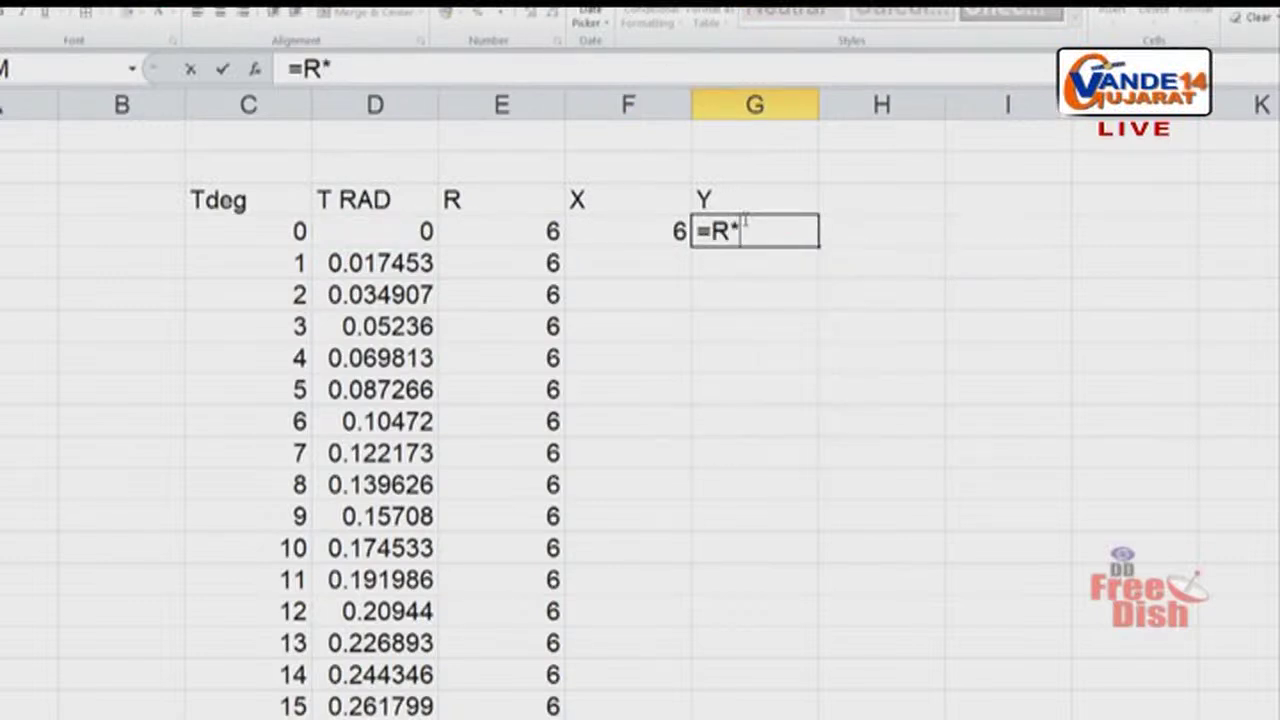
text(SIN()
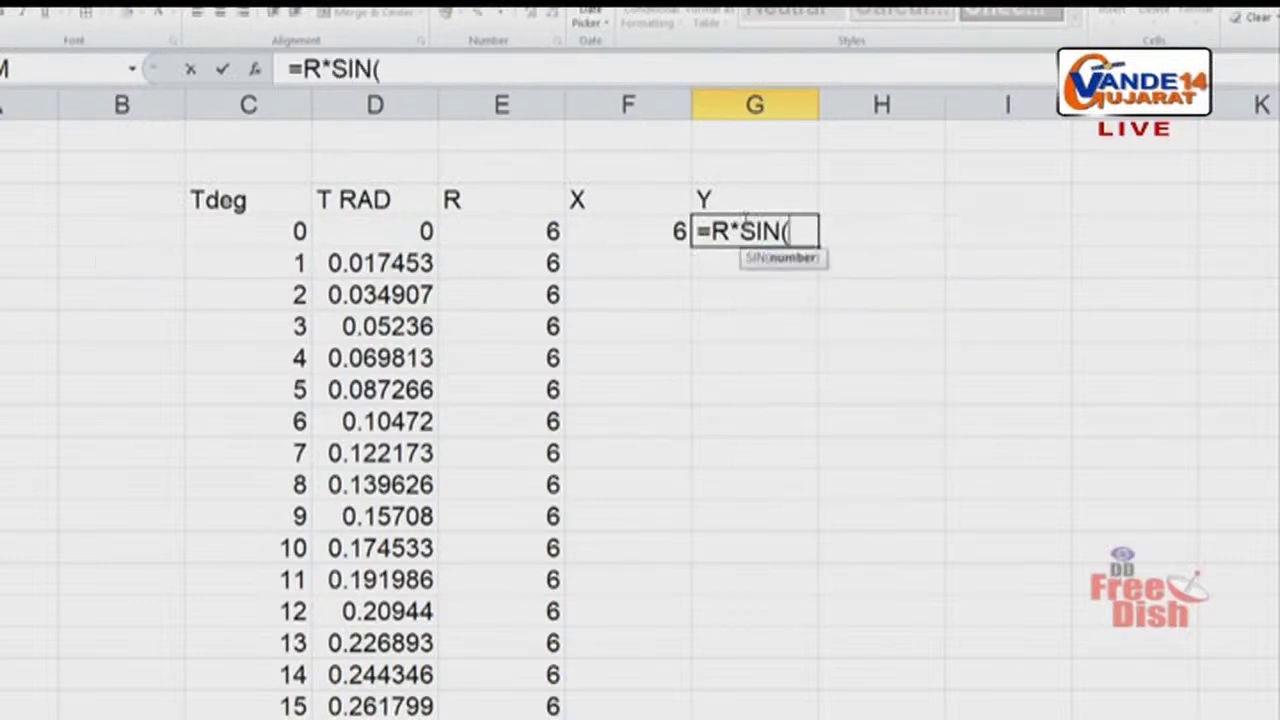
click(371, 229)
text())
key(Return)
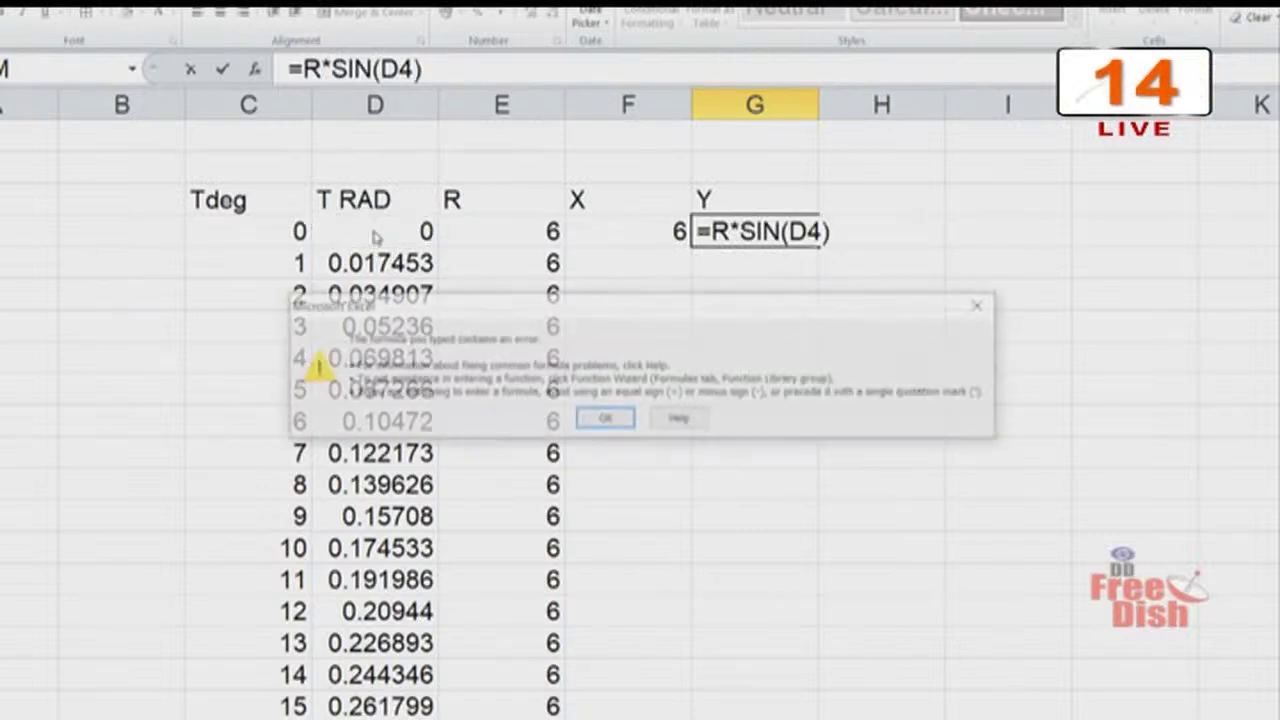
click(605, 419)
click(729, 231)
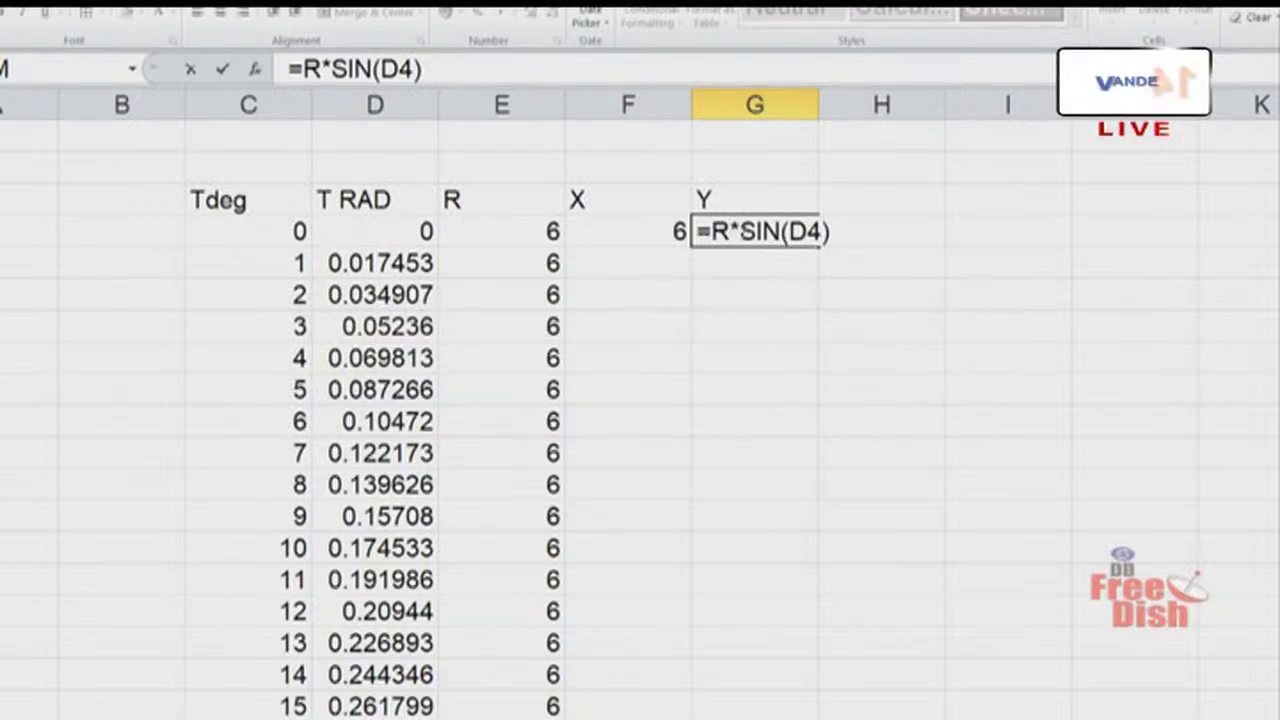
key(BackSpace)
click(527, 232)
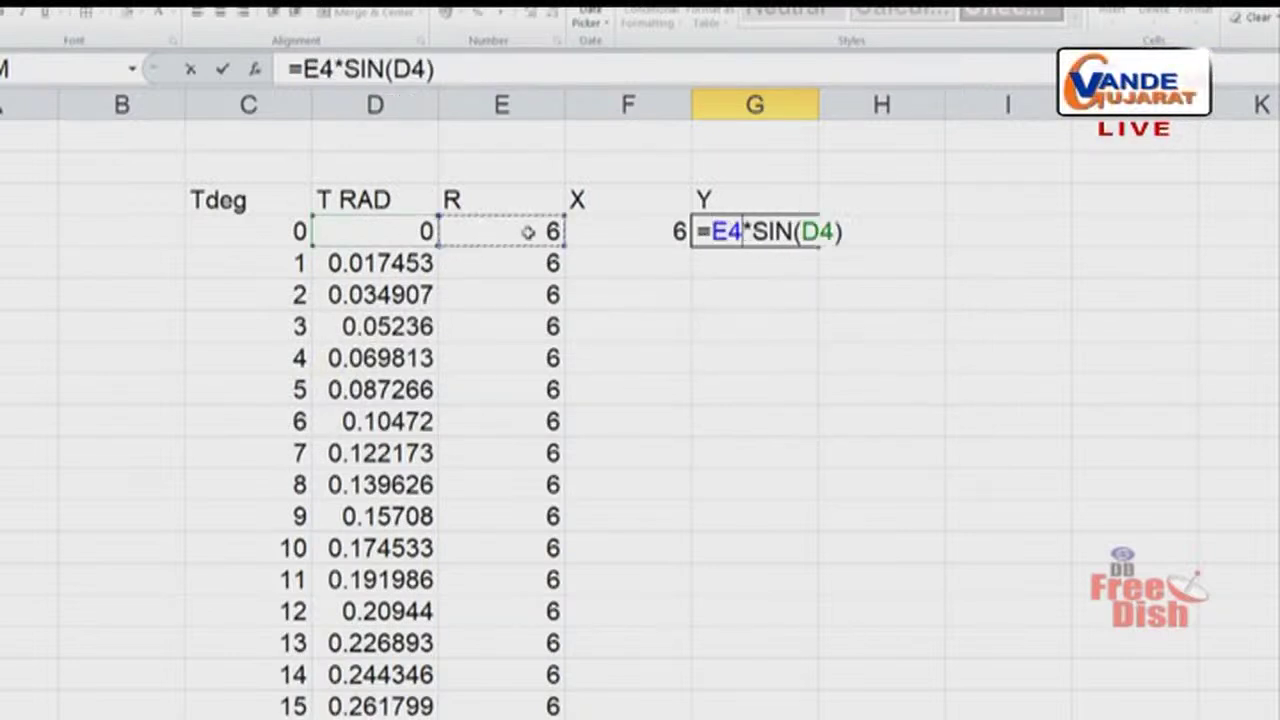
key(Return)
Fill the X and Y formulas from F4:G4 down alongside the angle data.
drag(594, 237, 765, 233)
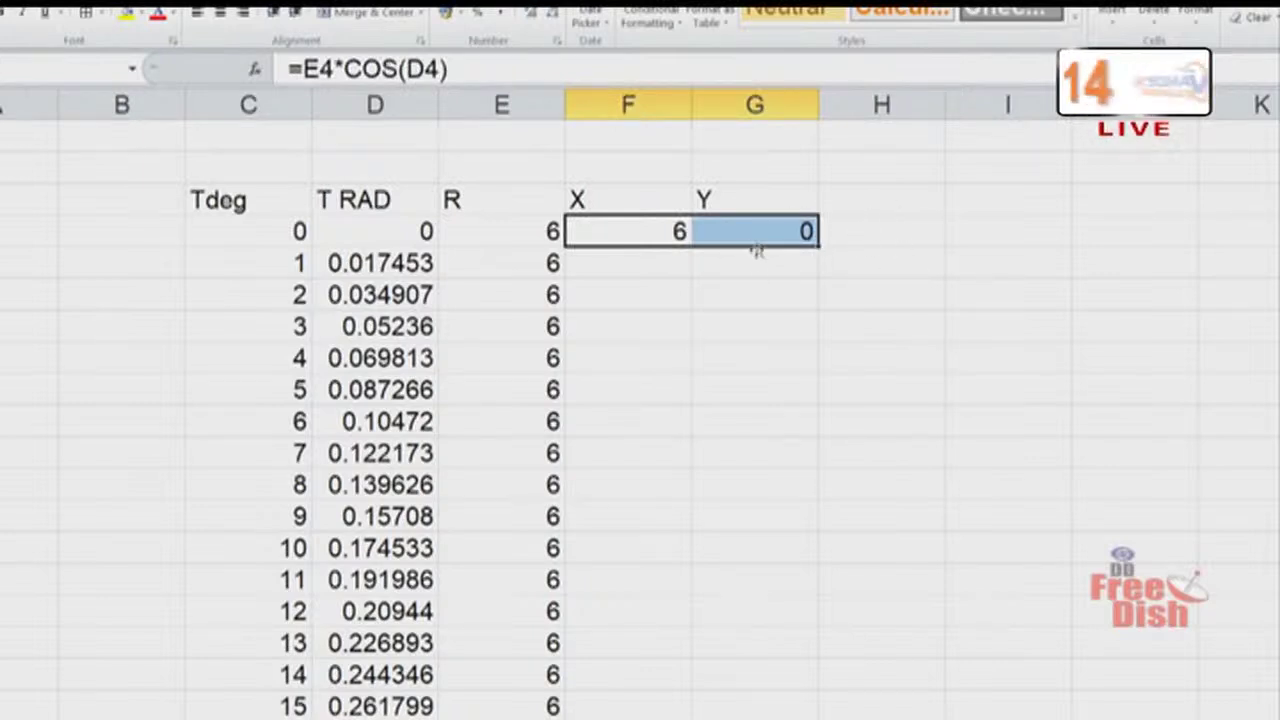
double_click(819, 245)
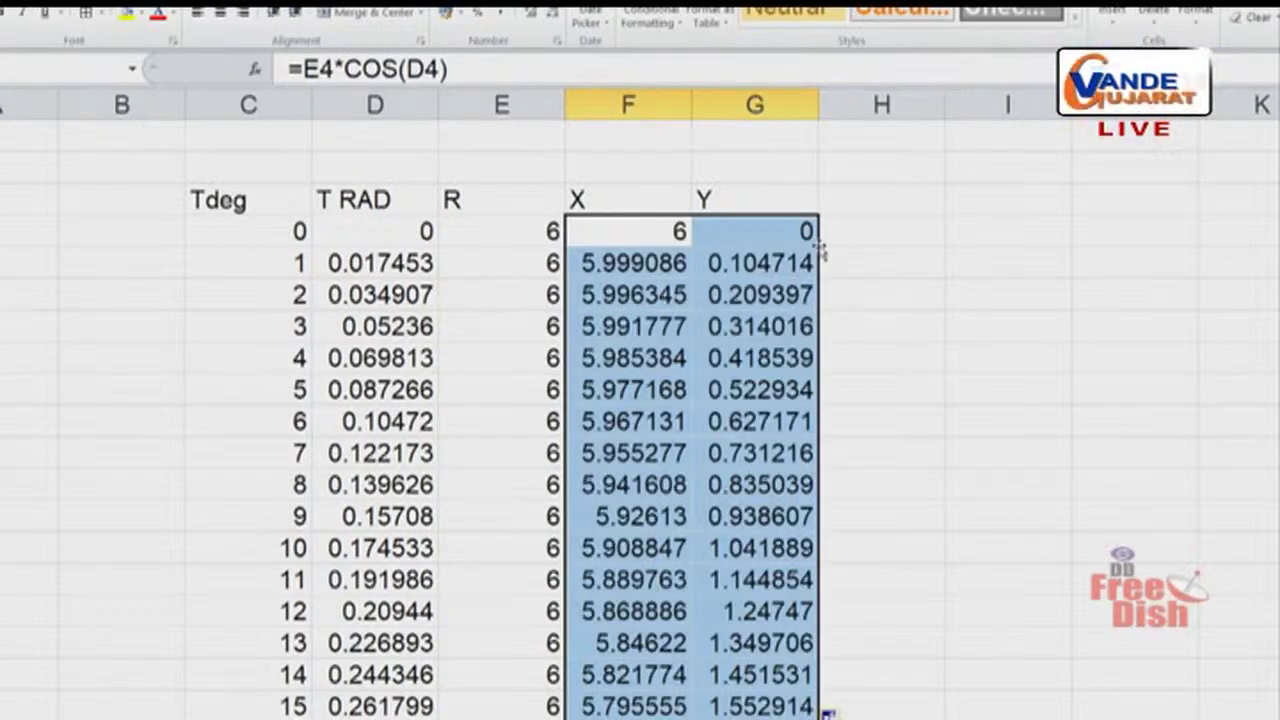
scroll(819, 245, down, 1)
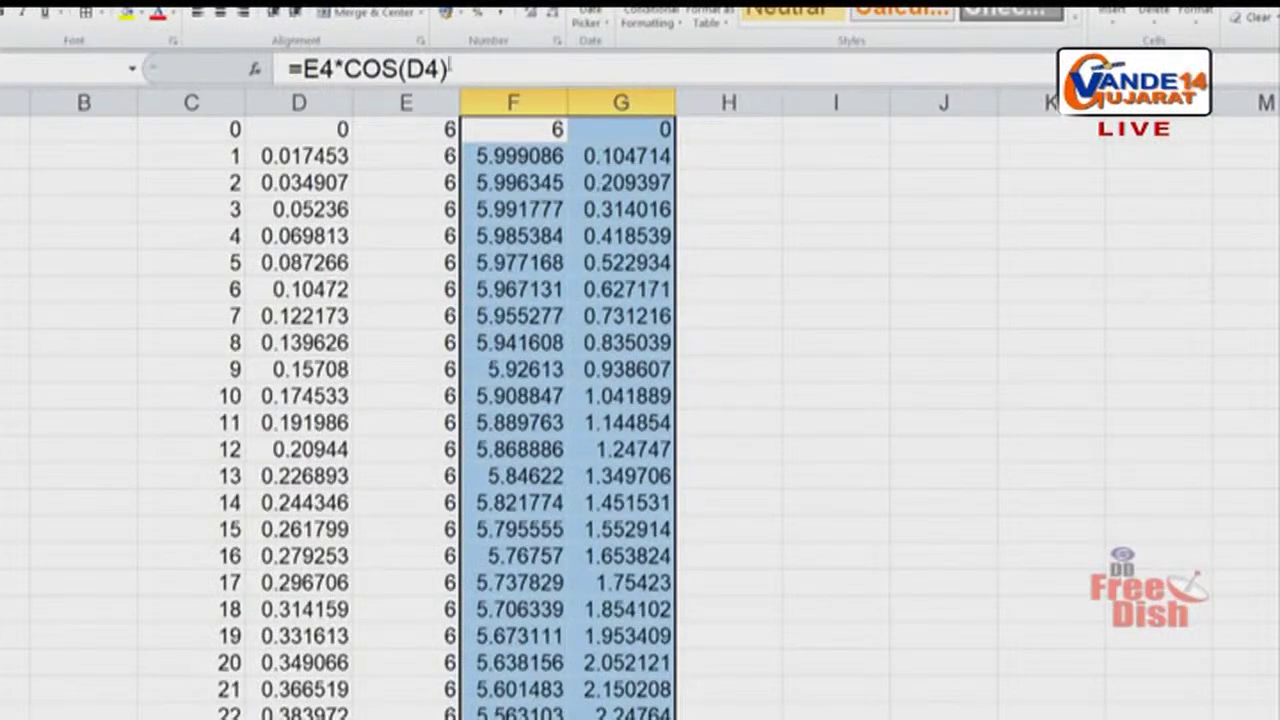
Insert a scatter chart with straight lines and markers from the X and Y data, and remove its legend.
key(alt+n)
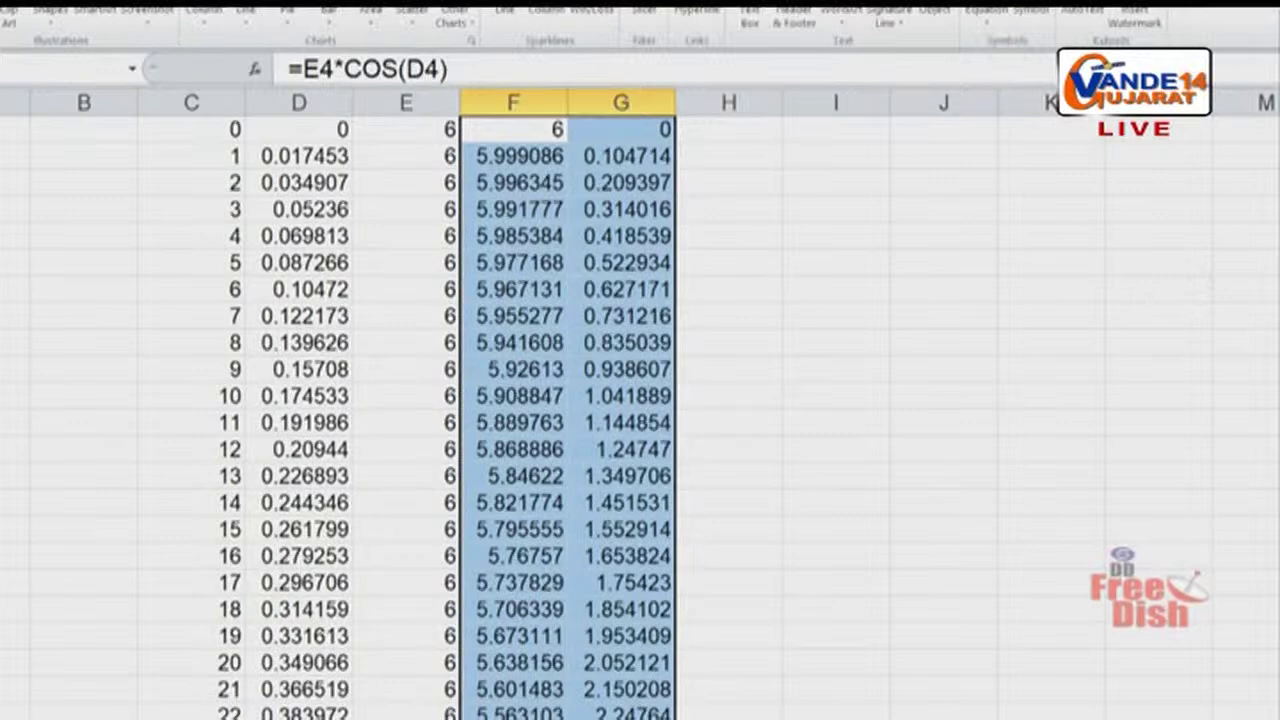
click(411, 14)
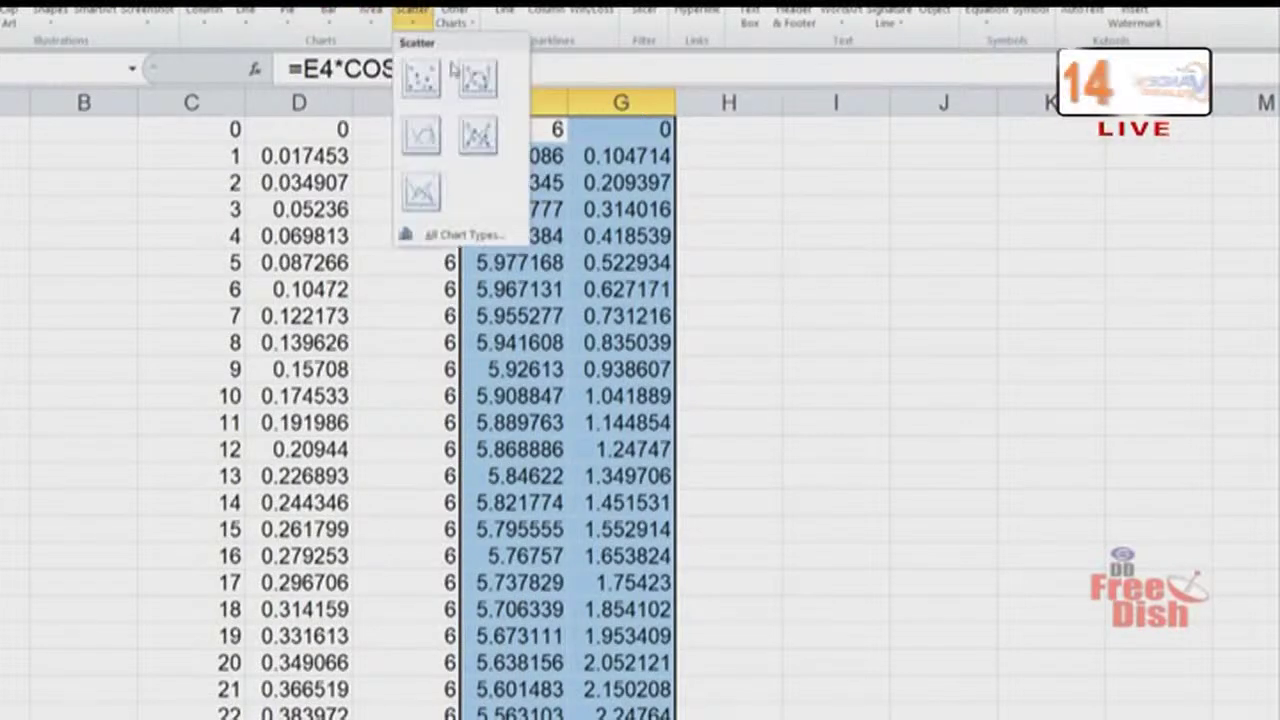
click(478, 136)
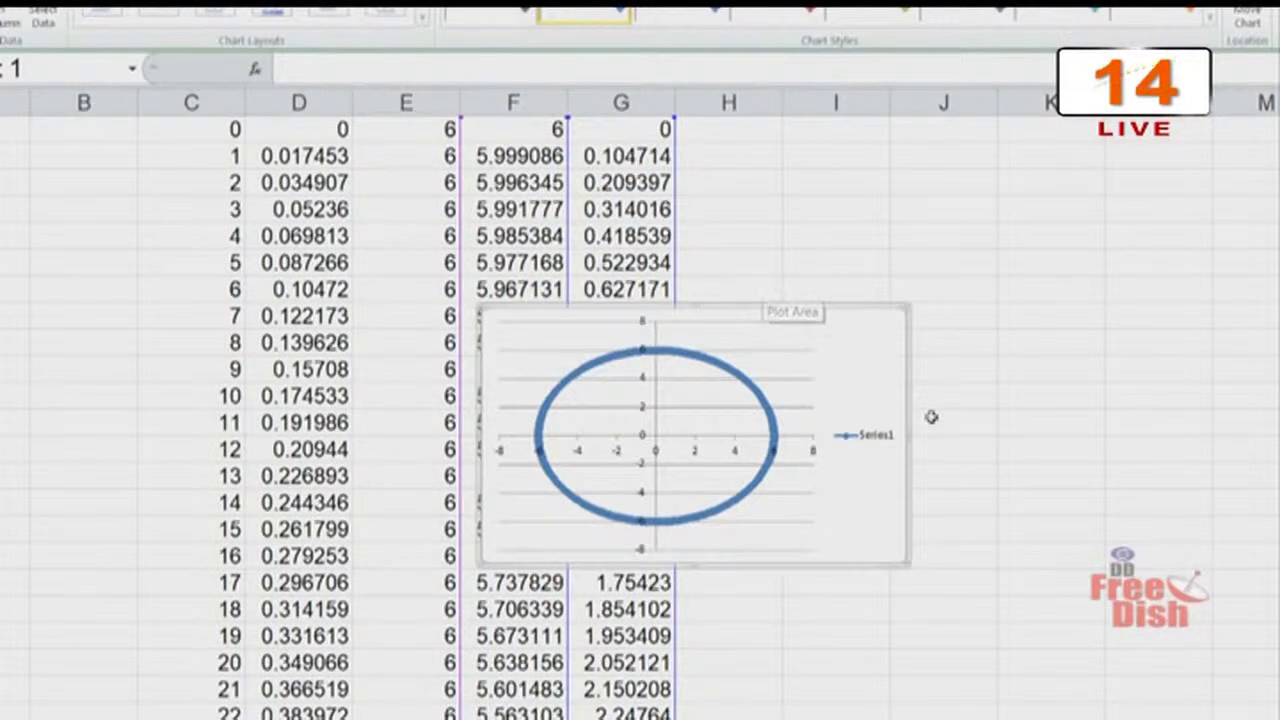
click(878, 441)
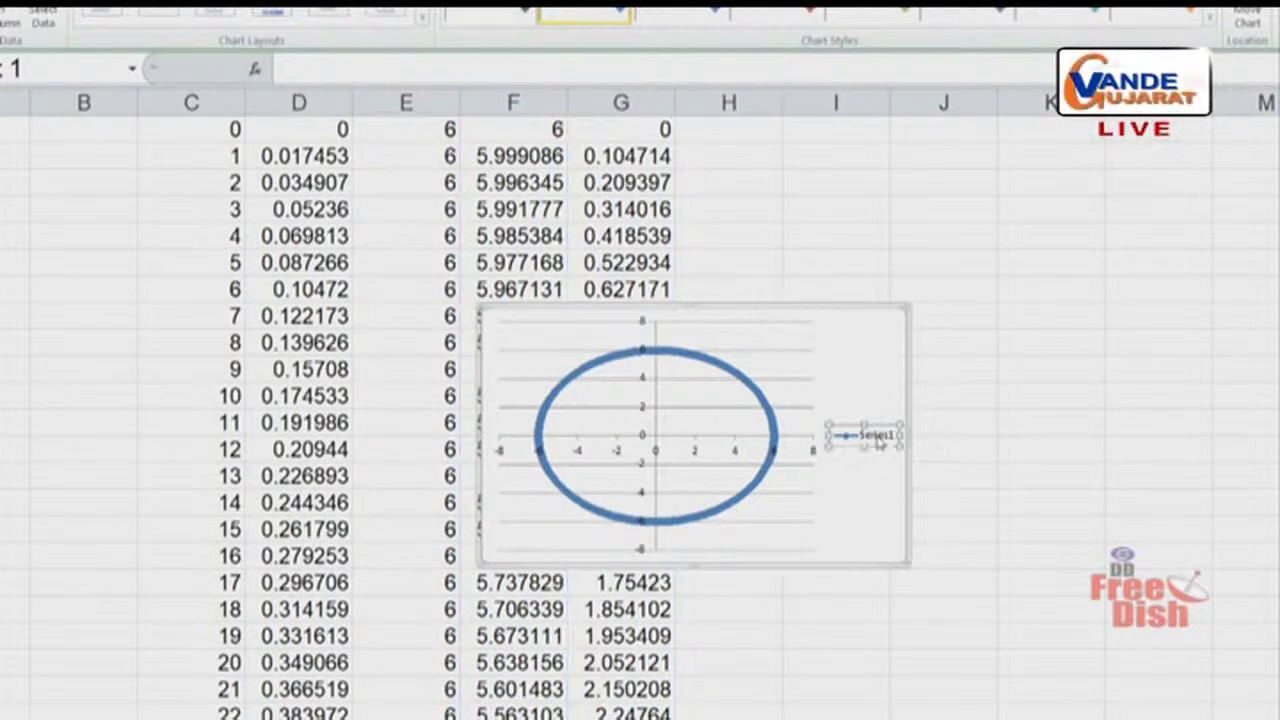
key(Delete)
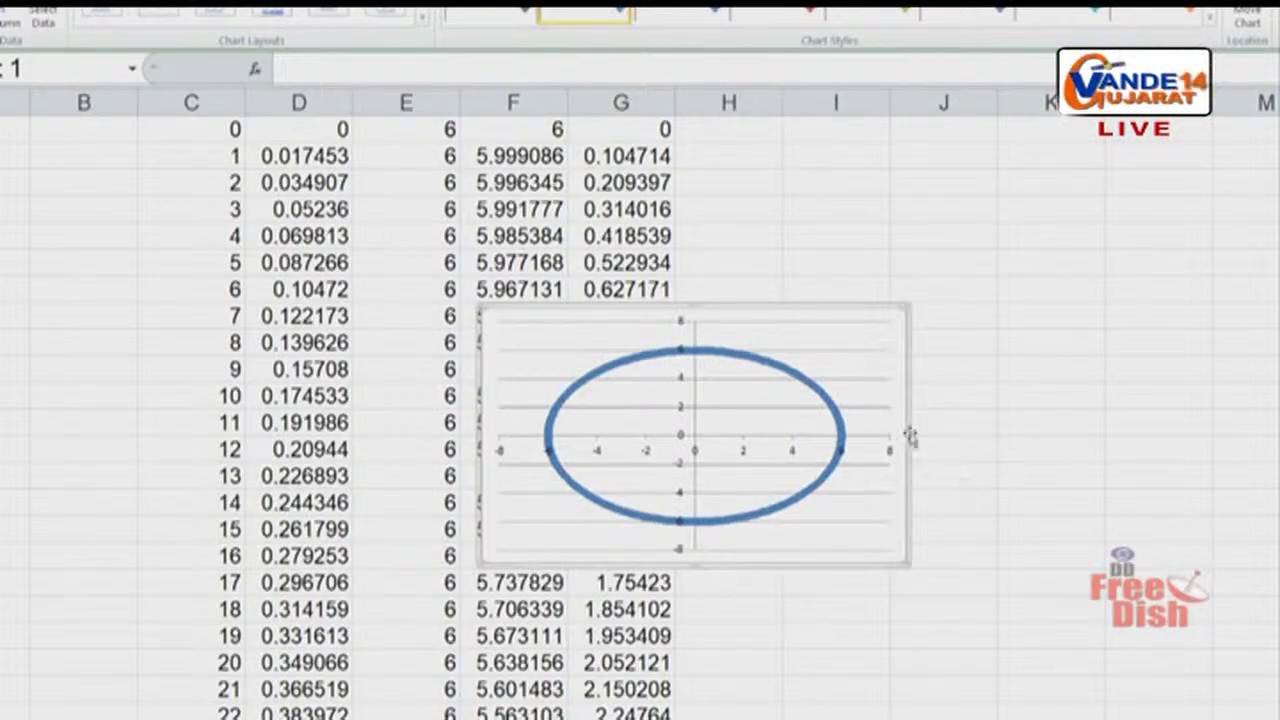
Narrow the chart until the plotted curve looks like a true circle, and place it over columns D to G.
drag(908, 431, 762, 437)
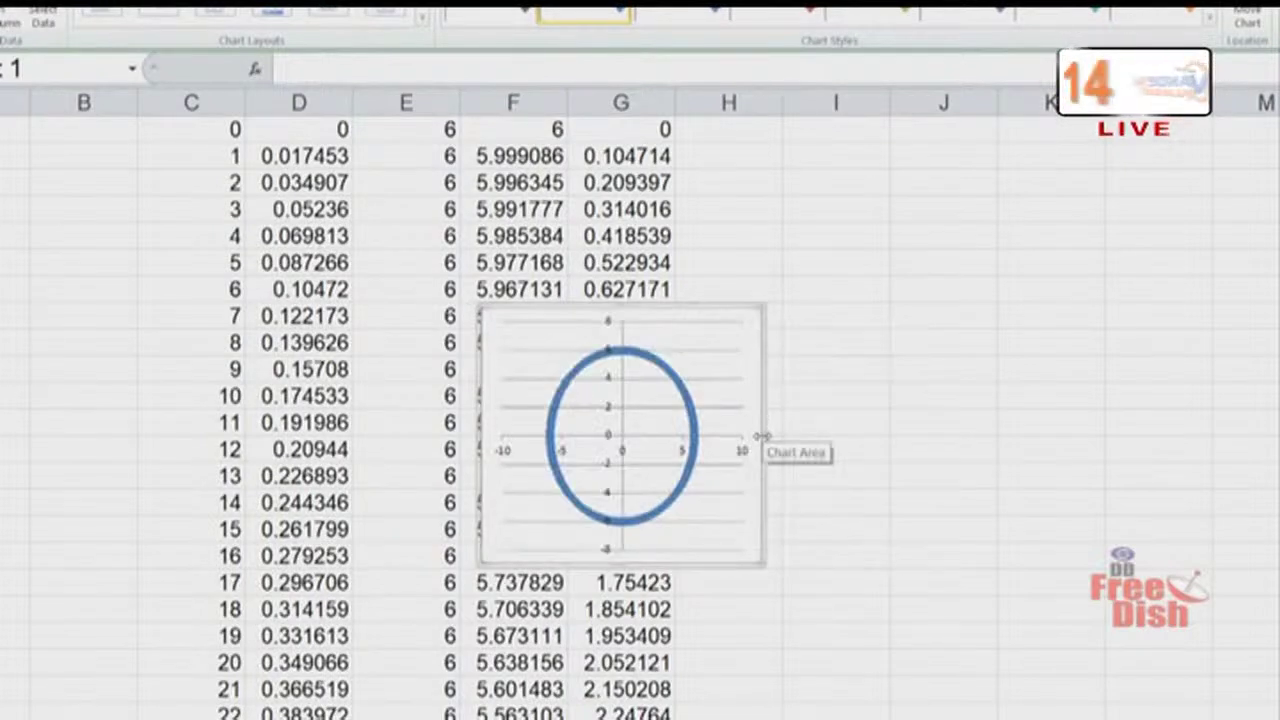
drag(763, 432, 796, 434)
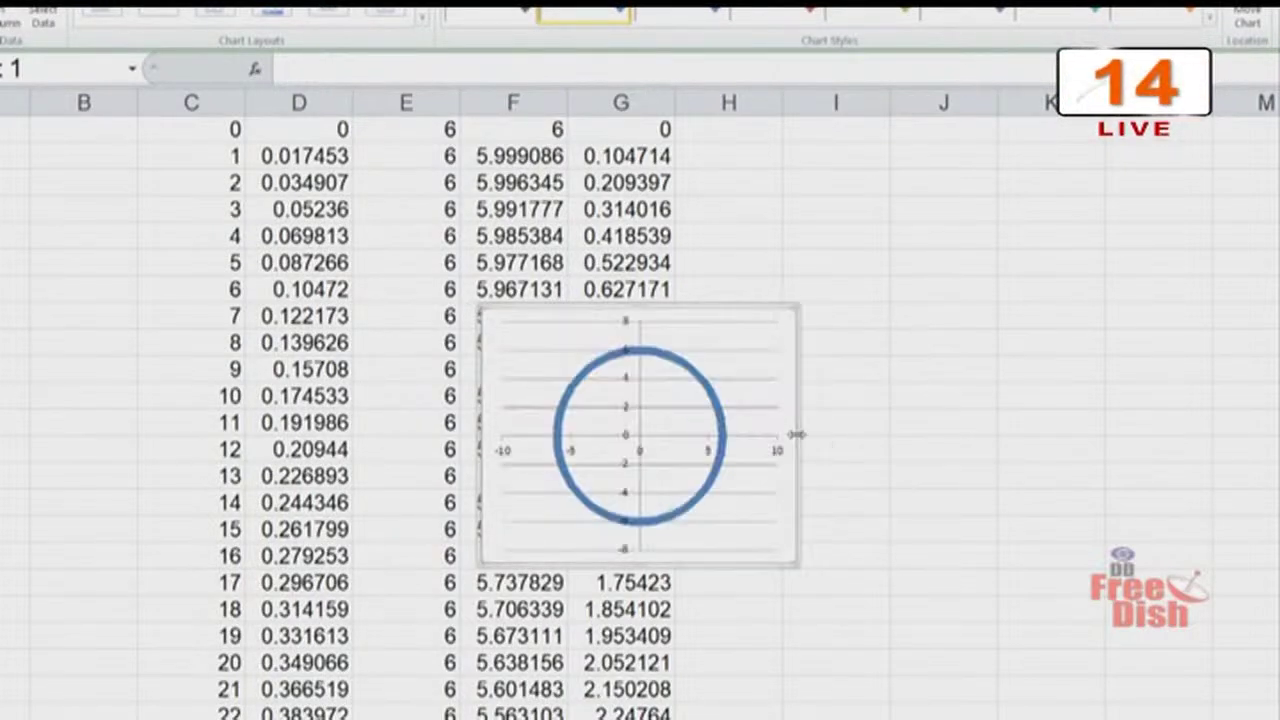
drag(701, 315, 1095, 252)
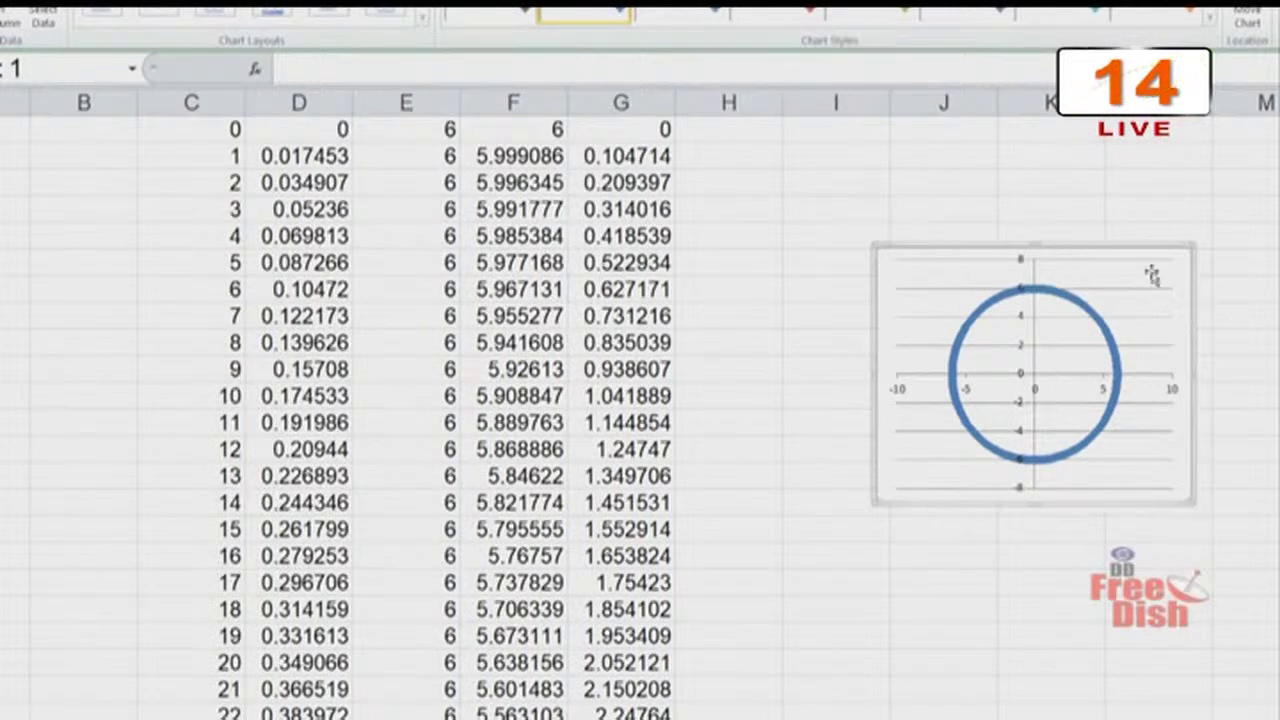
drag(1143, 251, 558, 360)
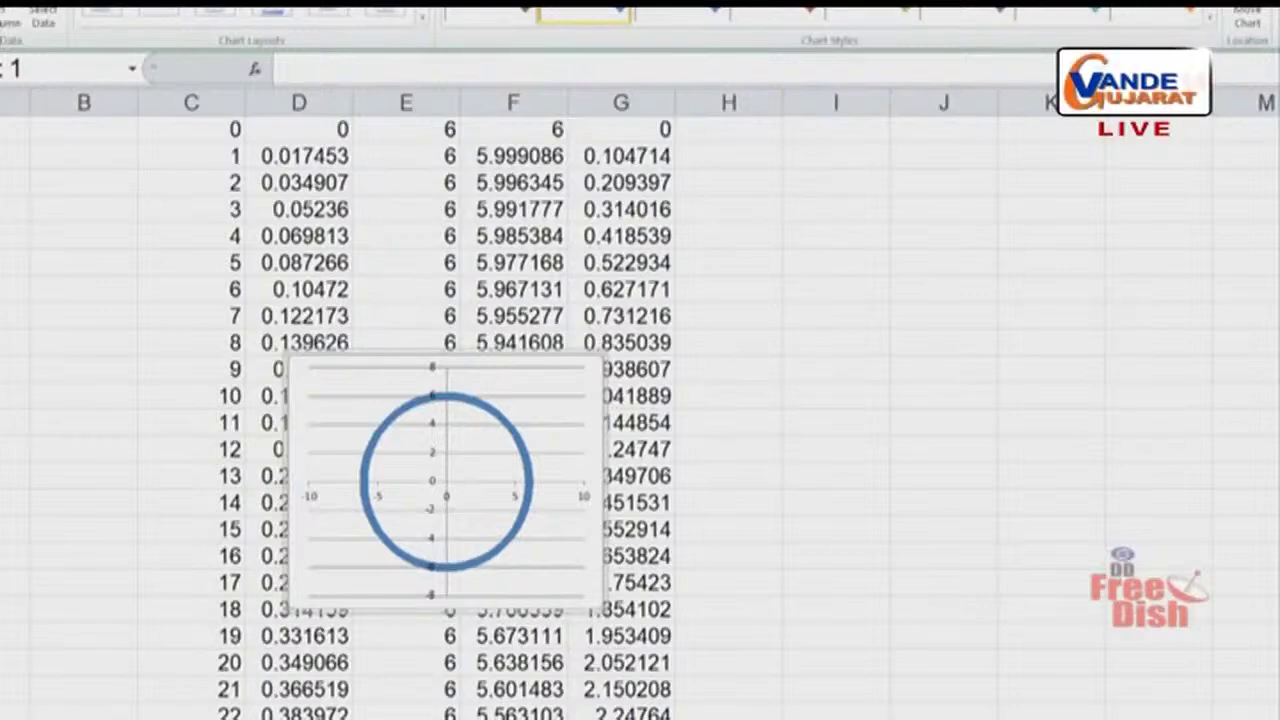
Start a second table beside the first with the headers "T DEG" in H3 and "T RAD" in I3.
scroll(640, 400, up, 1)
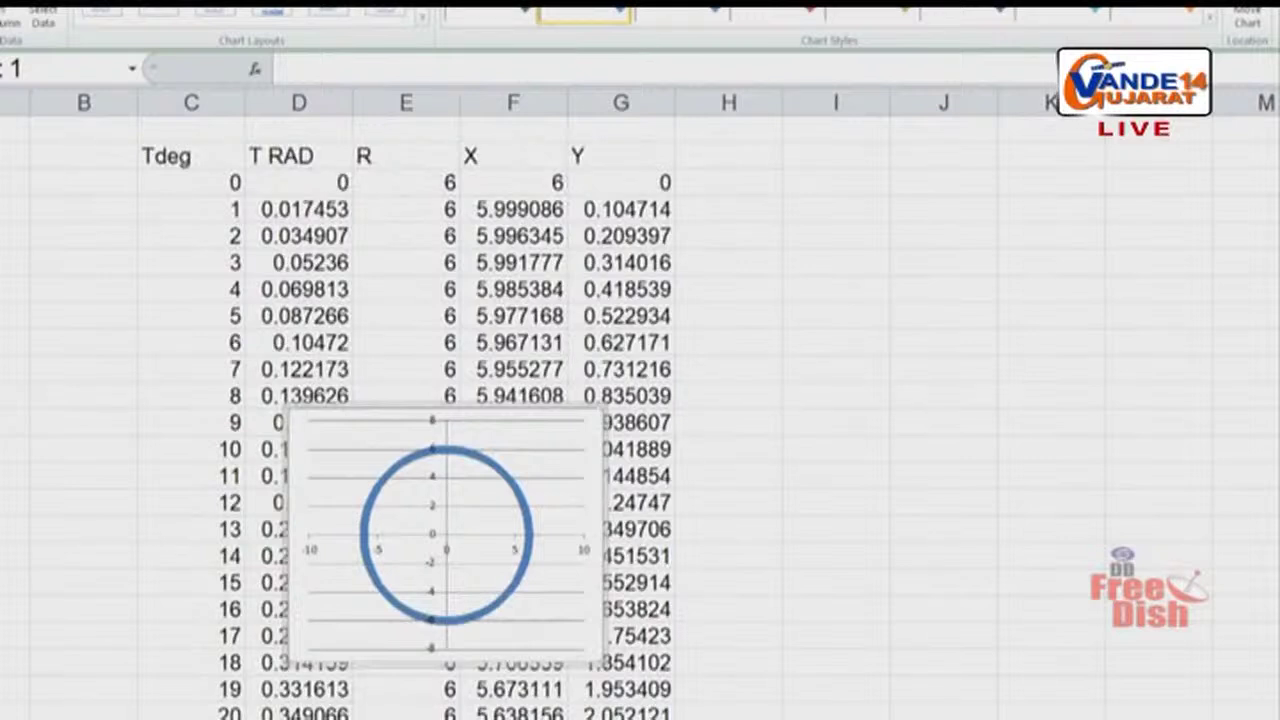
click(742, 153)
text(T)
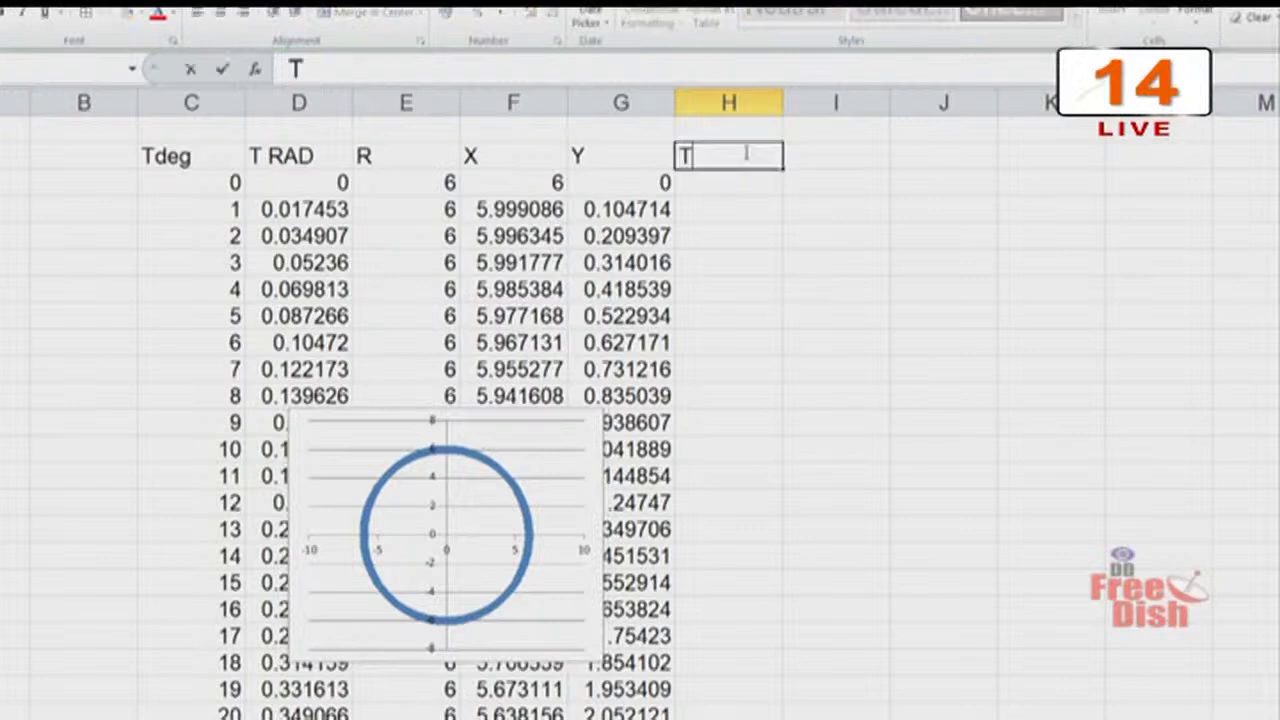
text( RA)
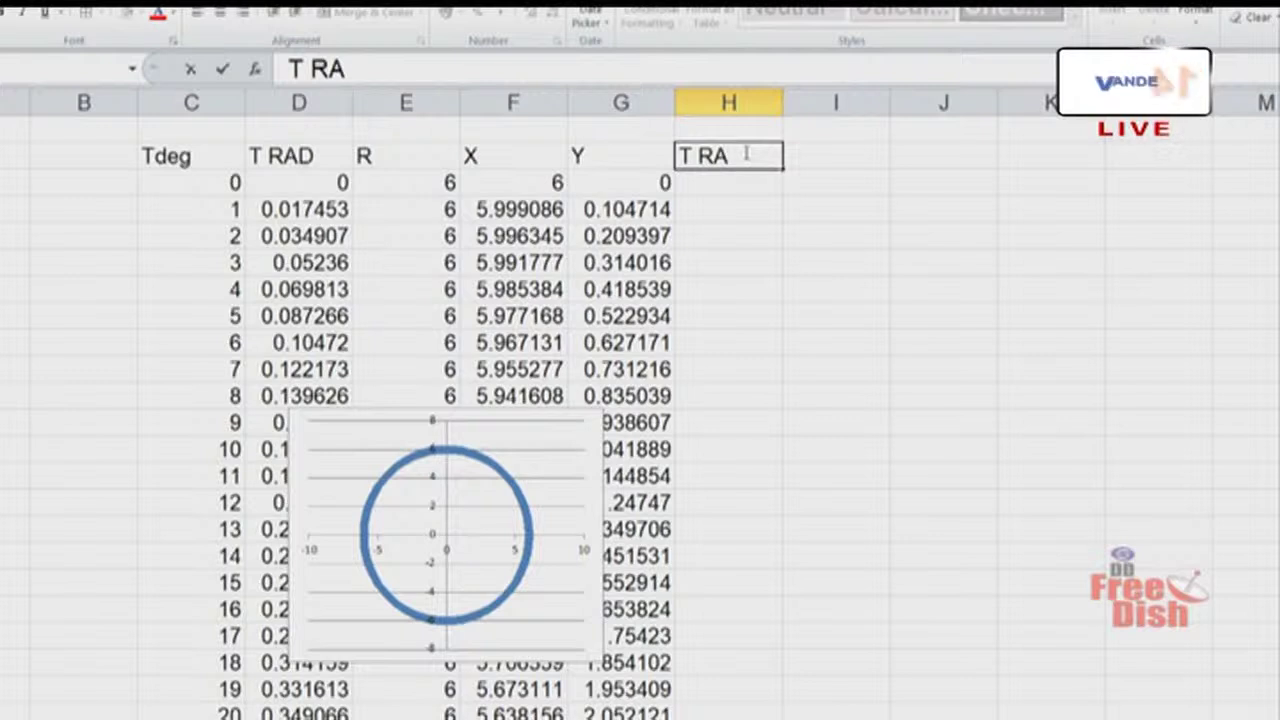
key(BackSpace)
key(BackSpace)
text(DEG)
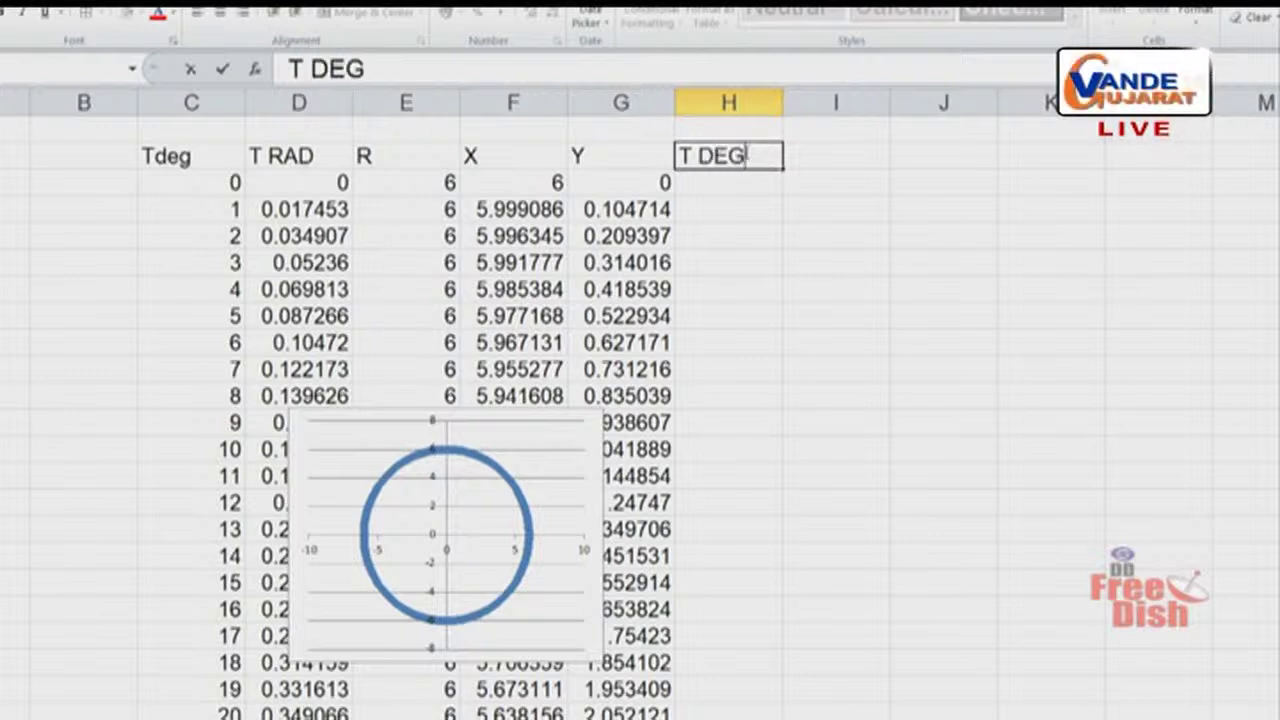
key(Tab)
text(T)
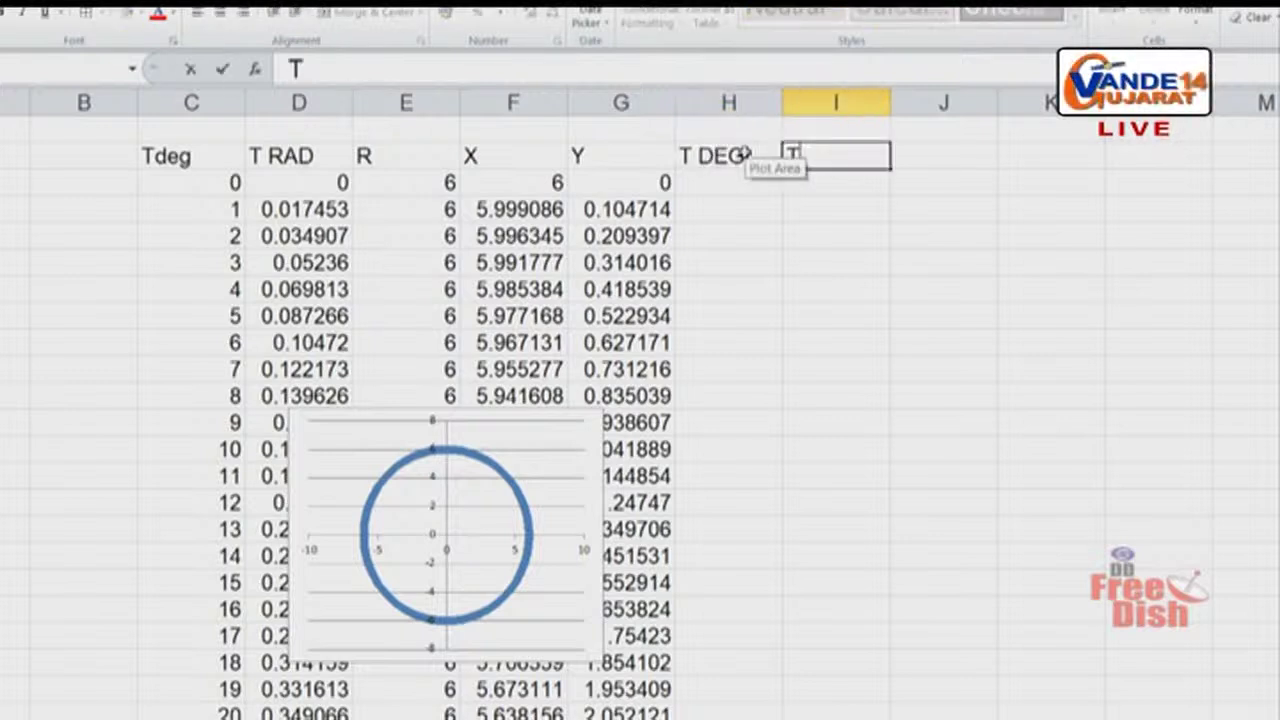
text( RAD)
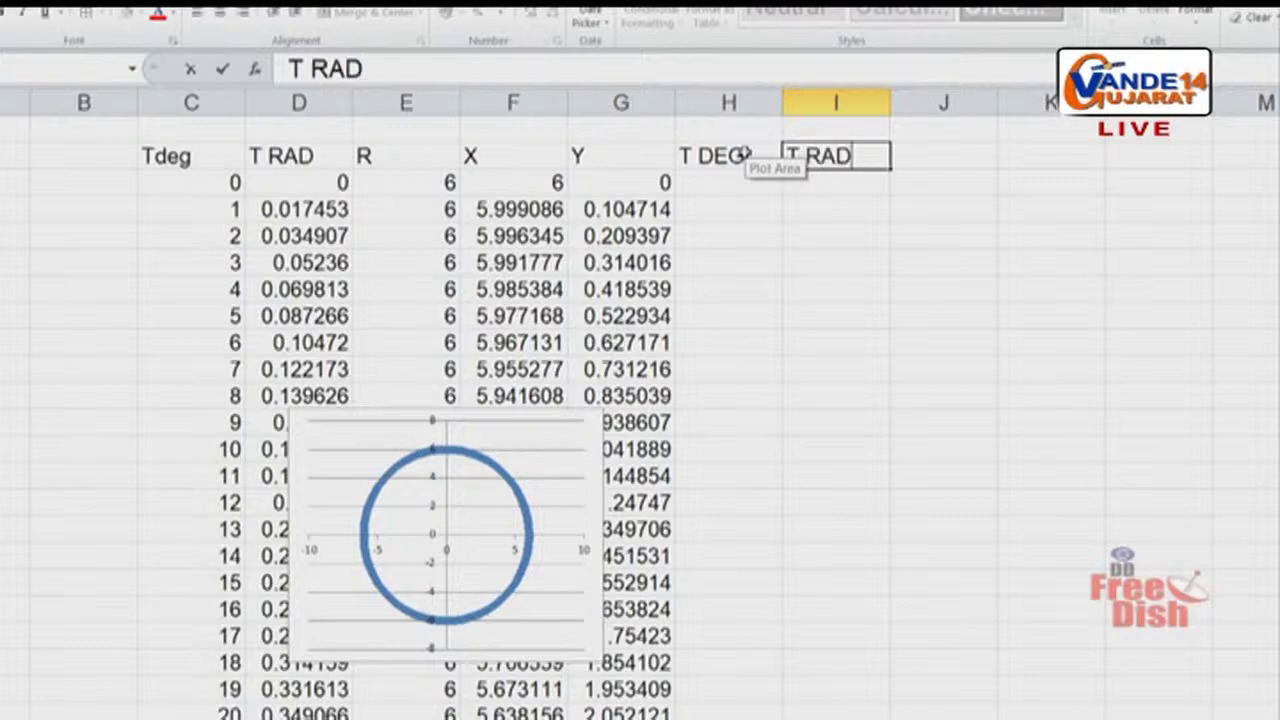
key(Tab)
Add the headers "R", "X" and "Y" in cells J3, K3 and L3.
text(R)
key(Tab)
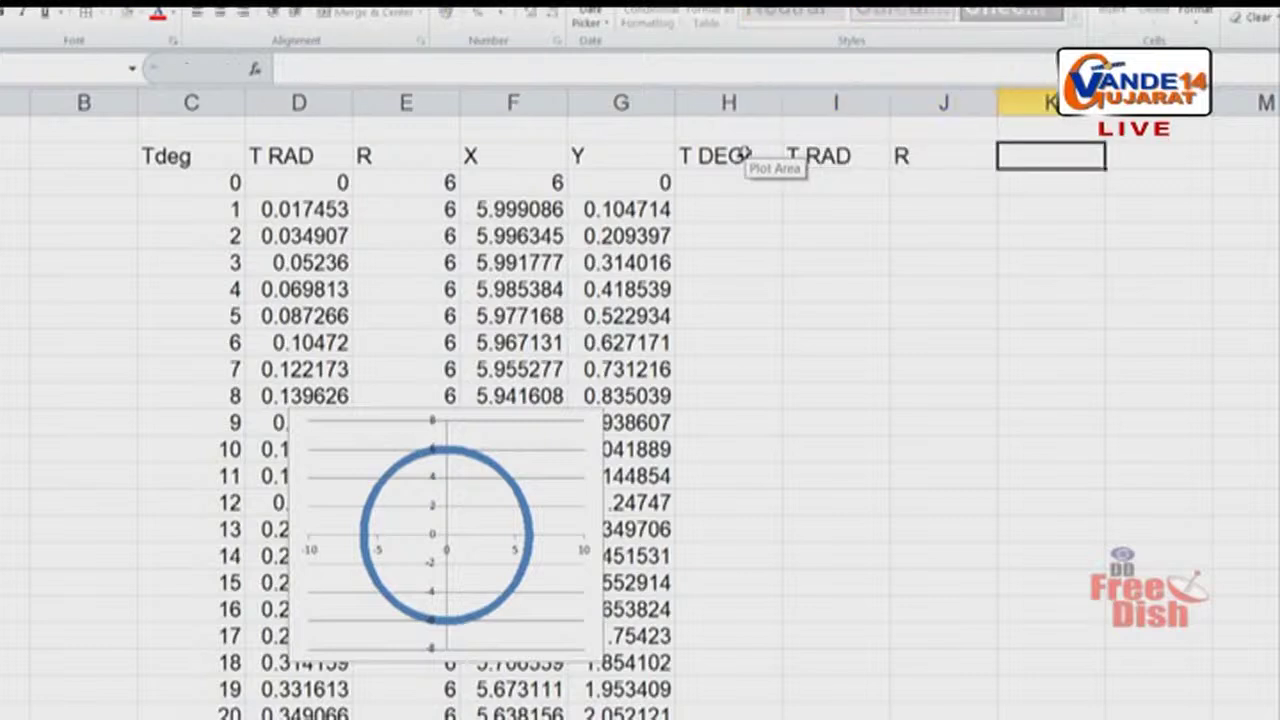
text(X)
key(Tab)
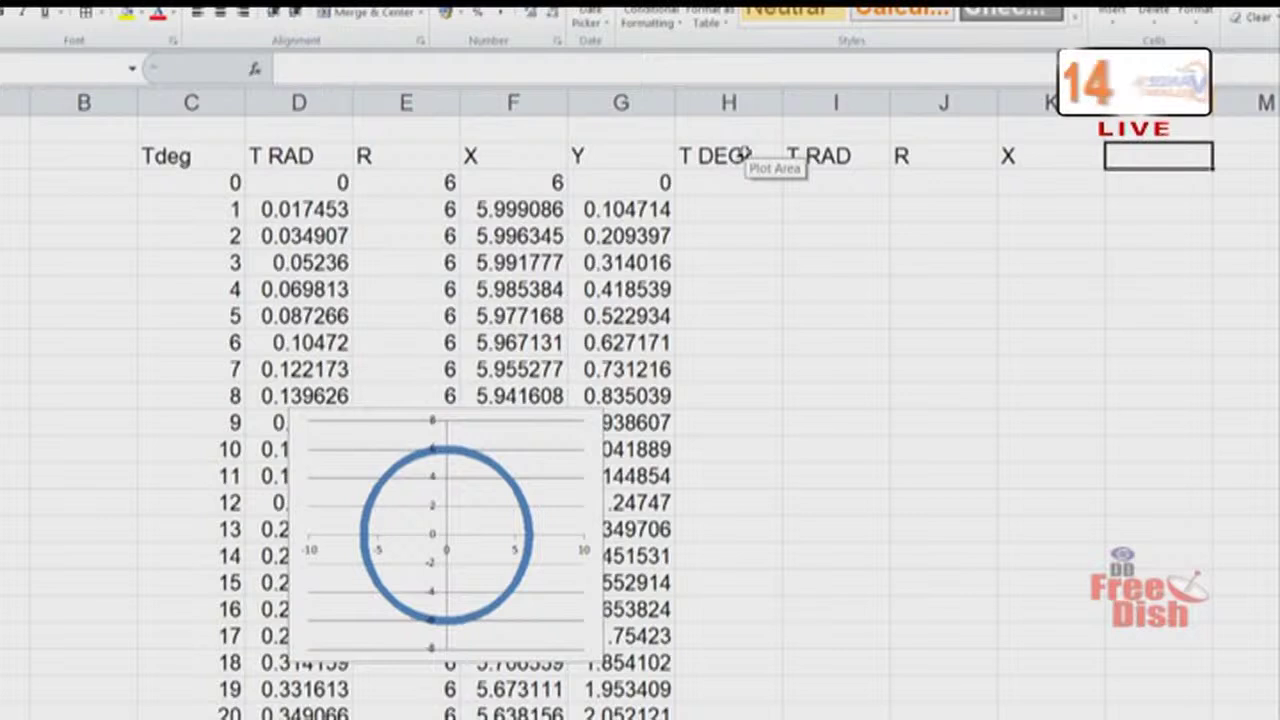
text(Y)
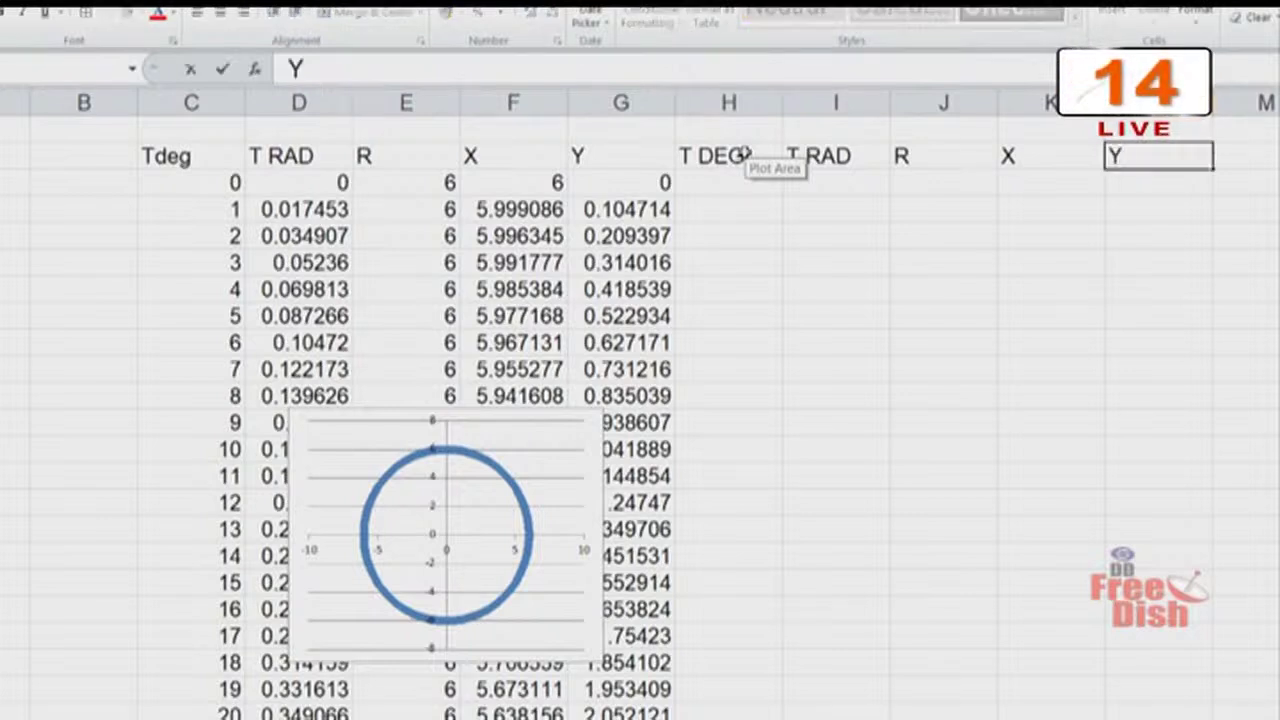
Enter the angles 0, 120, 240 and 360 in cells H4 to H7 under T DEG.
click(740, 186)
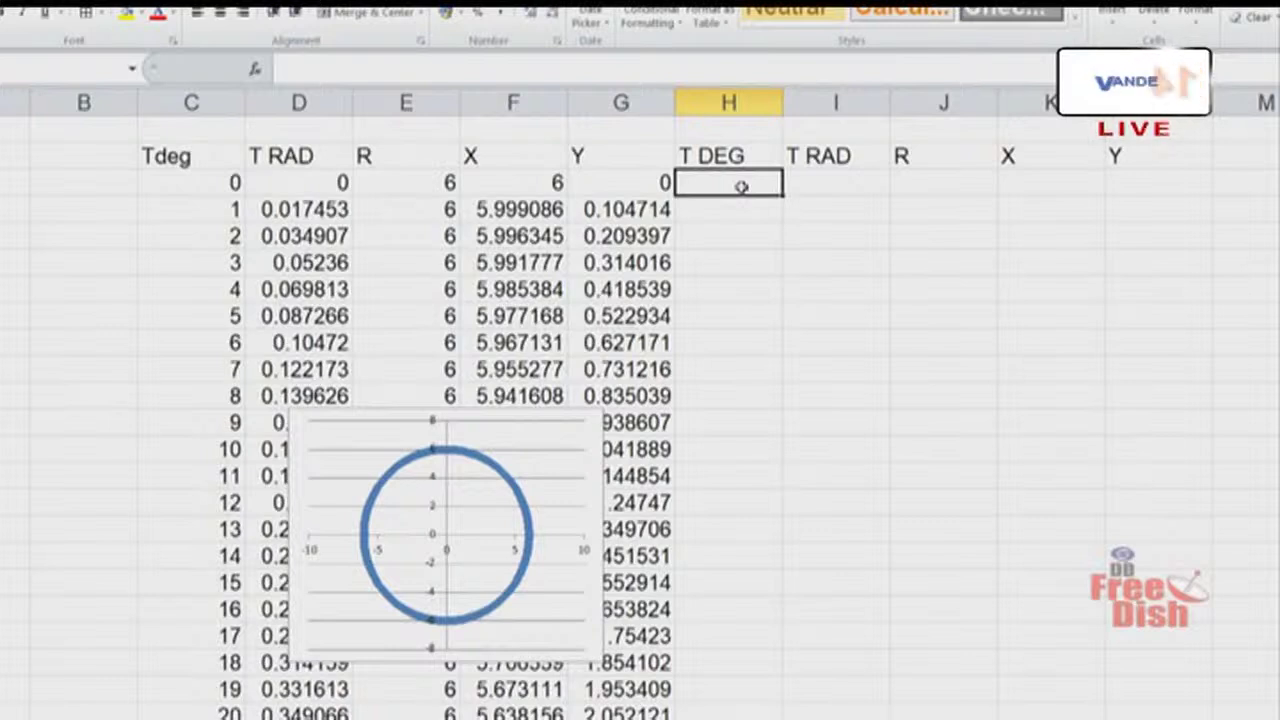
text(0)
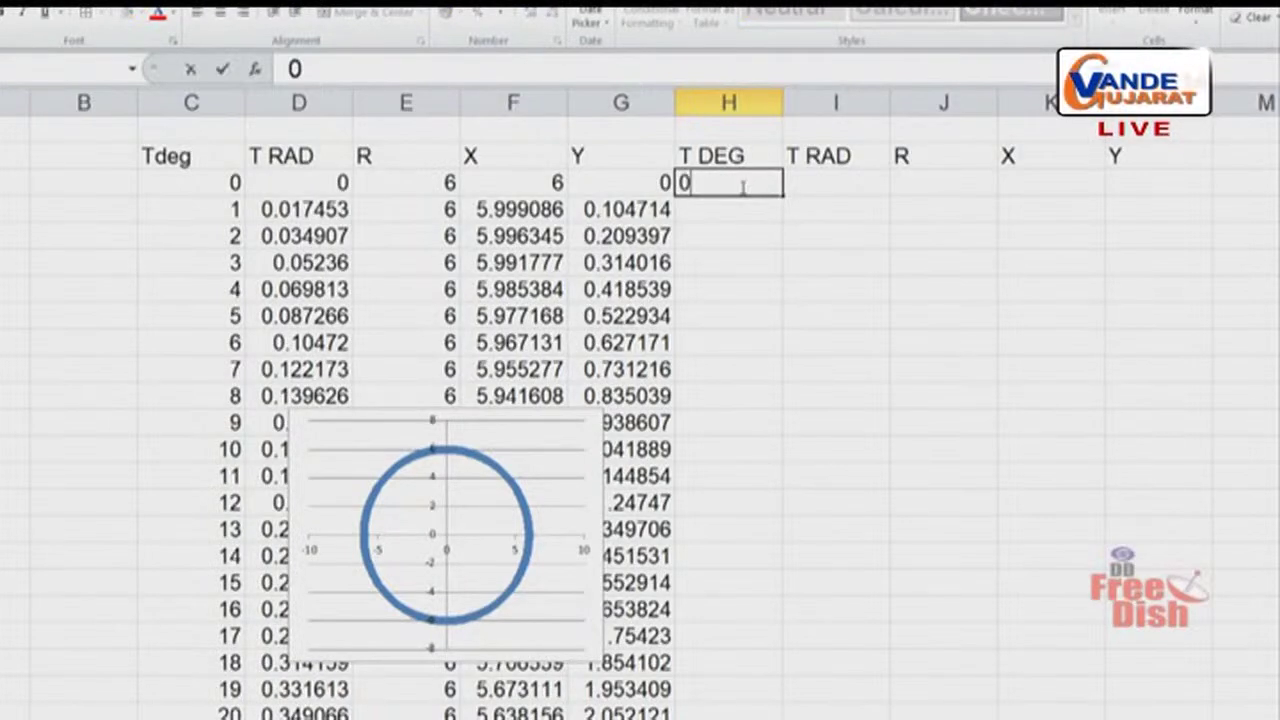
key(Return)
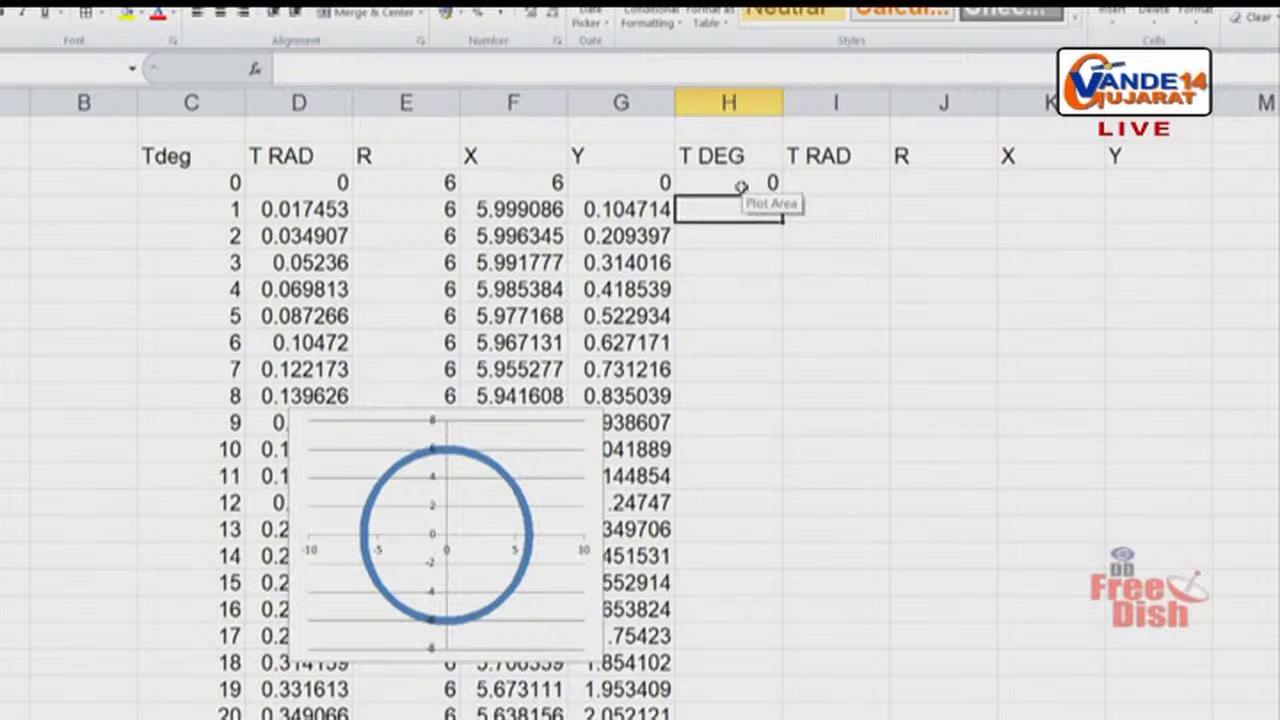
text(120)
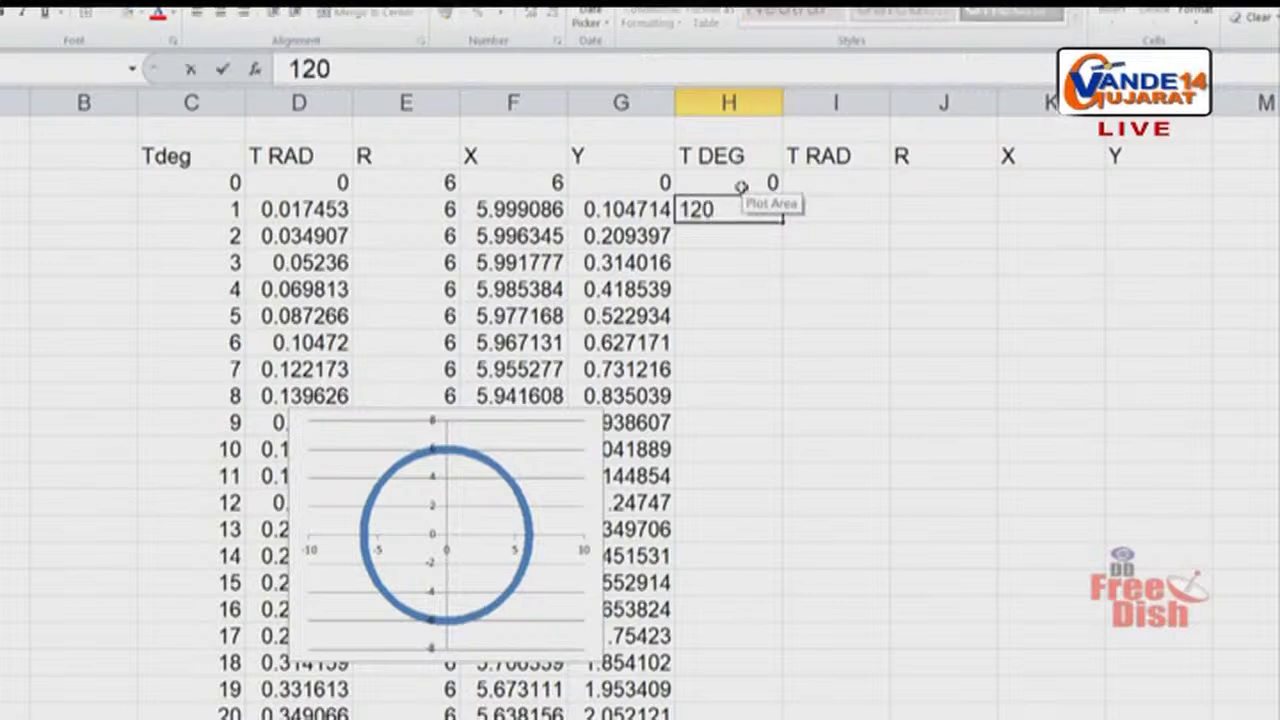
key(Return)
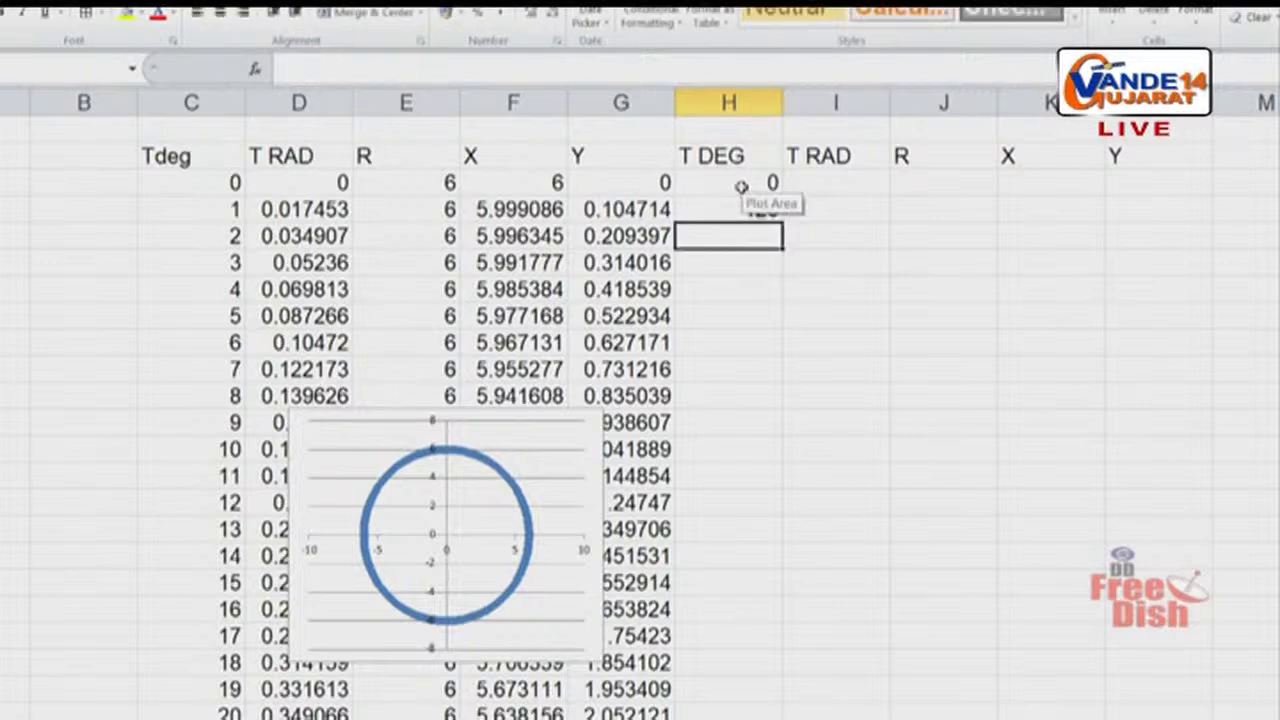
text(240)
key(Return)
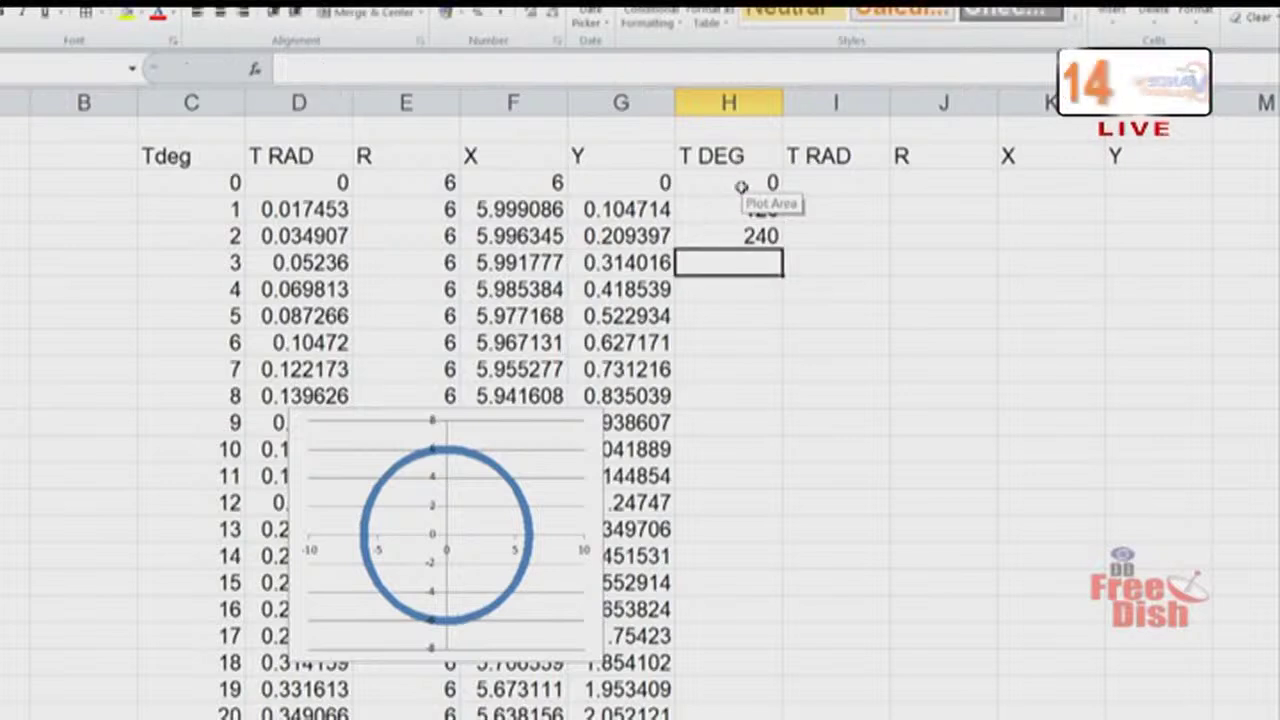
text(360)
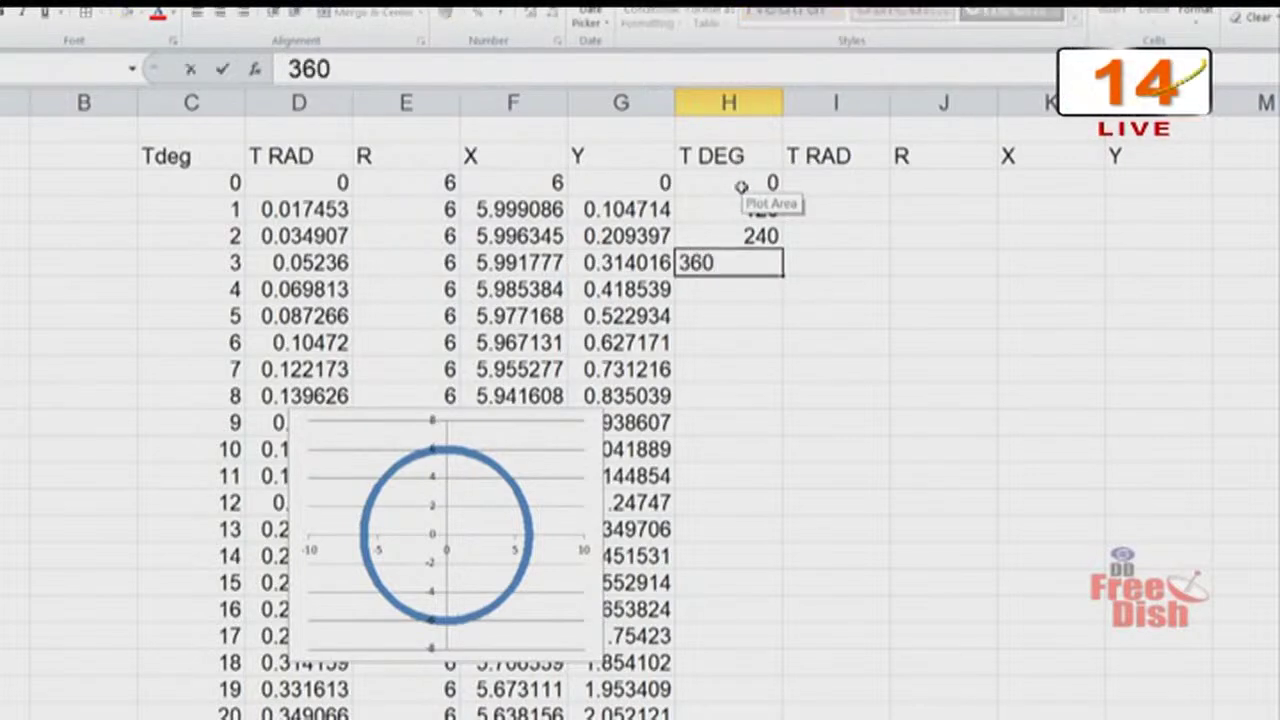
key(Tab)
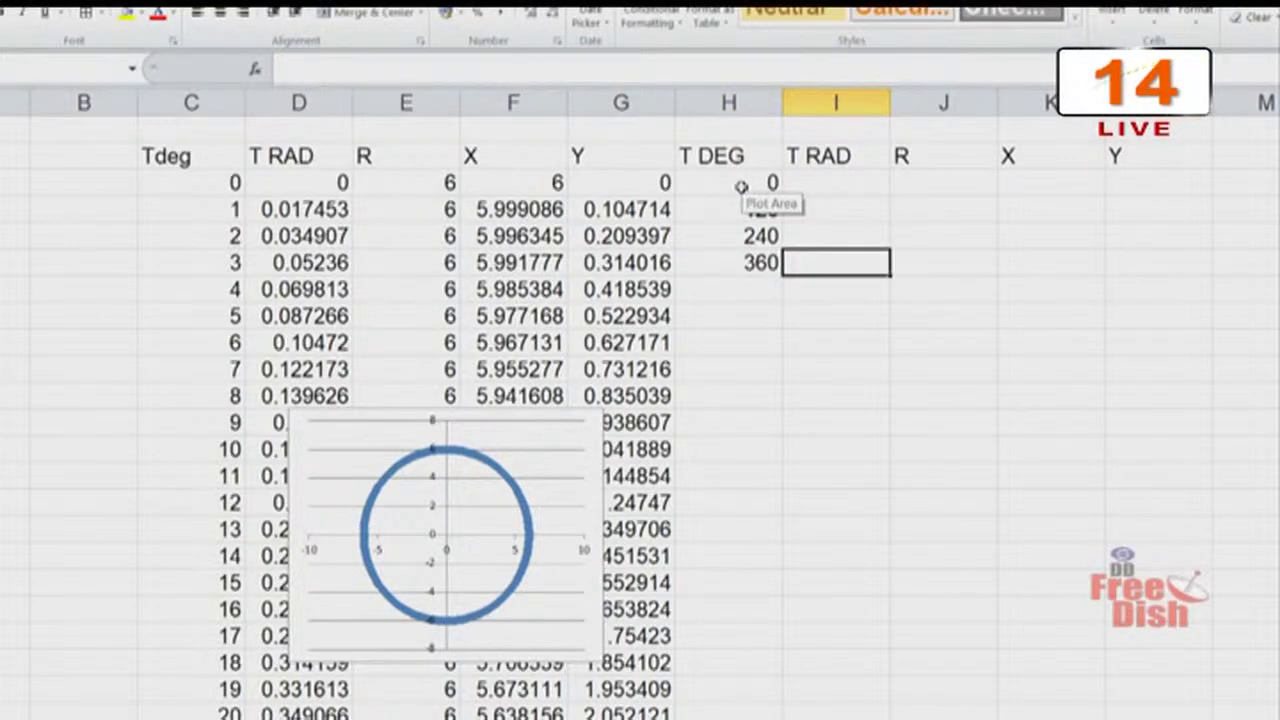
Enter the degree-to-radian formula =H4/180*PI() in cell I4 under T RAD.
click(850, 178)
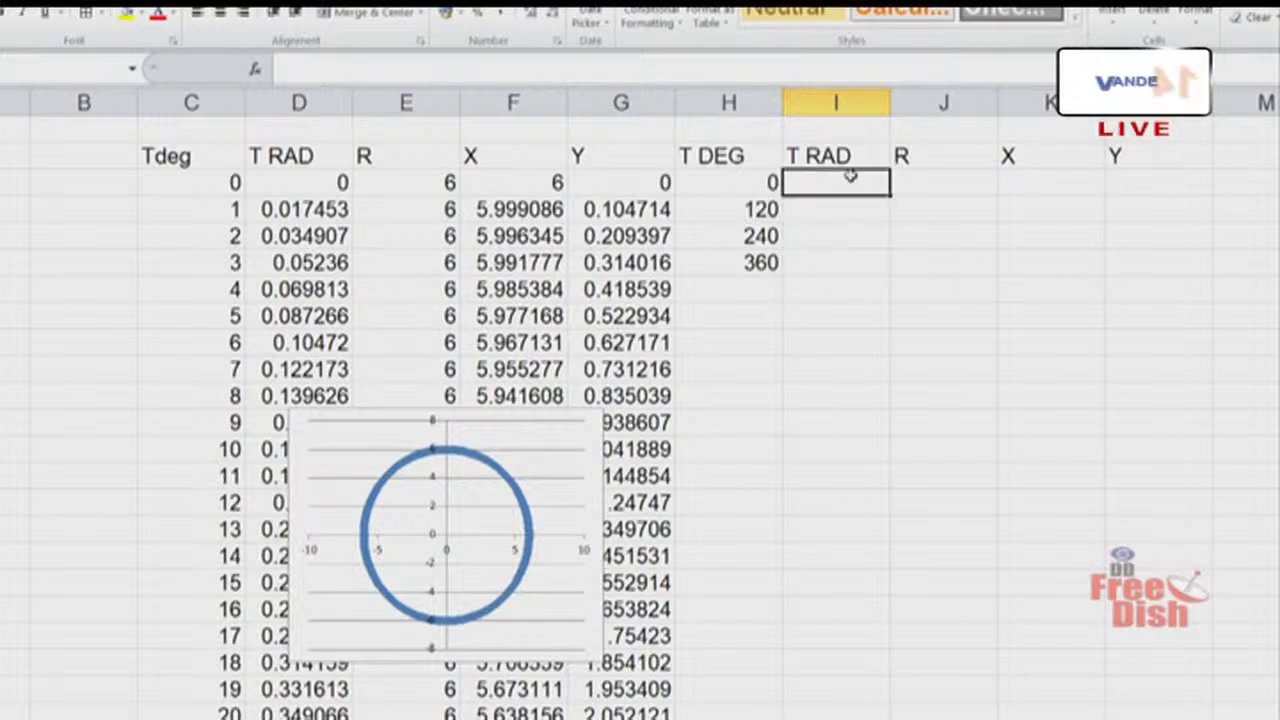
text(=)
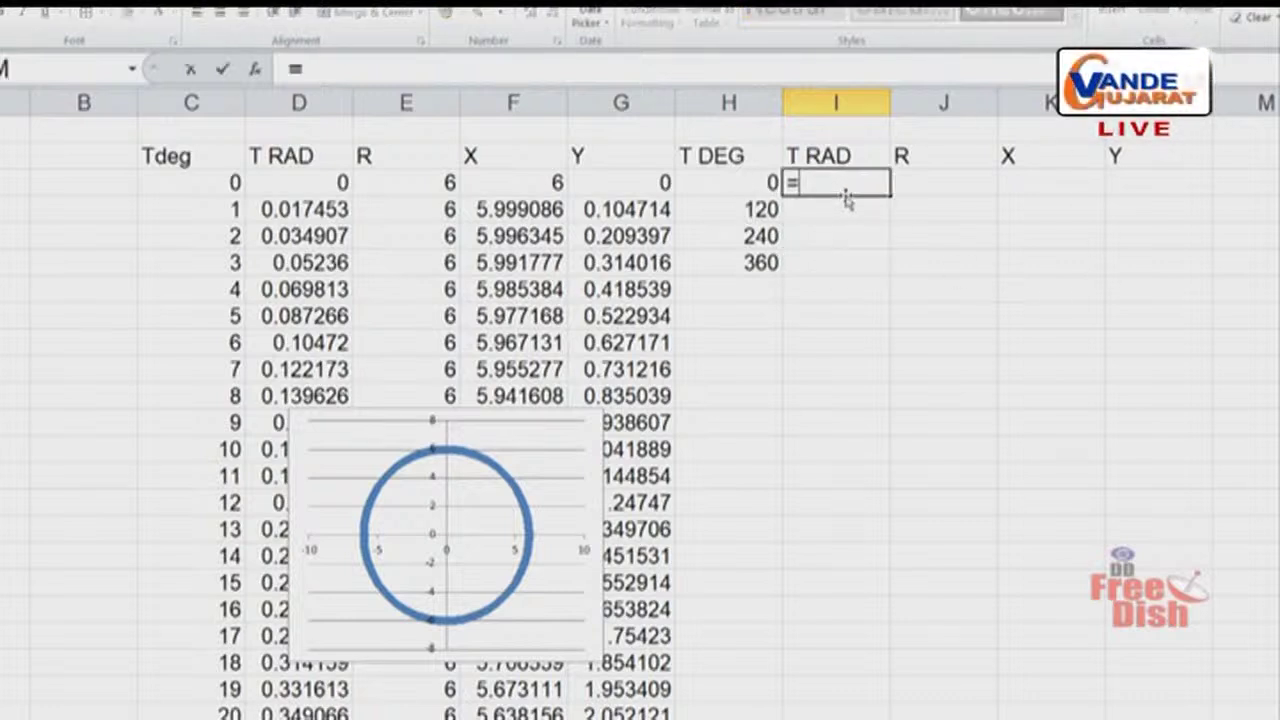
click(720, 184)
text(/180)
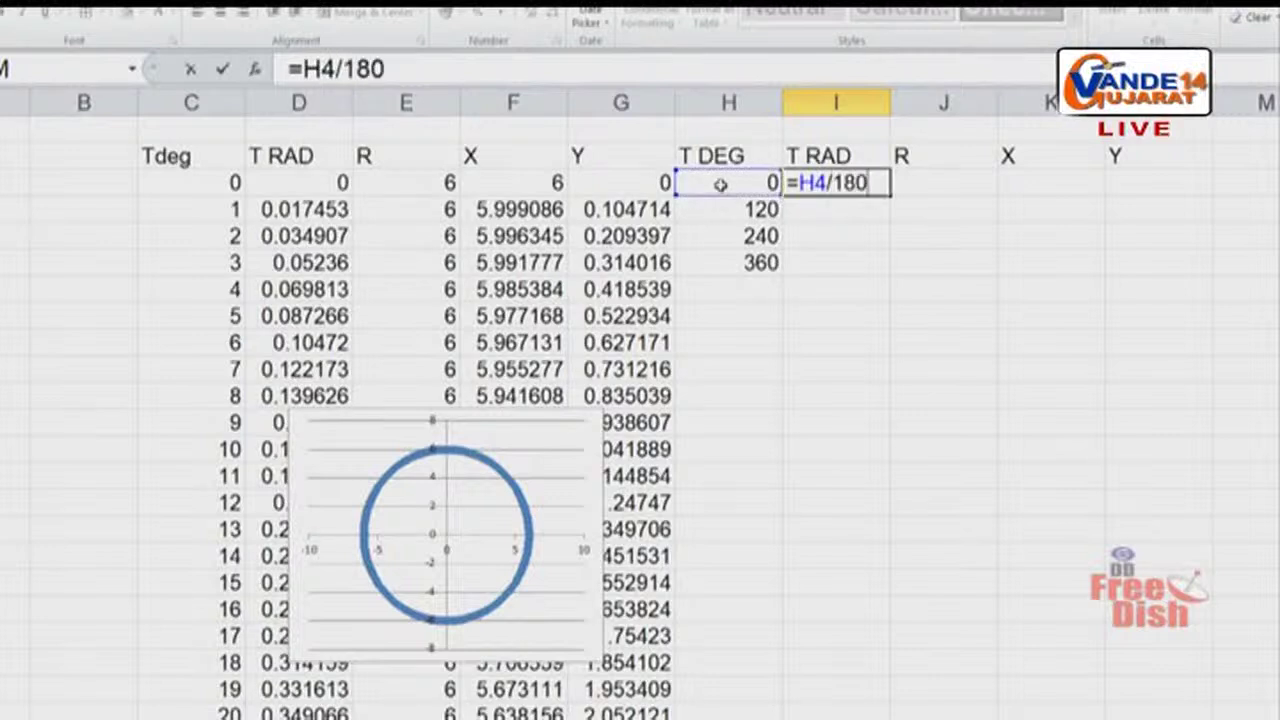
text(*PI)
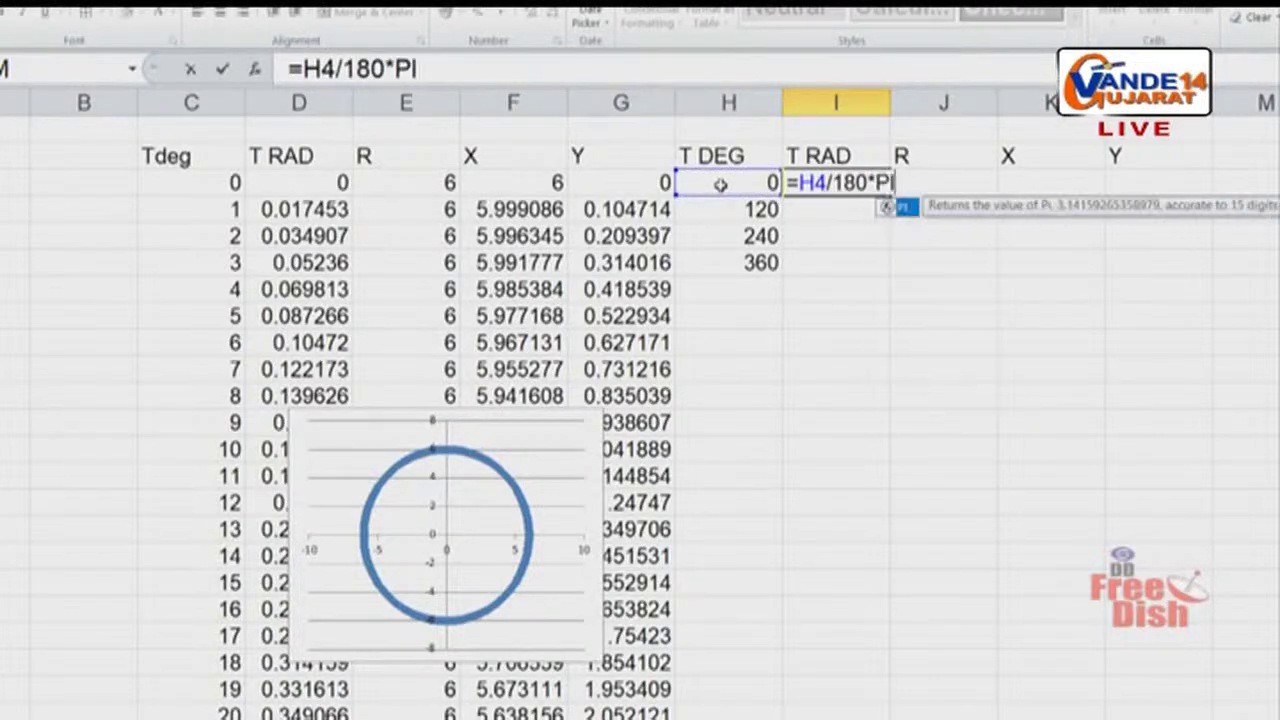
text(())
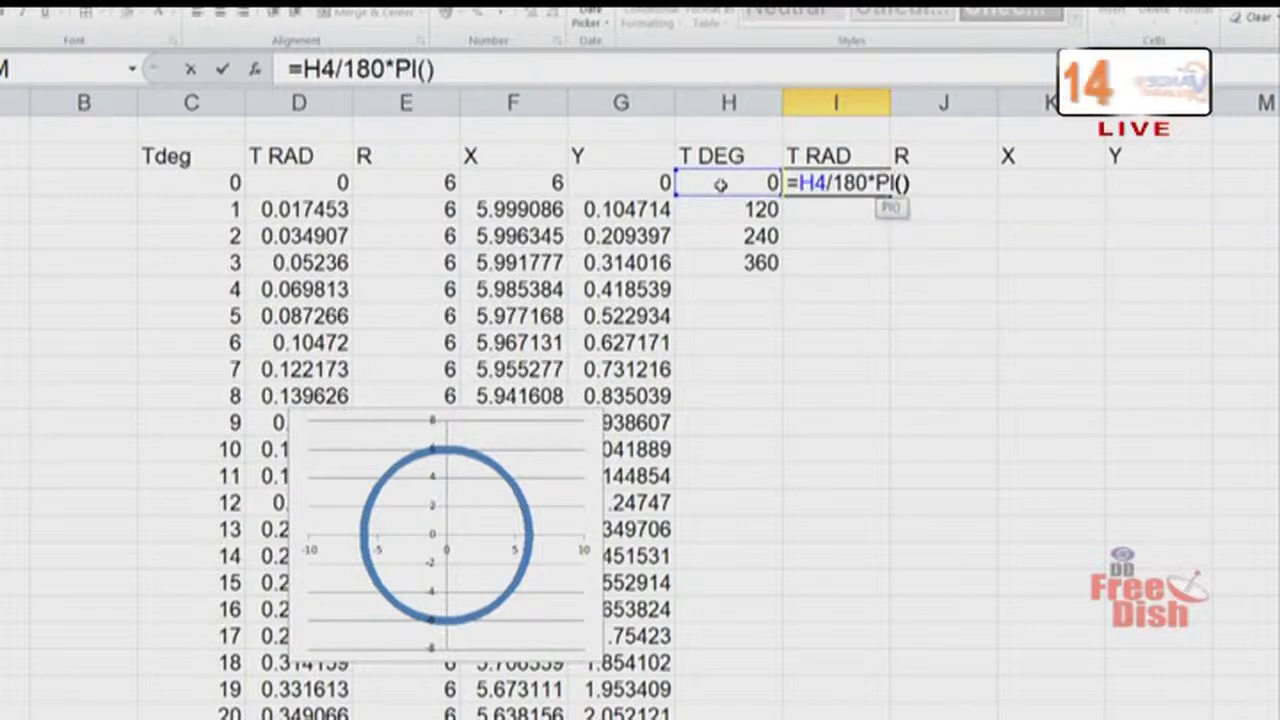
key(Return)
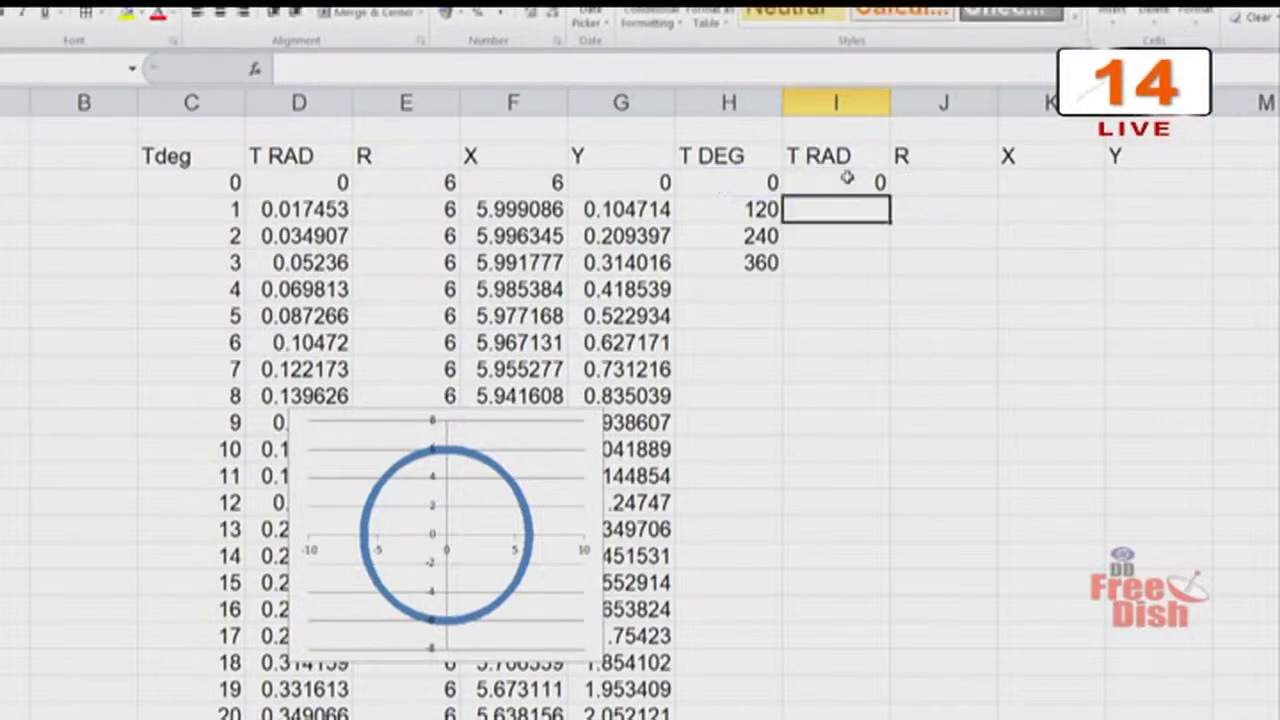
Fill the I4 radian formula down the column and clear the surplus cells below row 7 in columns H and I.
click(847, 178)
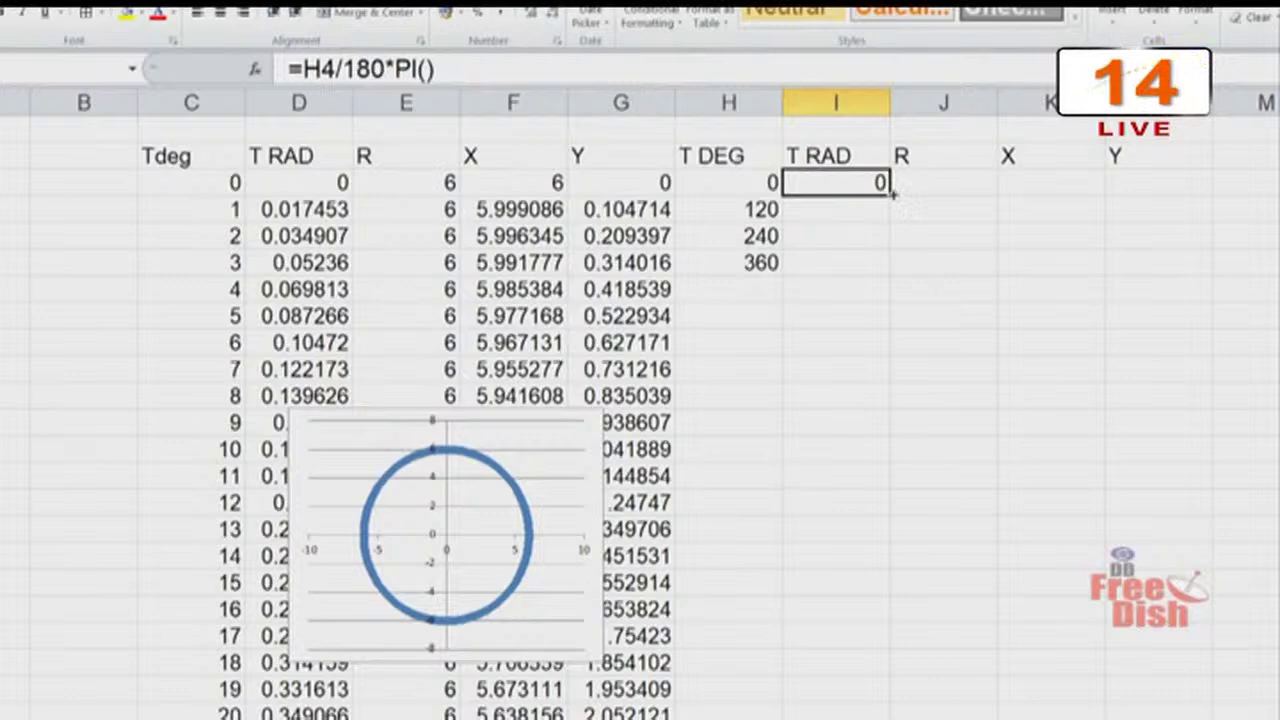
double_click(889, 193)
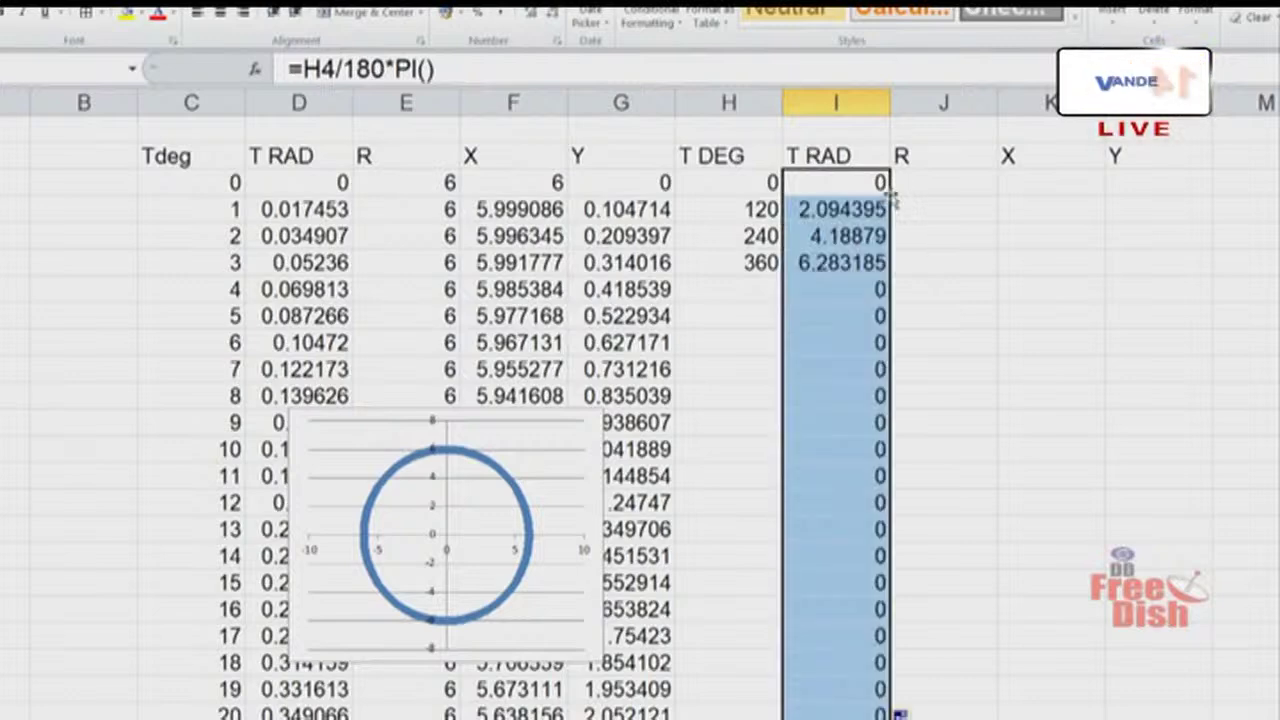
drag(840, 290, 760, 716)
key(Delete)
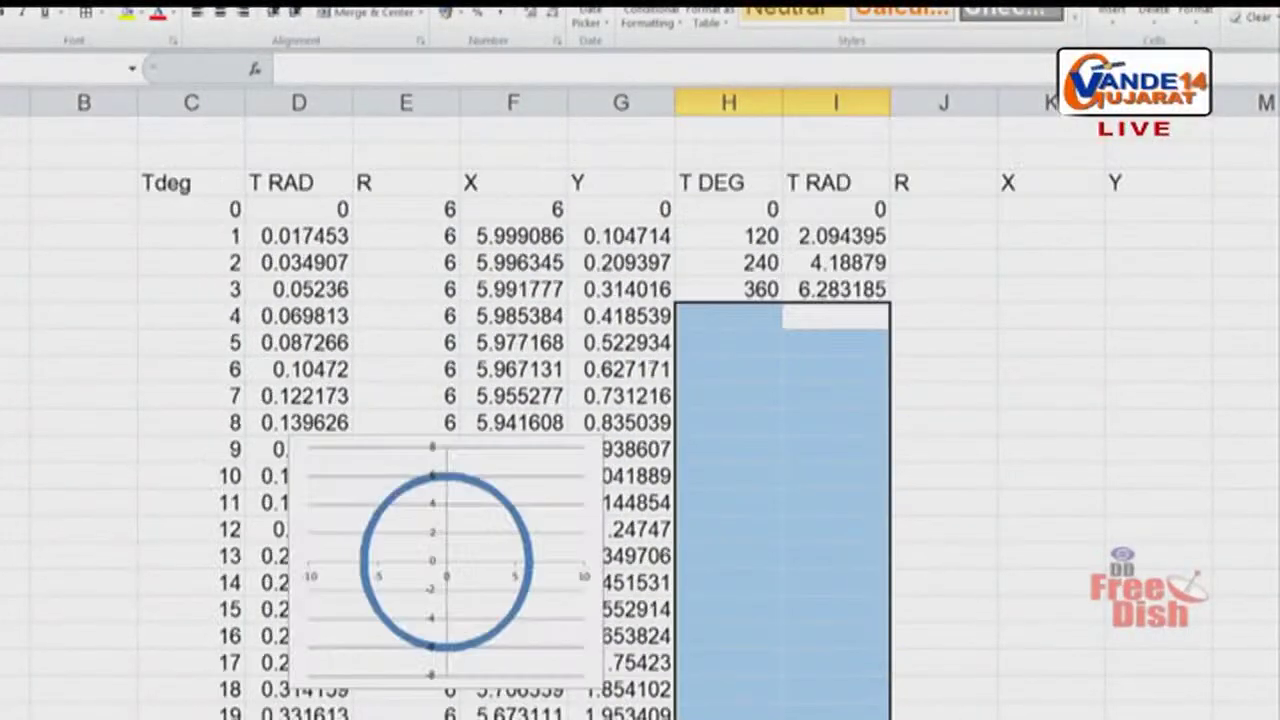
click(1055, 532)
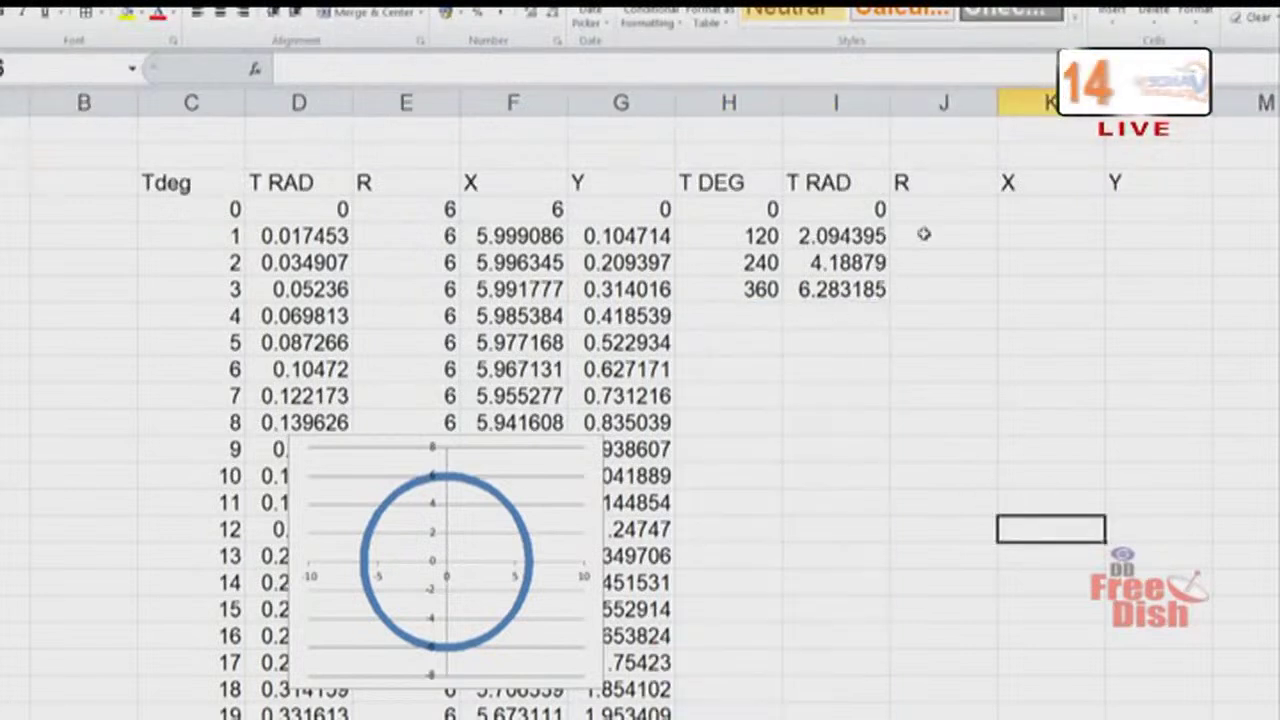
Enter the radius 6 in cell J4 and copy it down to J7.
click(932, 210)
text(6)
key(Return)
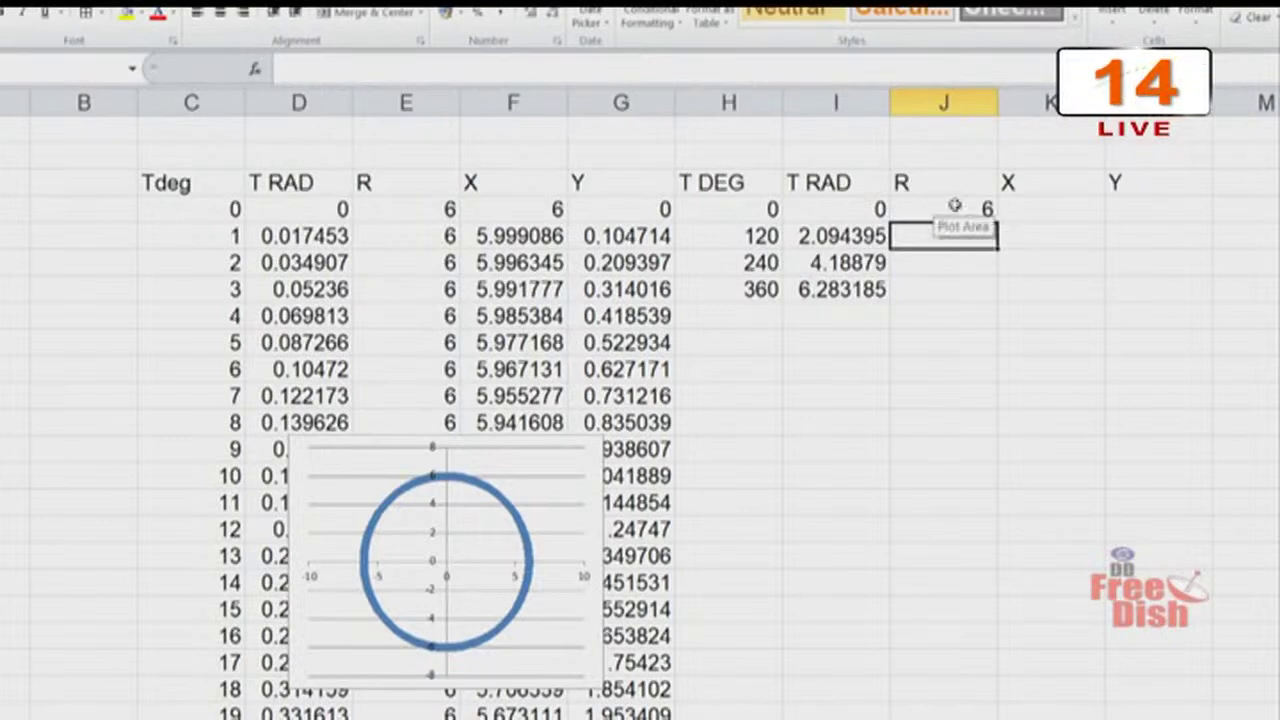
click(963, 208)
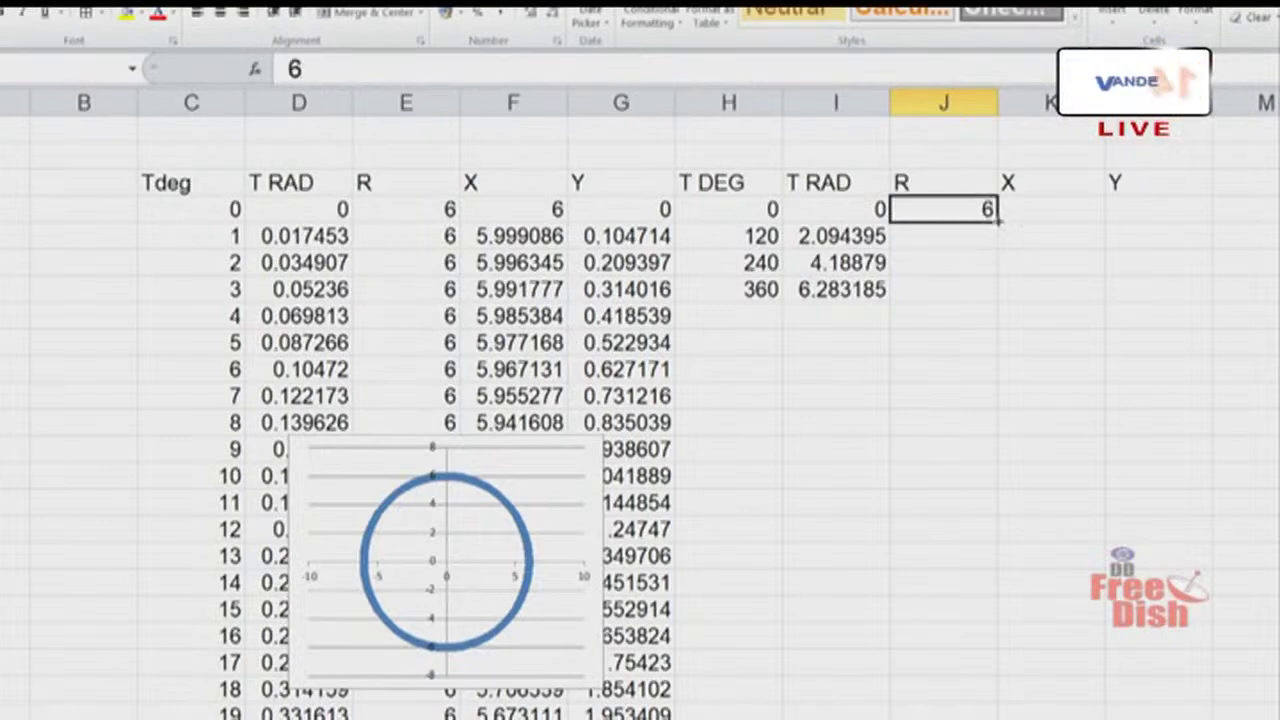
drag(998, 220, 995, 296)
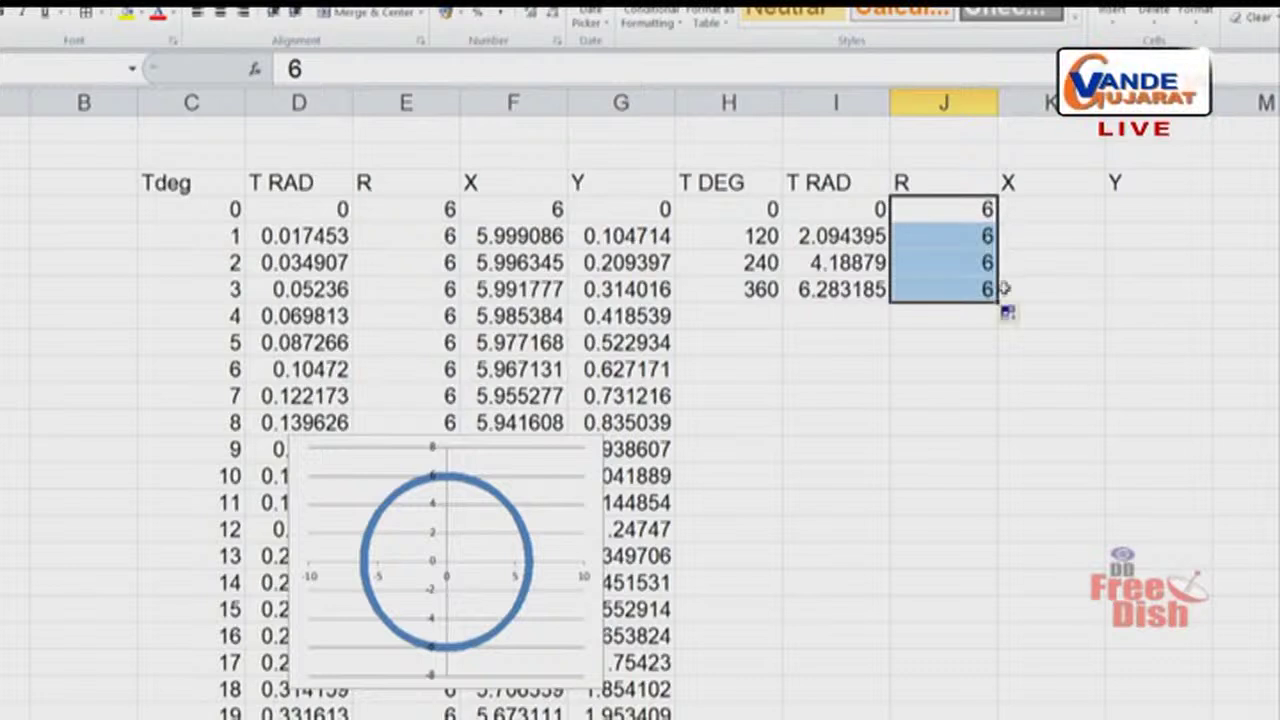
Enter the X coordinate formula =J4*COS(I4) in cell K4.
click(1054, 210)
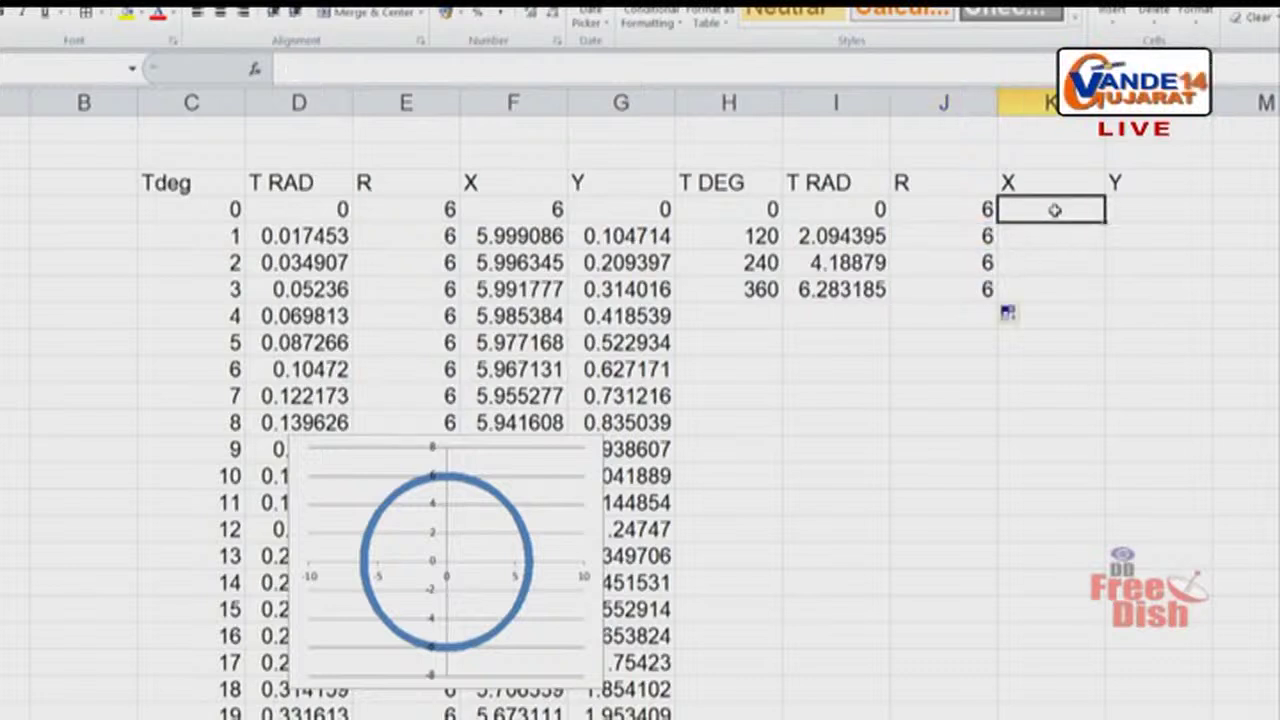
text(=)
click(942, 207)
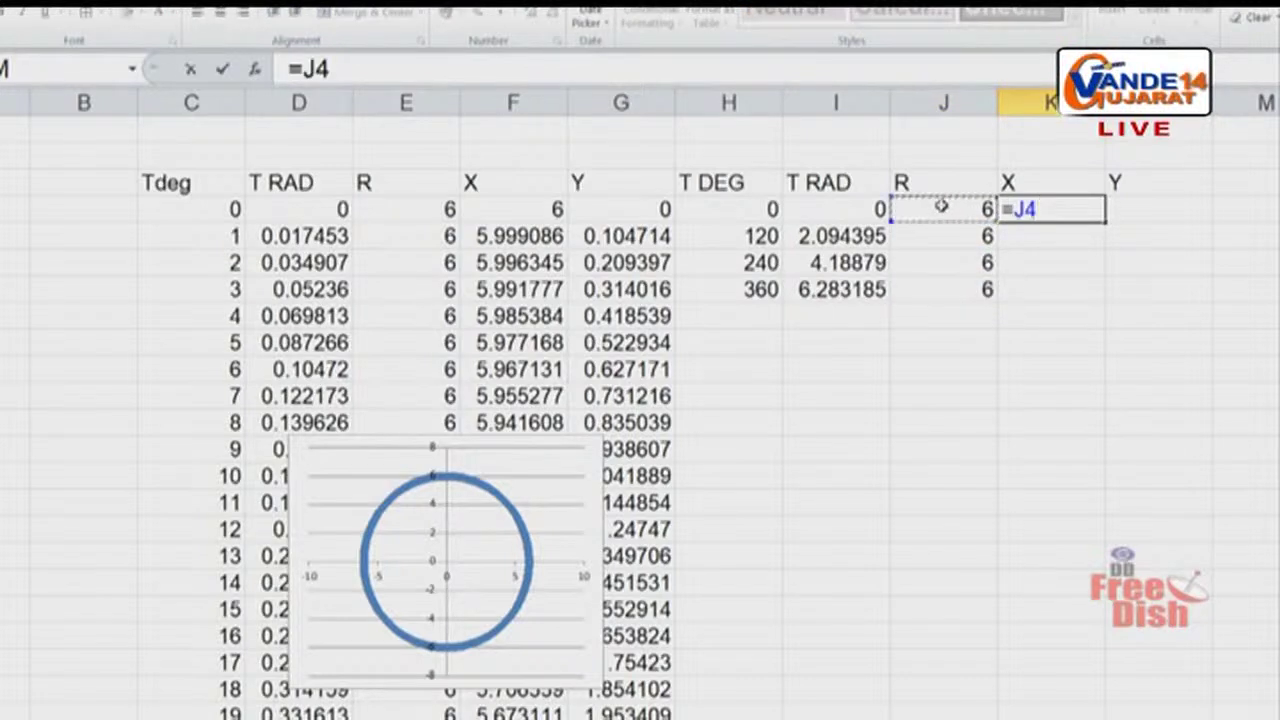
text(*)
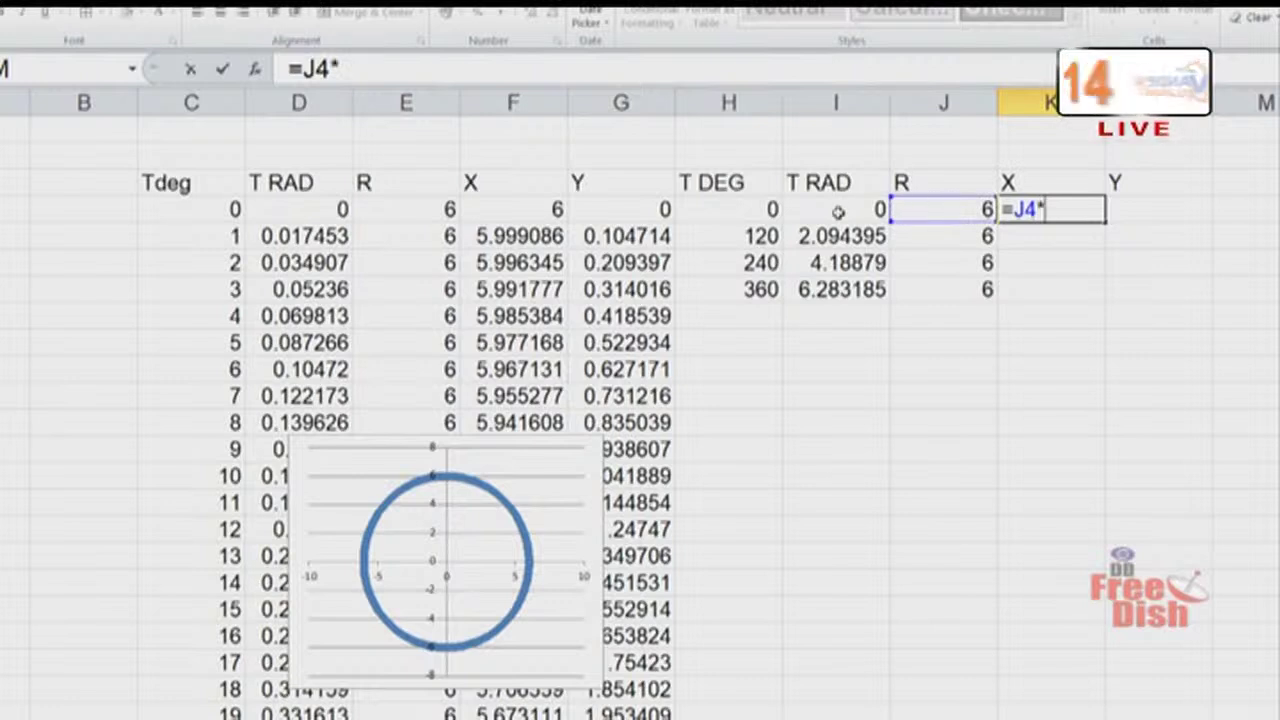
text(COS()
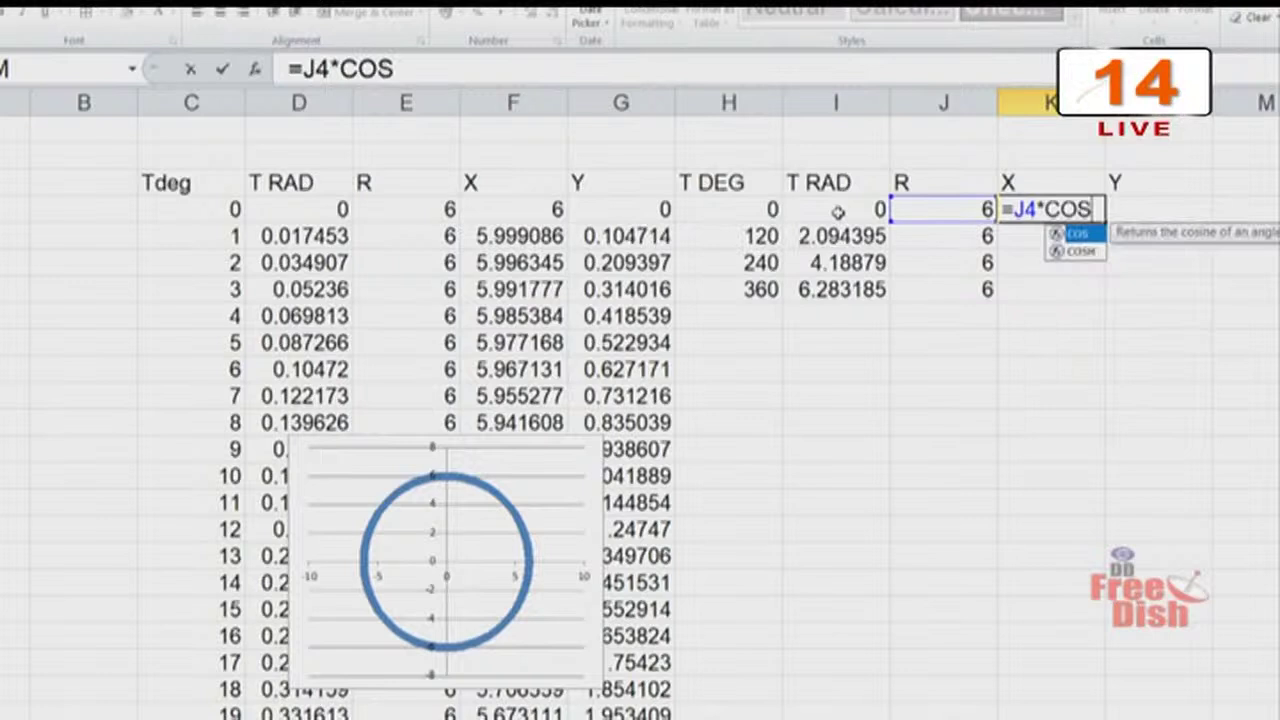
click(819, 213)
text())
key(Return)
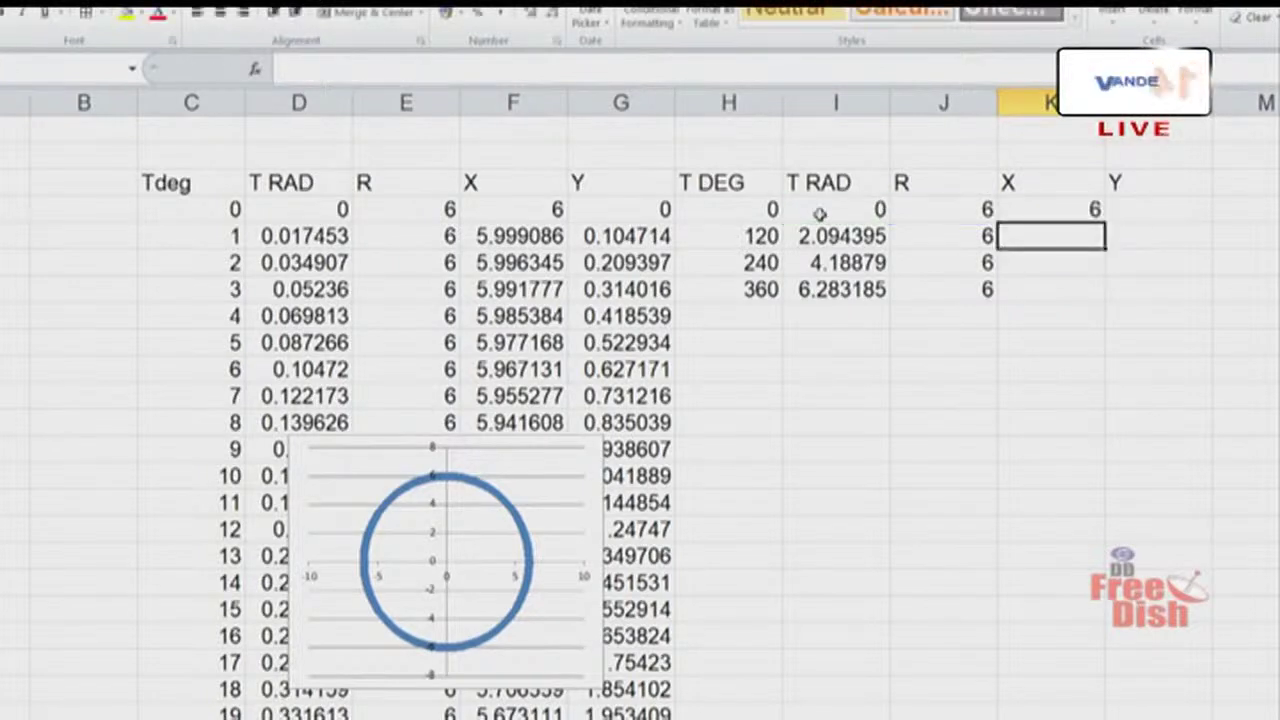
text(=)
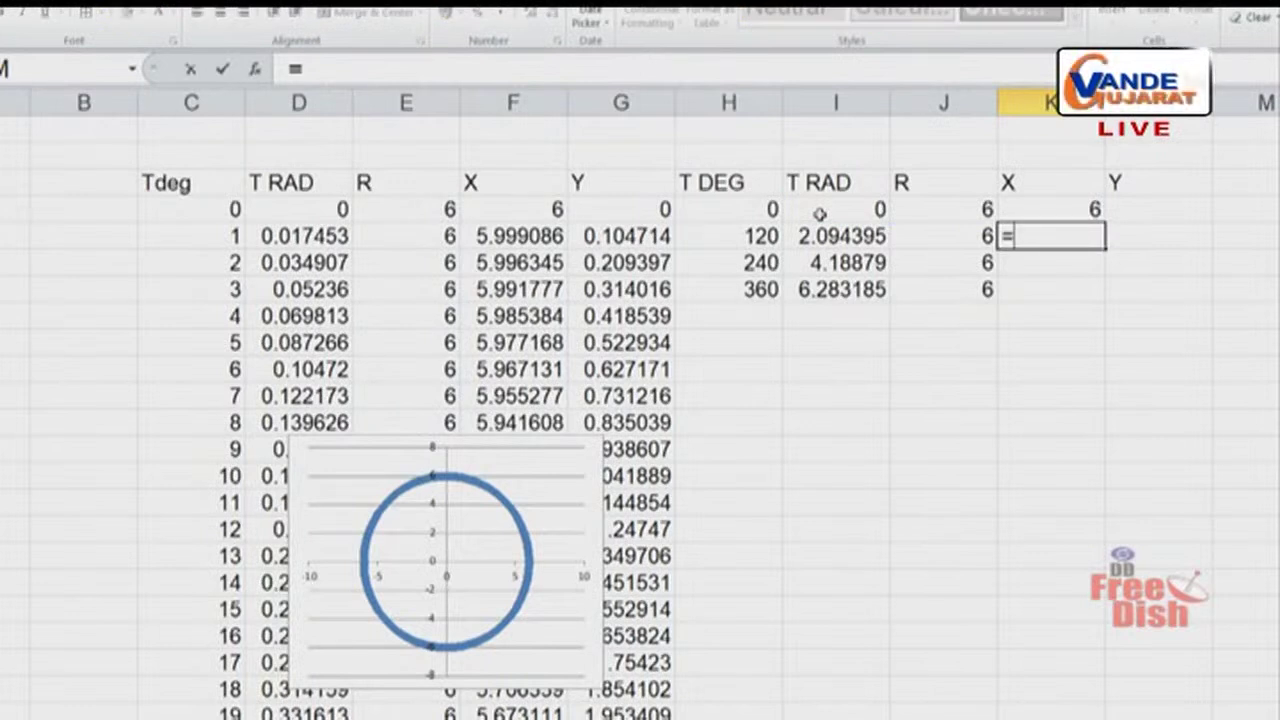
key(BackSpace)
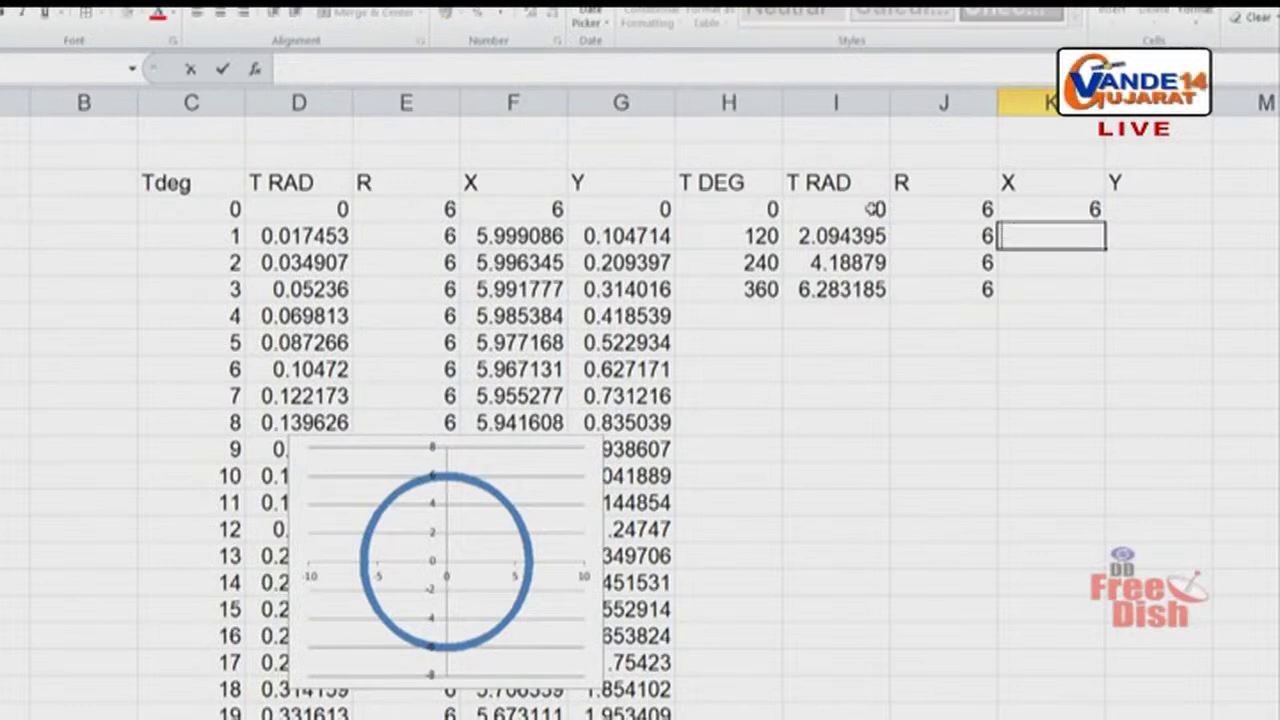
Enter the Y coordinate formula =J4*SIN(I4) in cell L4.
click(1154, 207)
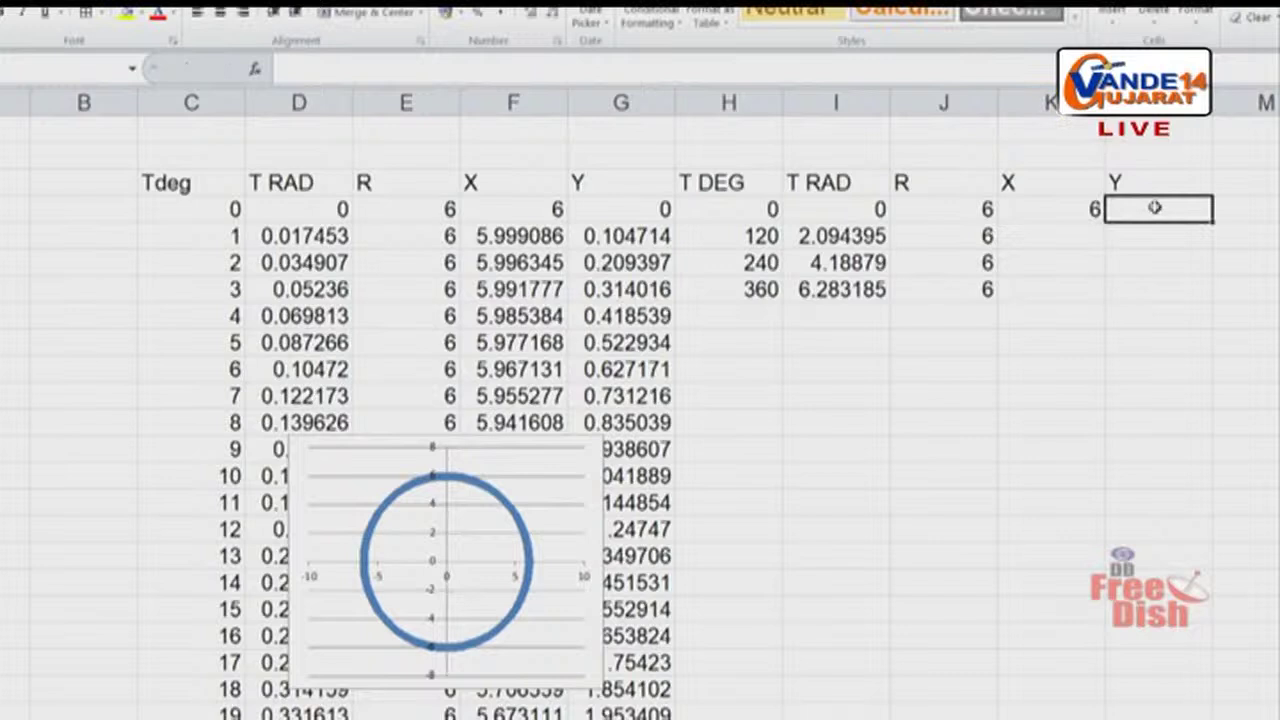
text(=)
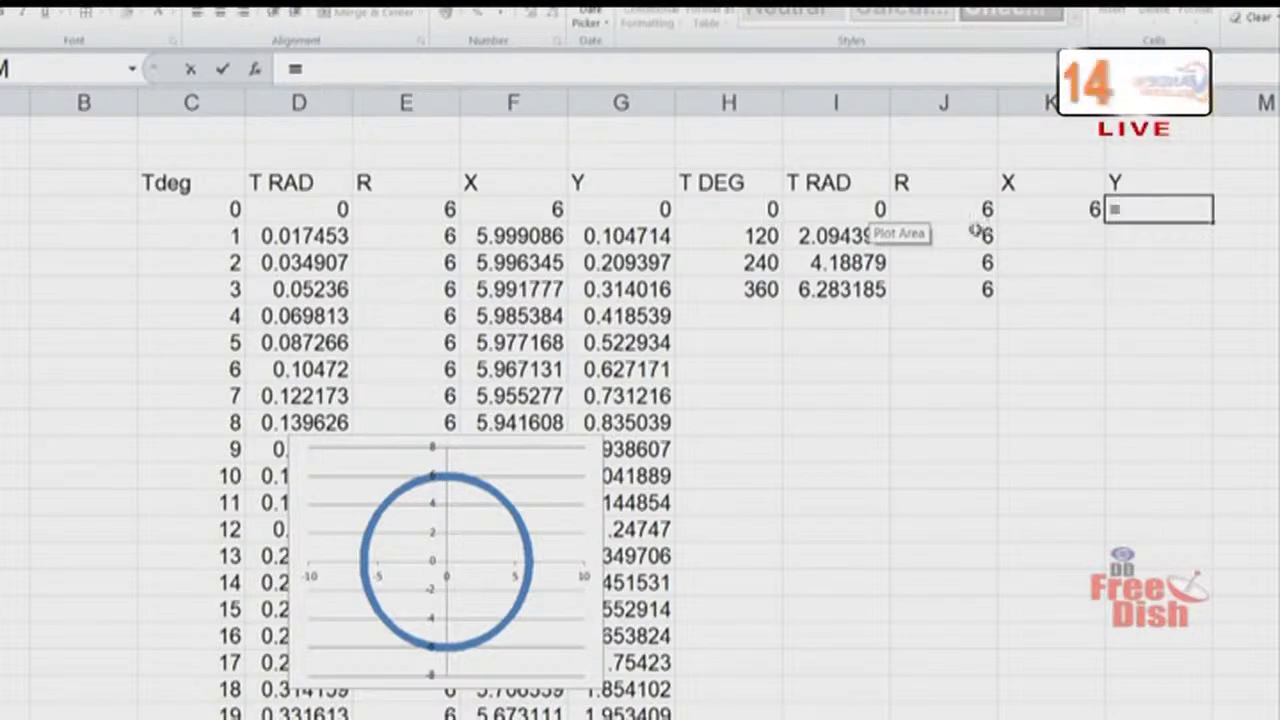
click(938, 210)
text(*SIN)
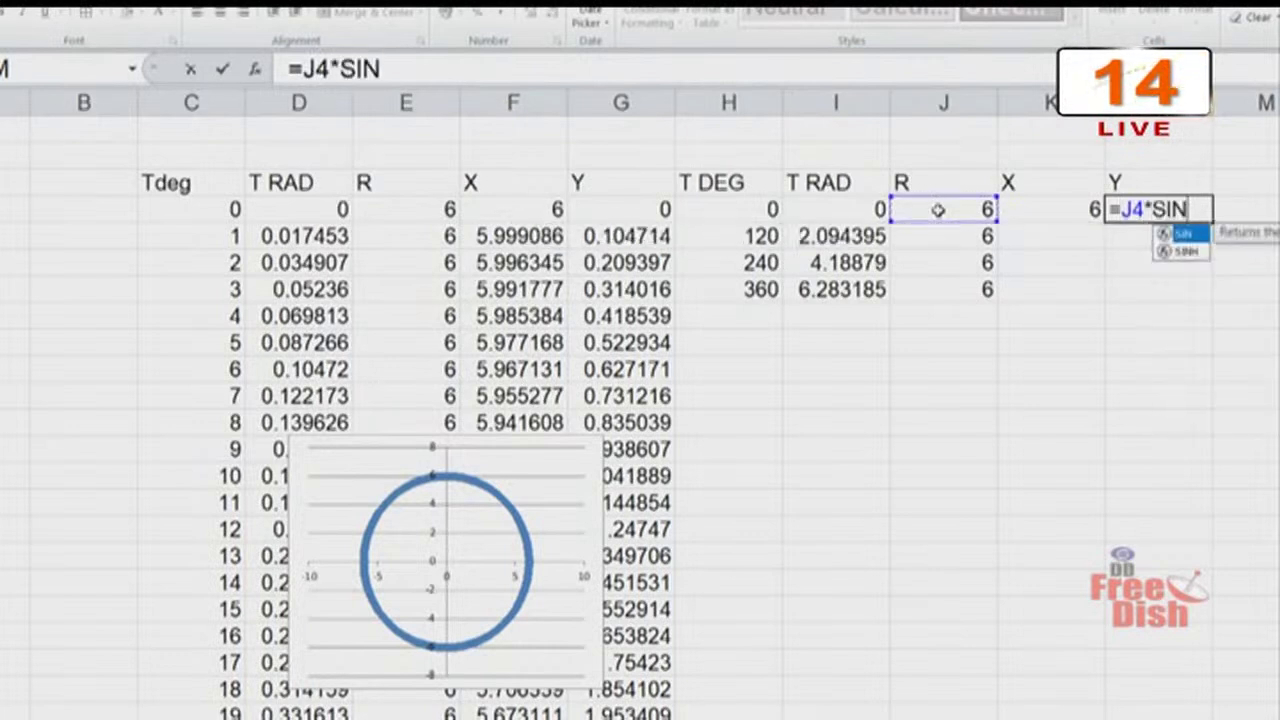
text(()
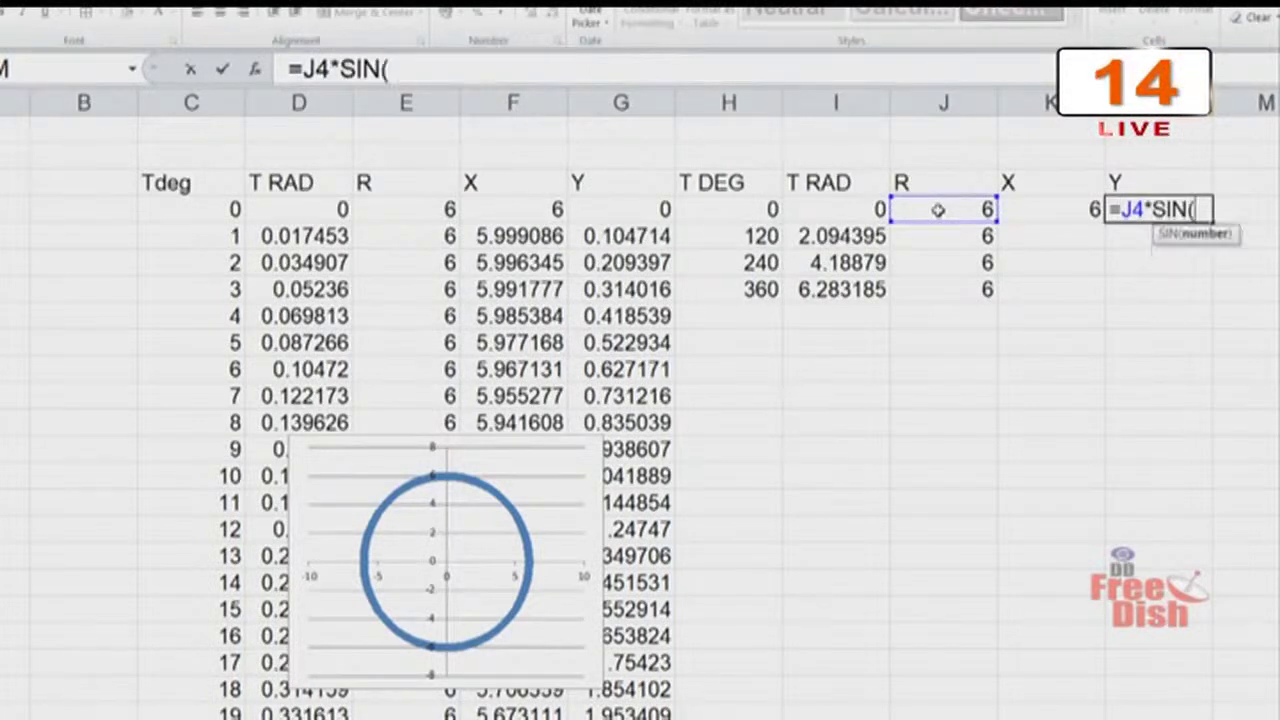
click(820, 215)
text())
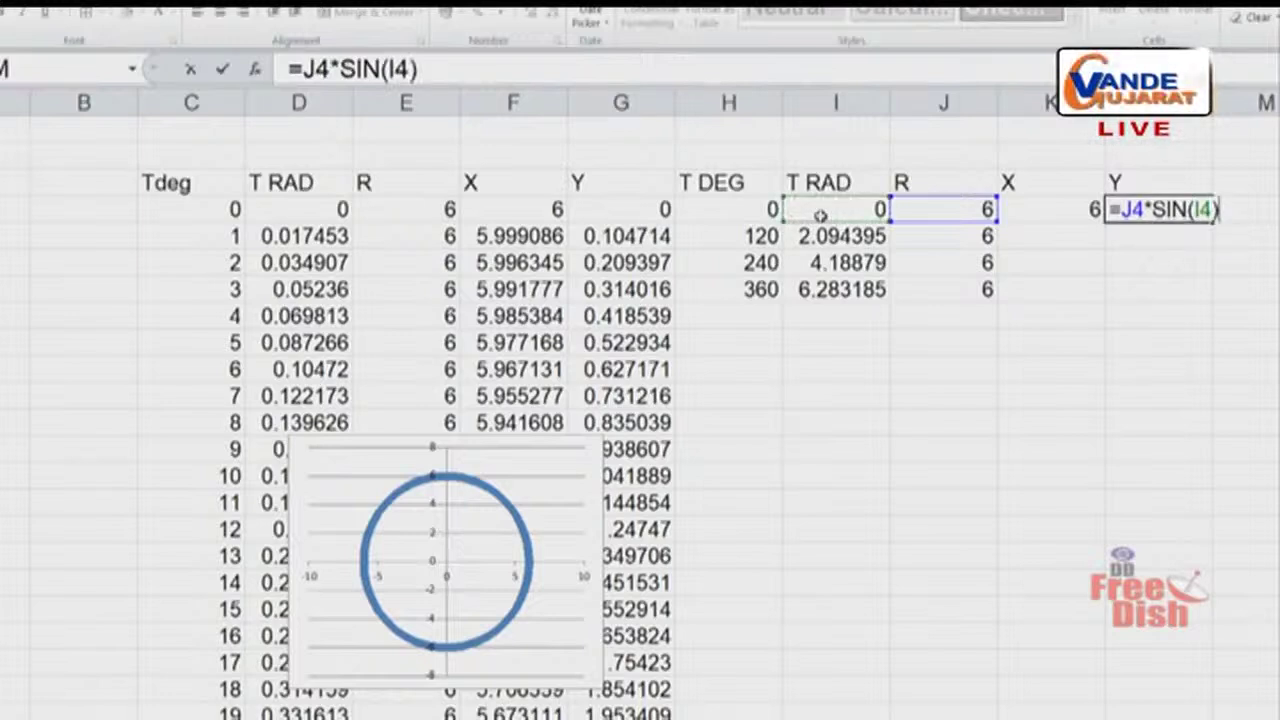
key(Return)
Fill the X and Y formulas from K4:L4 down their columns and clear the surplus cells below row 7.
drag(1074, 202, 1126, 204)
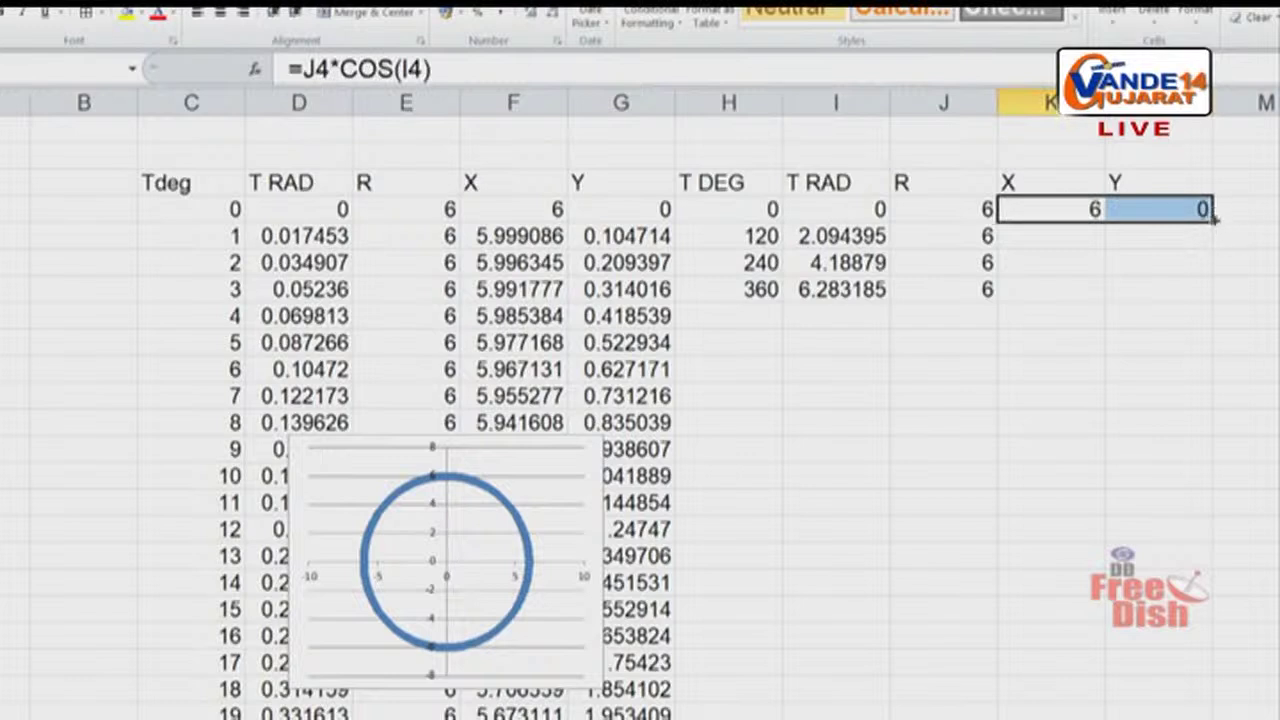
drag(1213, 222, 1212, 712)
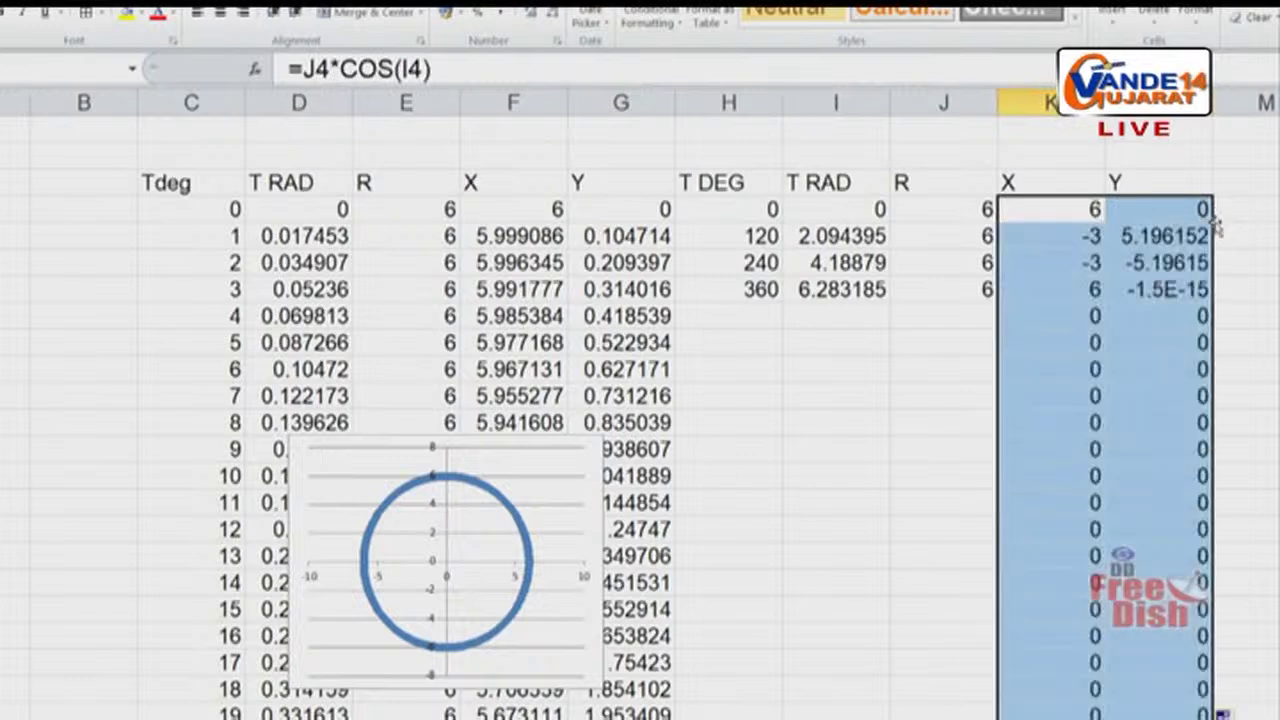
click(1160, 315)
drag(1029, 320, 1212, 716)
key(Delete)
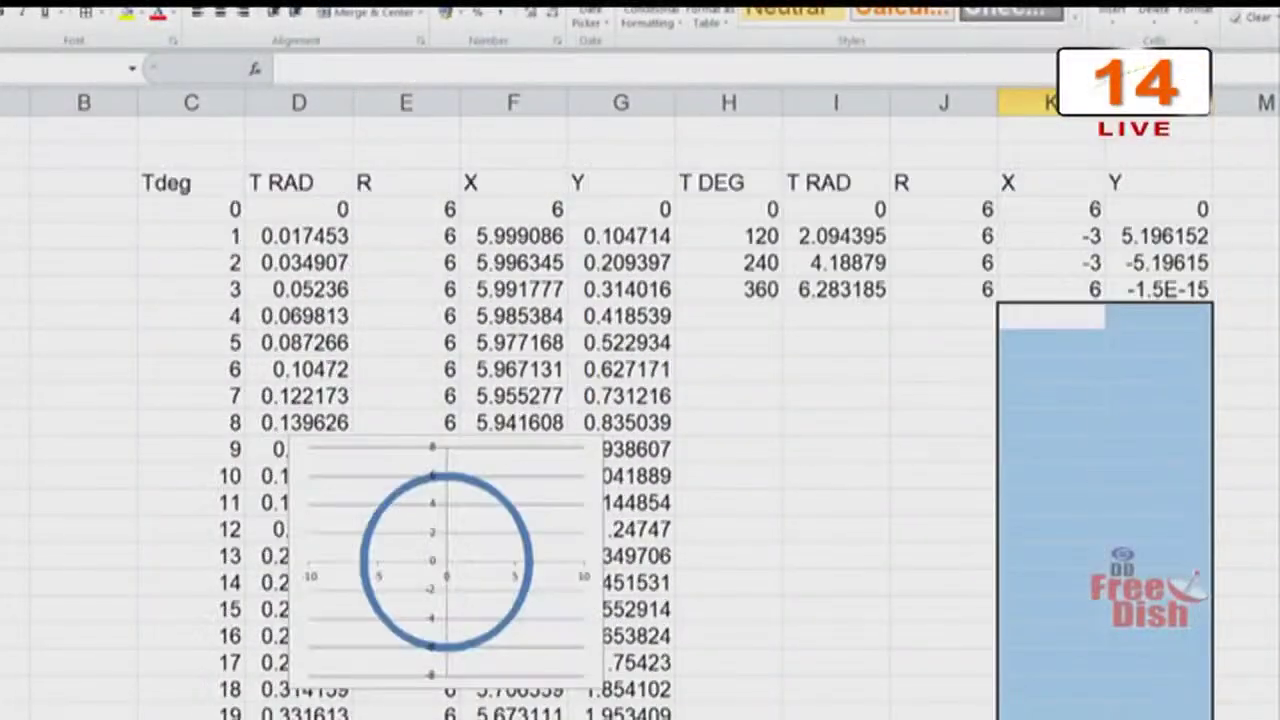
click(1249, 631)
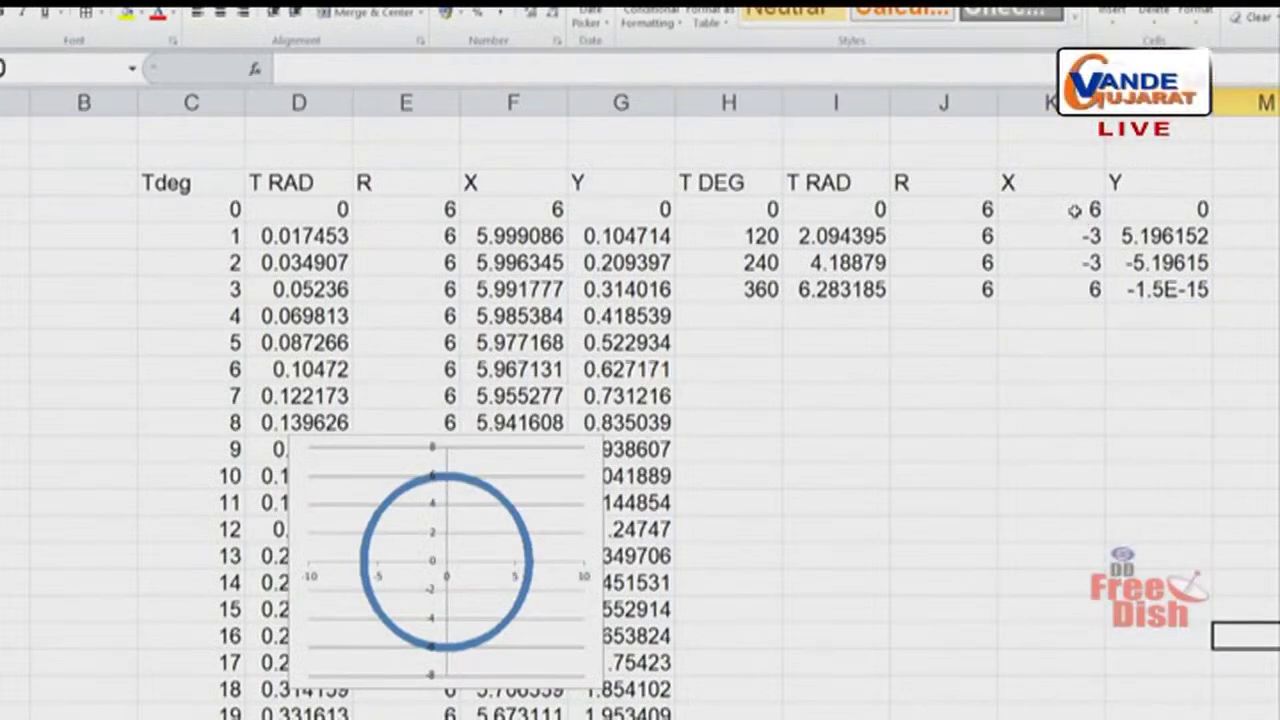
Add a second data series to the circle chart with X values from K4:K7 and Y values from L4:L7.
drag(1055, 210, 1155, 289)
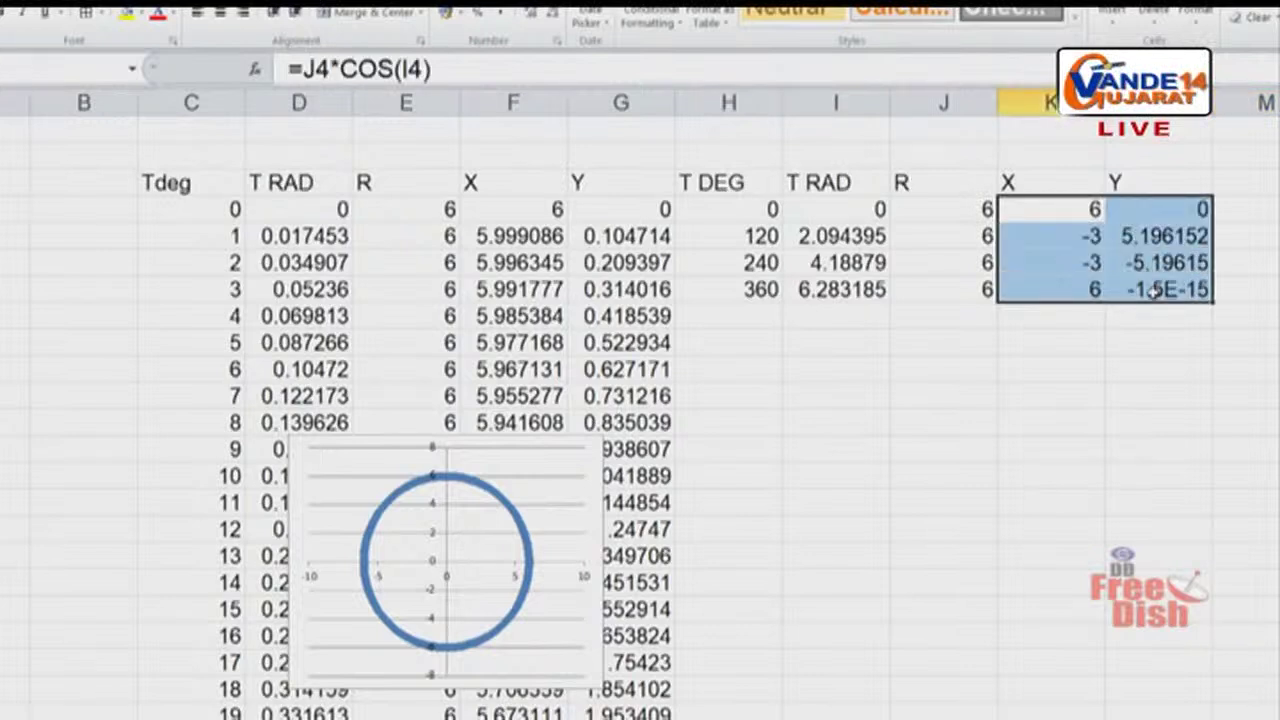
click(342, 487)
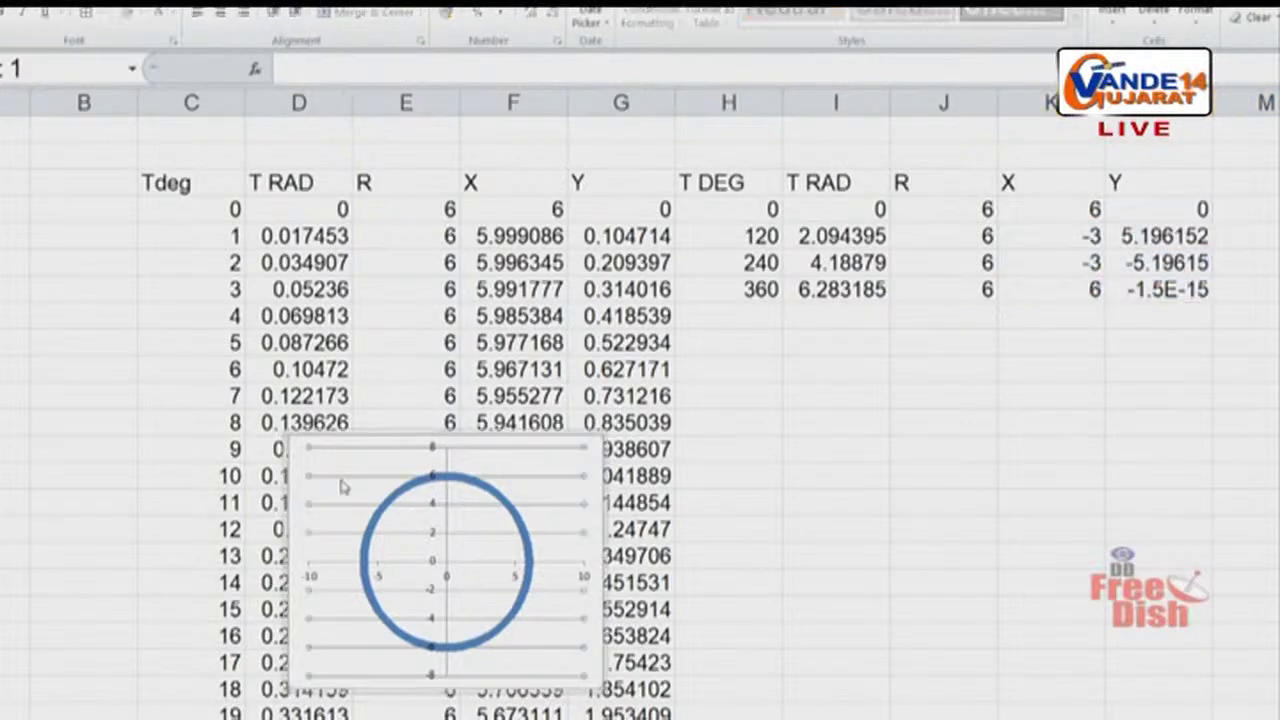
right_click(342, 487)
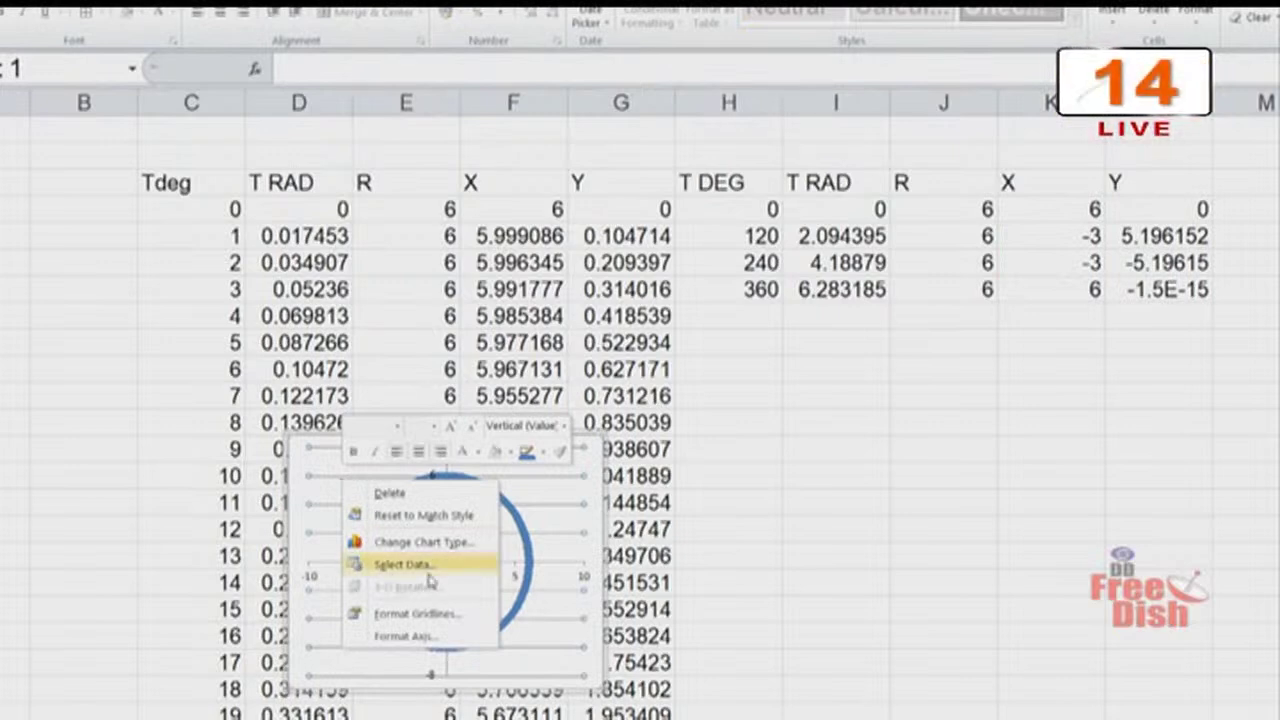
click(430, 578)
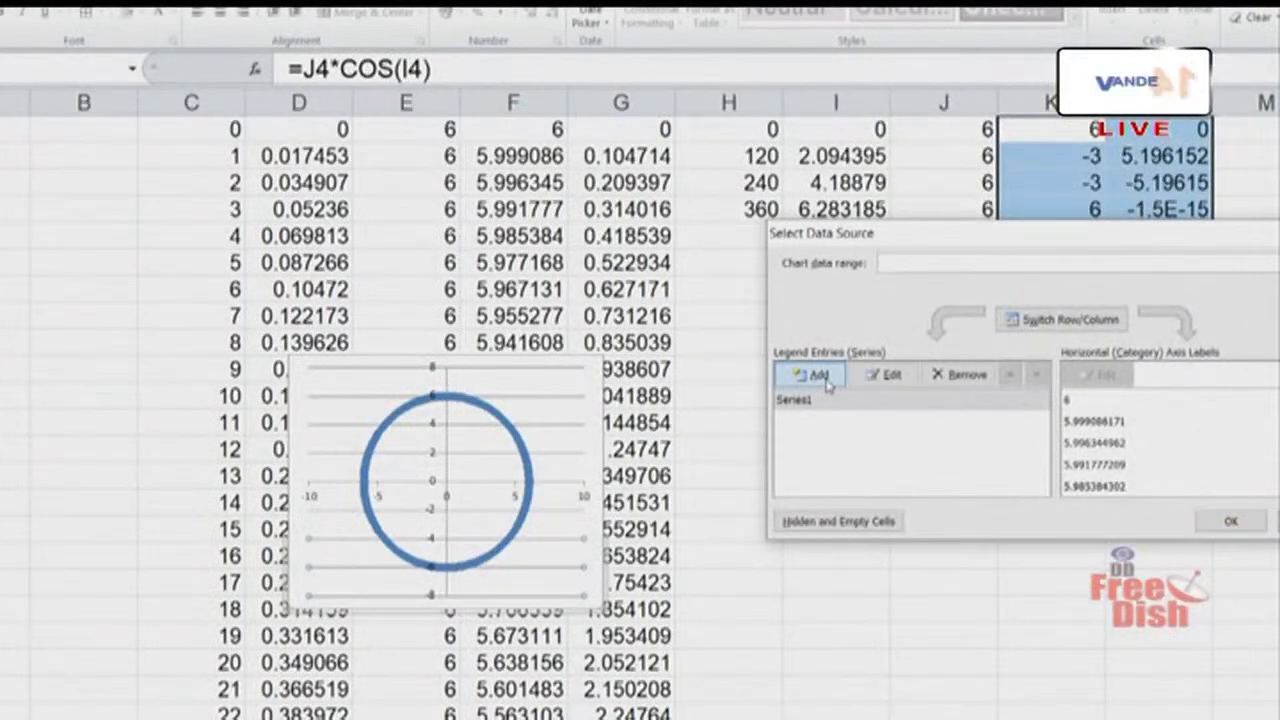
click(818, 376)
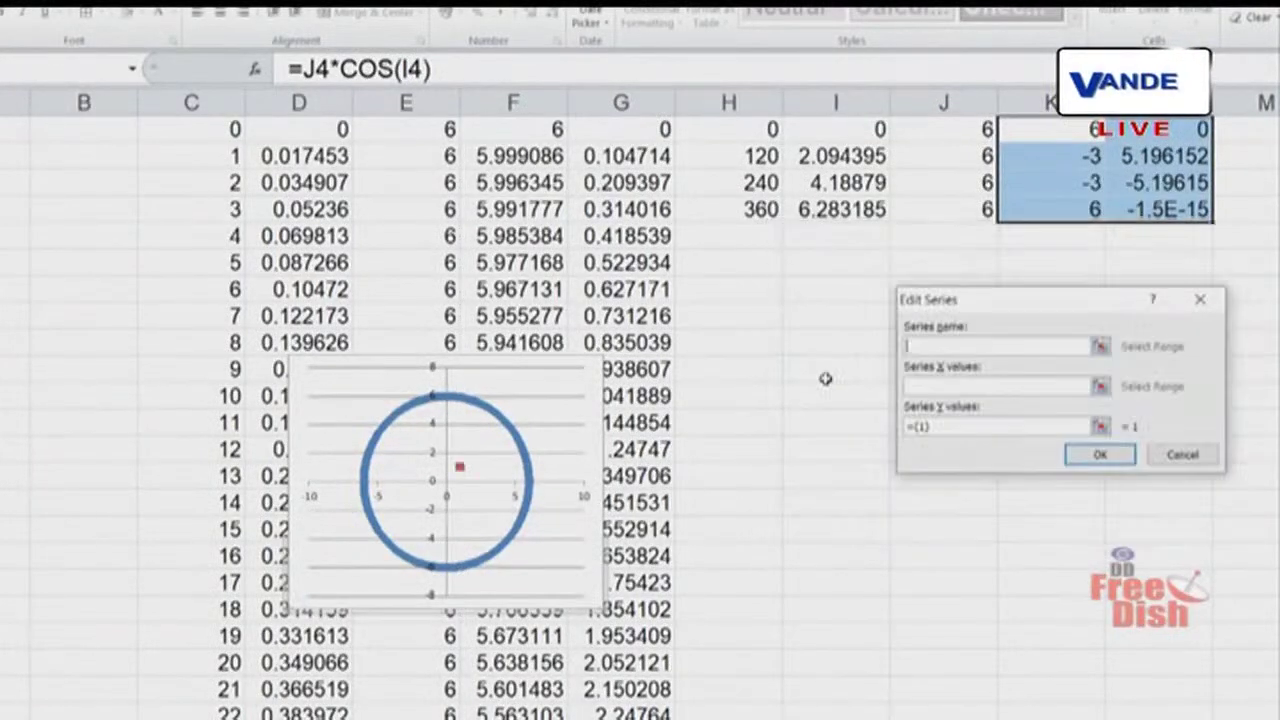
click(1100, 387)
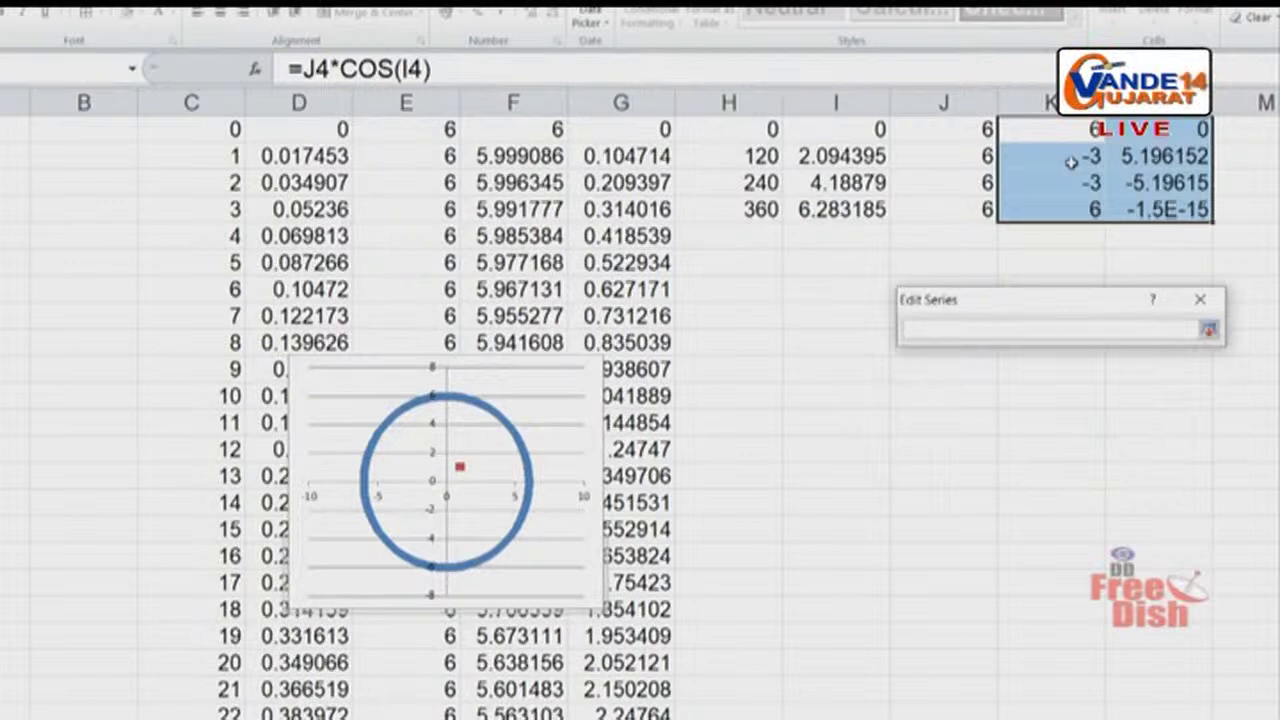
drag(1047, 124, 1047, 205)
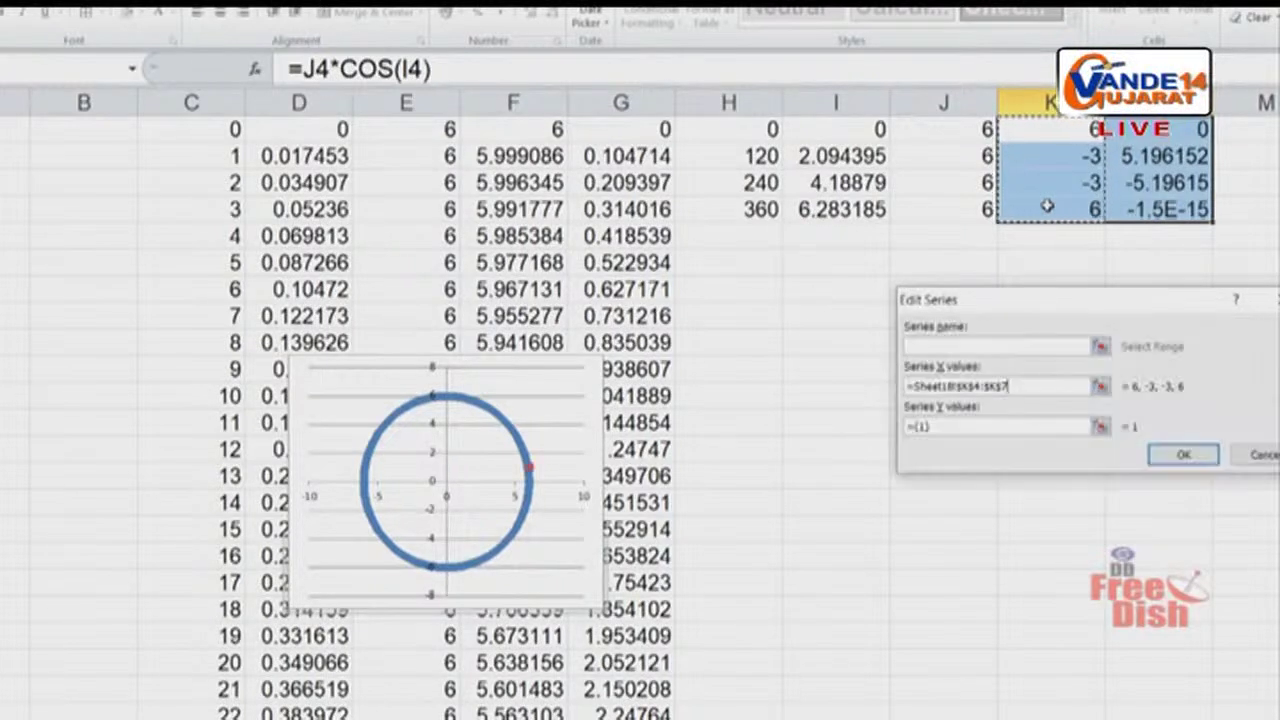
click(1100, 426)
drag(1160, 130, 1159, 202)
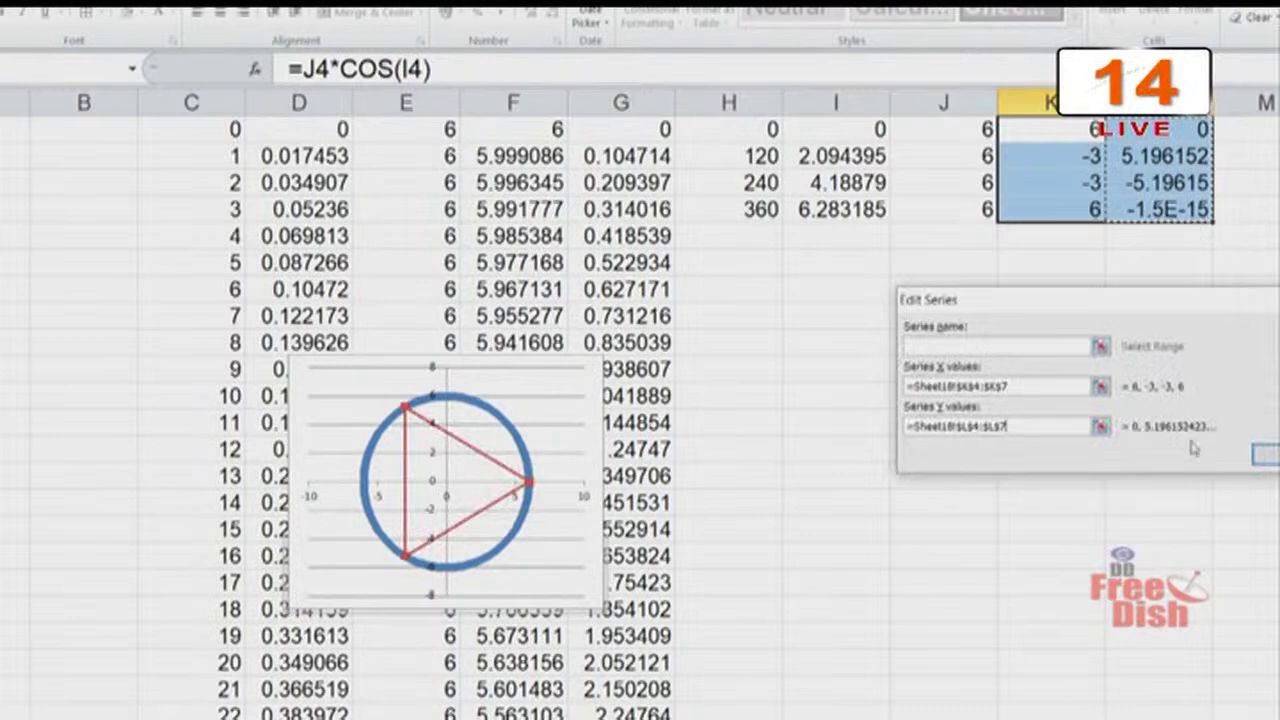
Name the new series Triangle and apply the chart's data source changes.
click(928, 344)
text(t)
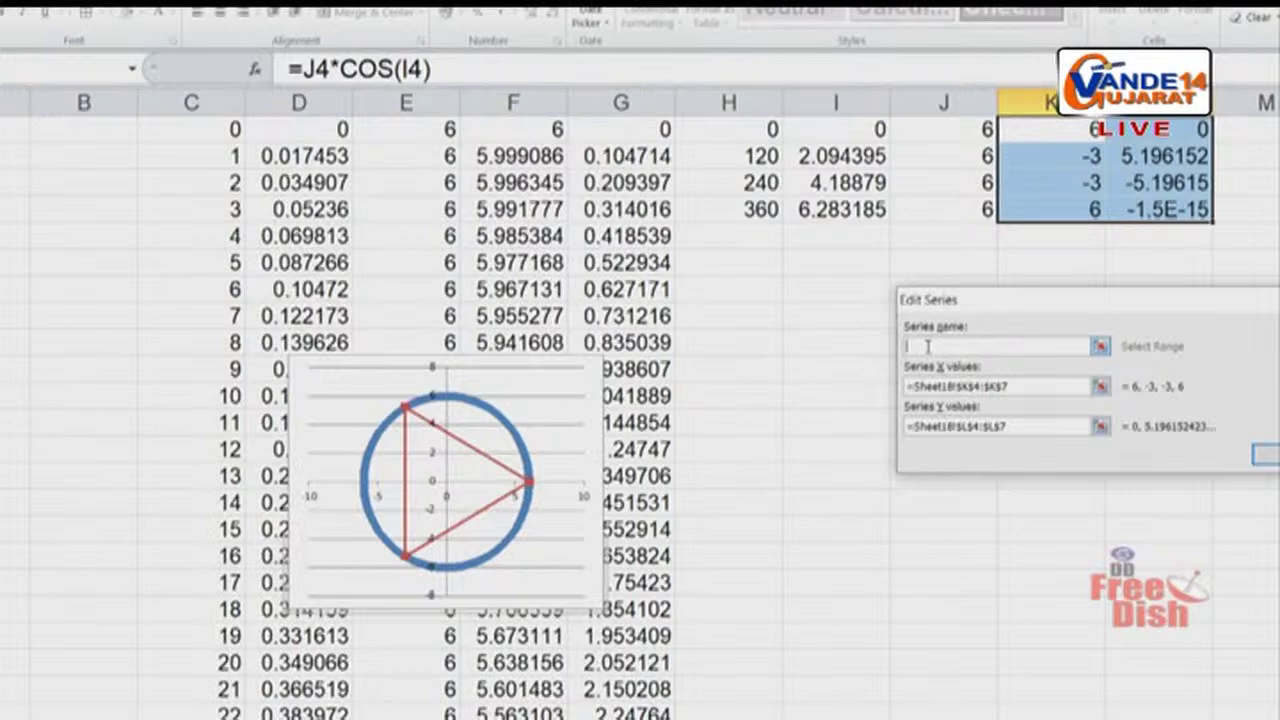
text(ria)
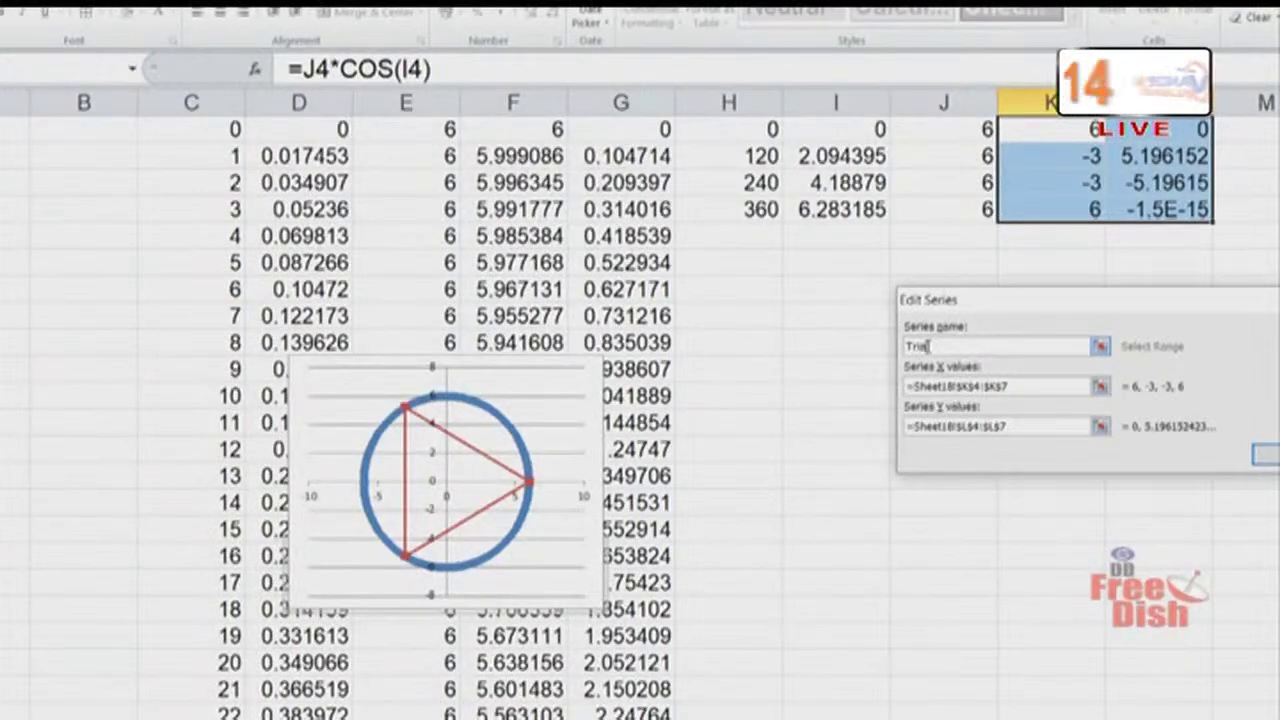
key(Return)
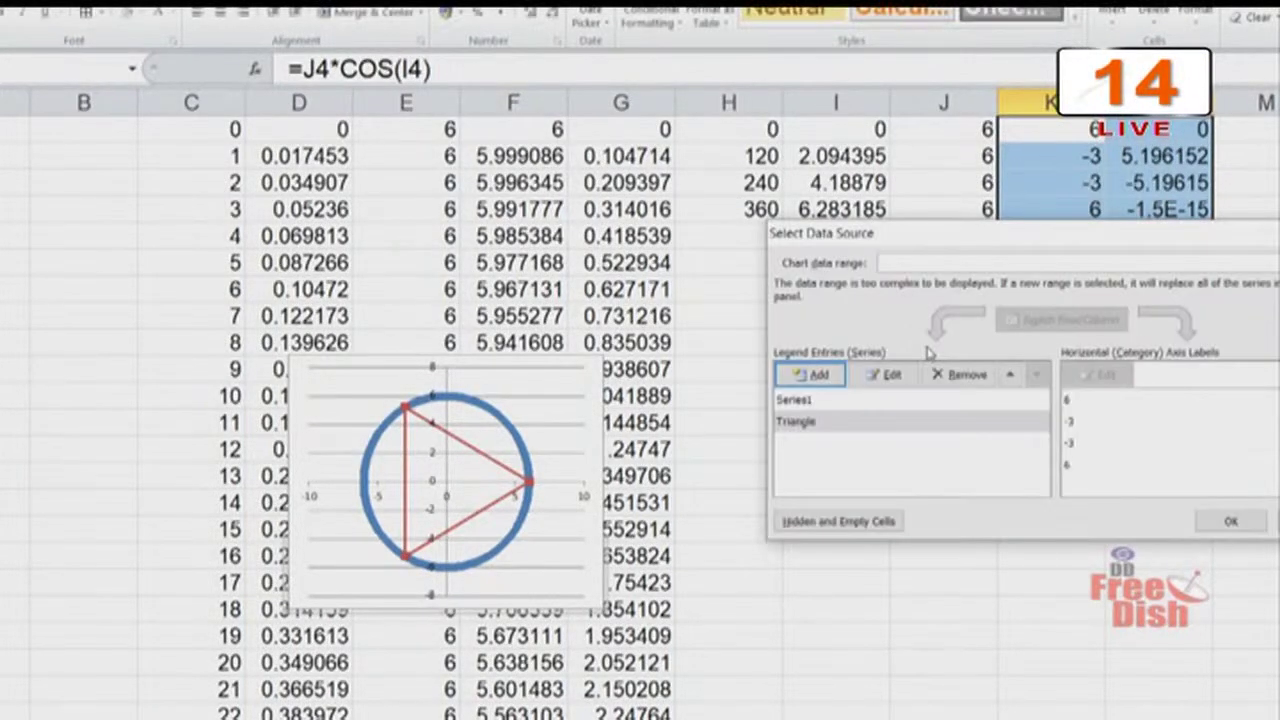
click(1230, 521)
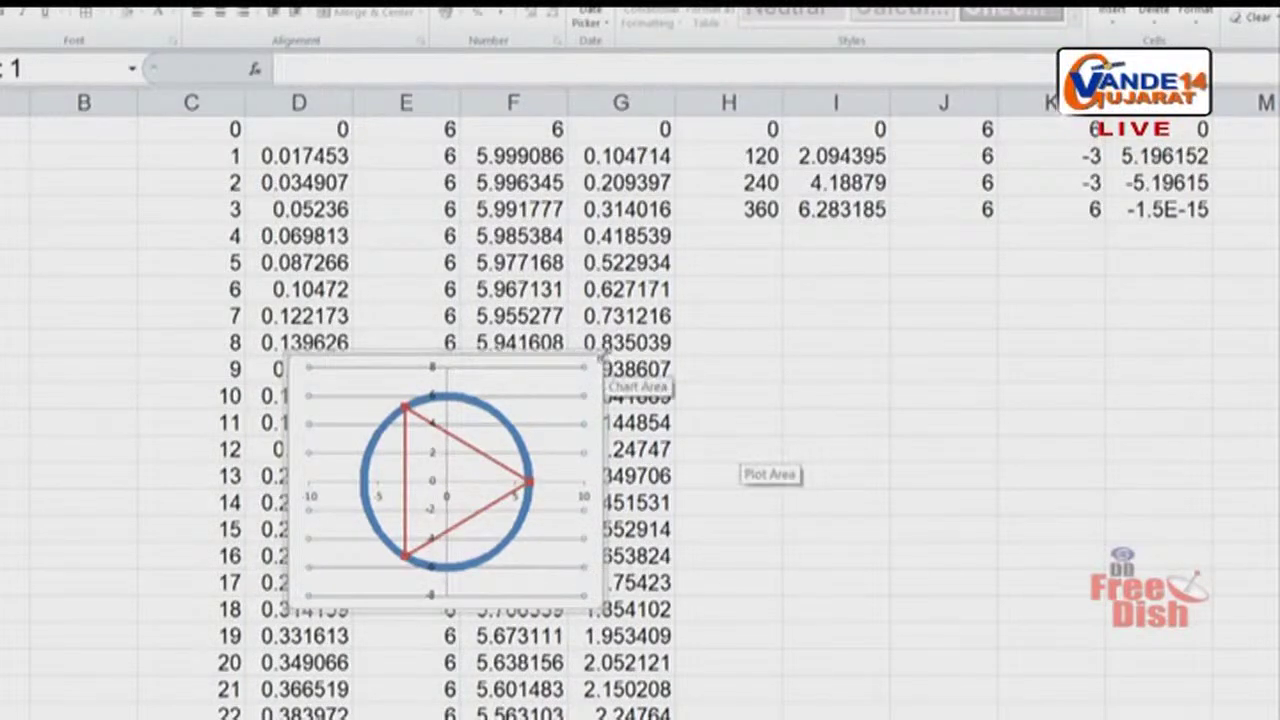
Enlarge the chart and reposition it over columns B to F.
drag(600, 360, 714, 151)
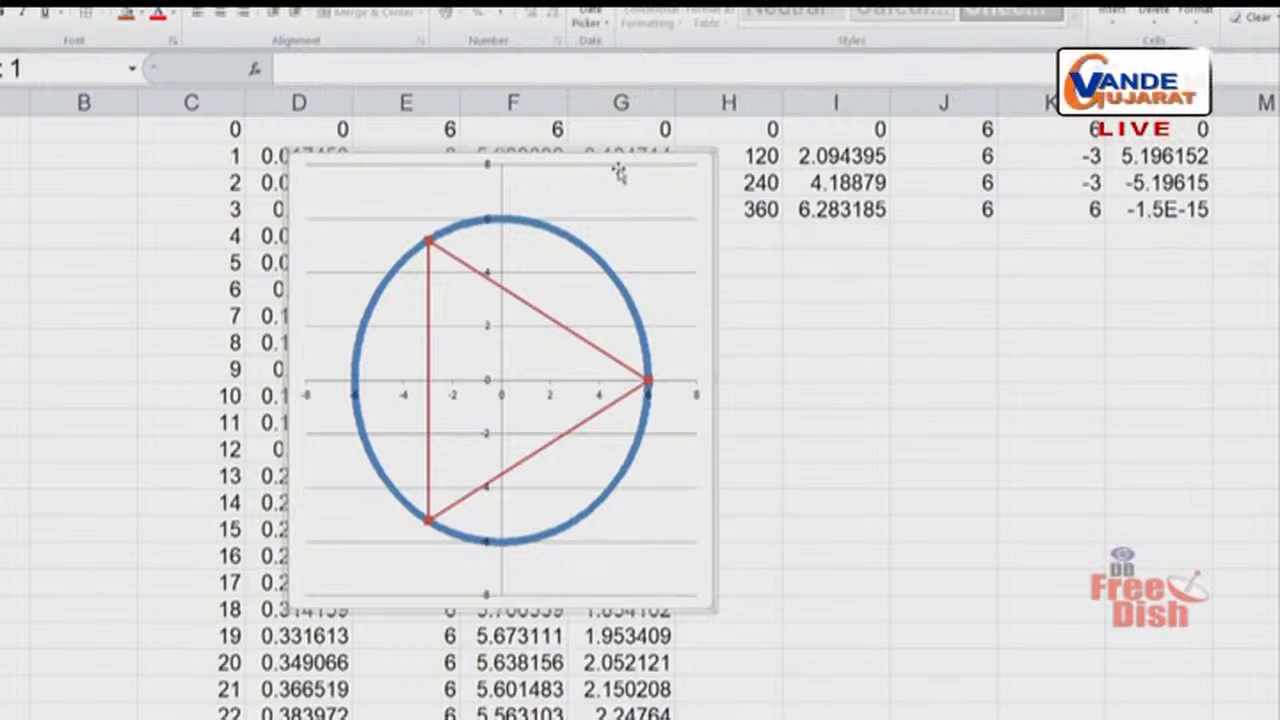
drag(616, 158, 452, 195)
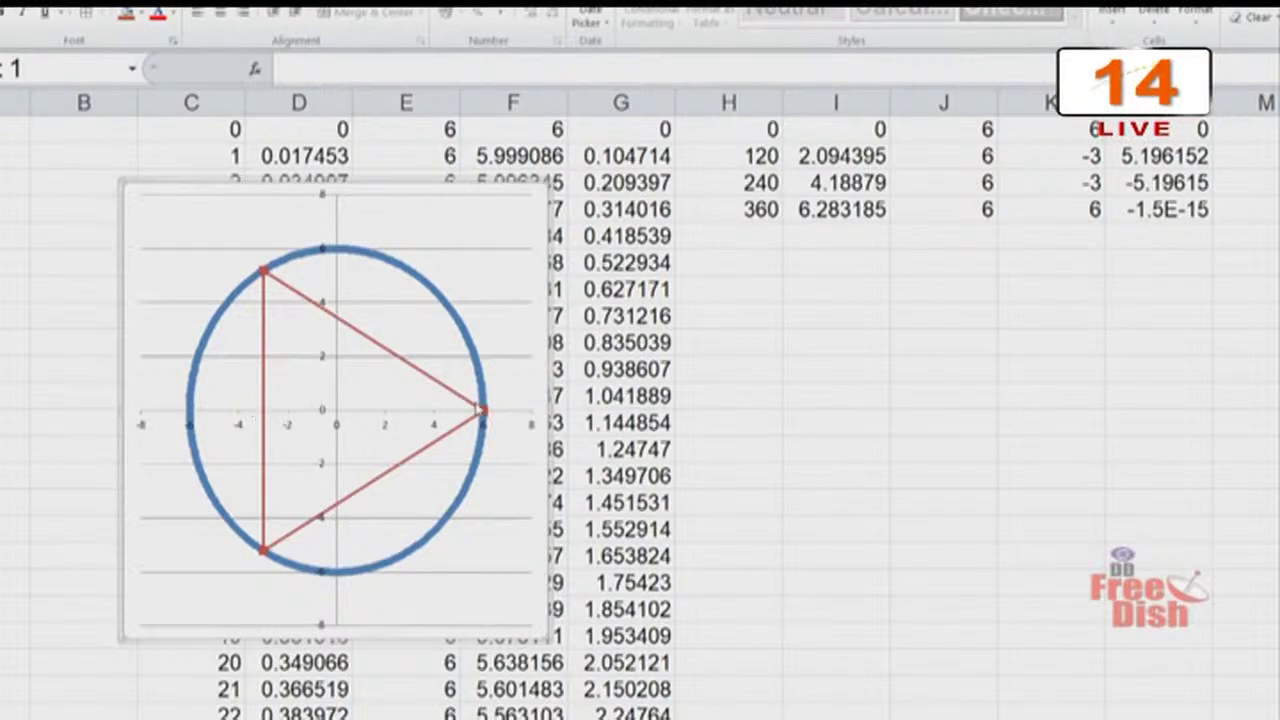
mouse_move(480, 411)
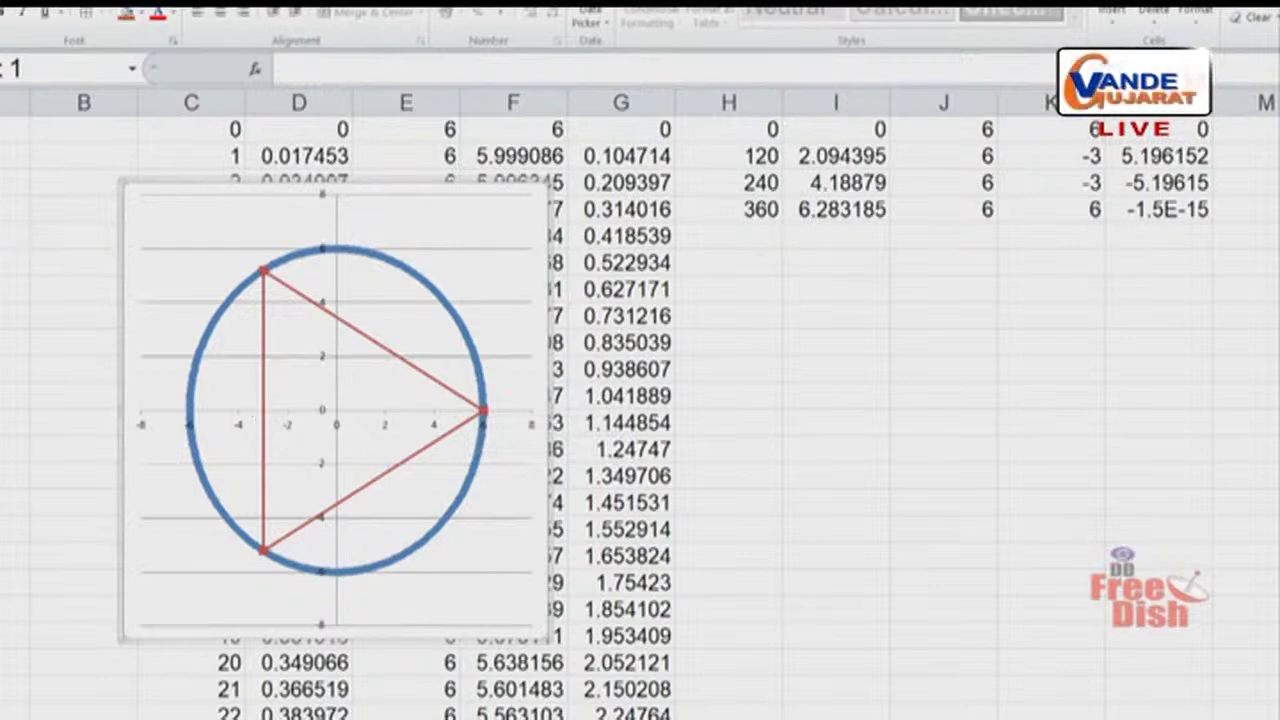
Label the triangle's vertices A, B, C and A in cells M4 to M7 beside their coordinates.
scroll(640, 400, right, 3)
scroll(640, 400, right, 1)
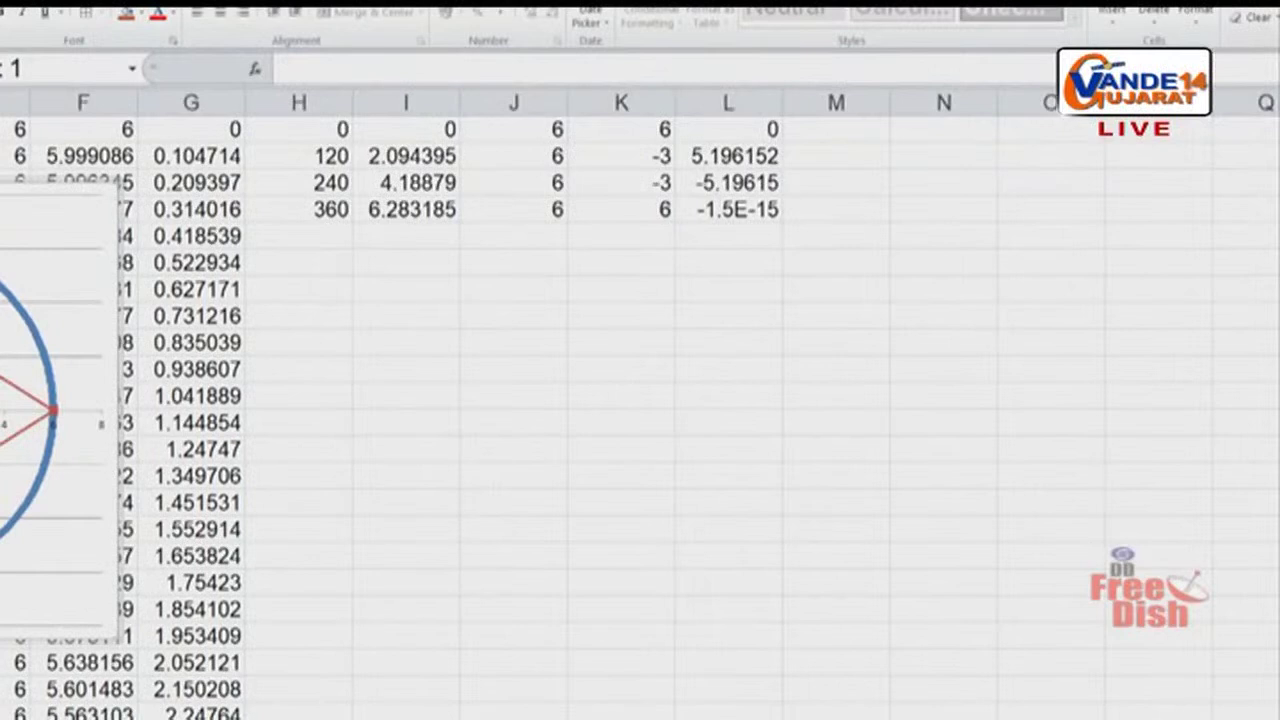
scroll(640, 400, up, 1)
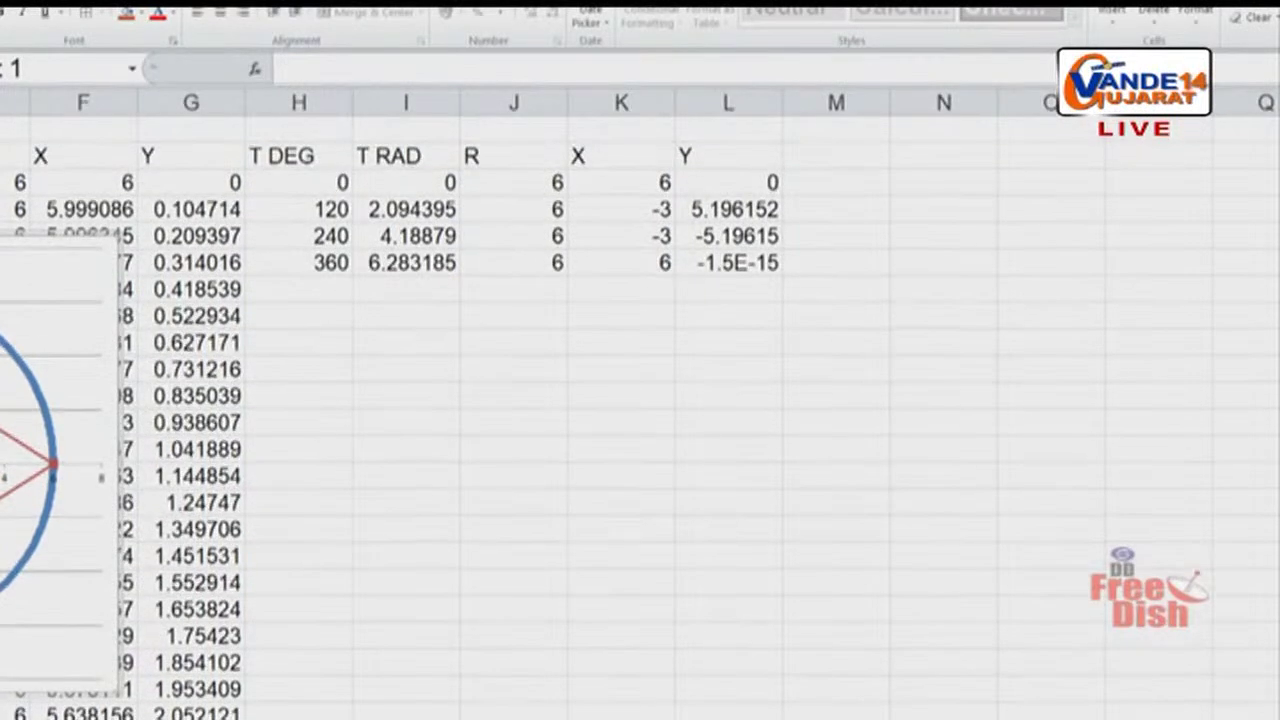
click(845, 210)
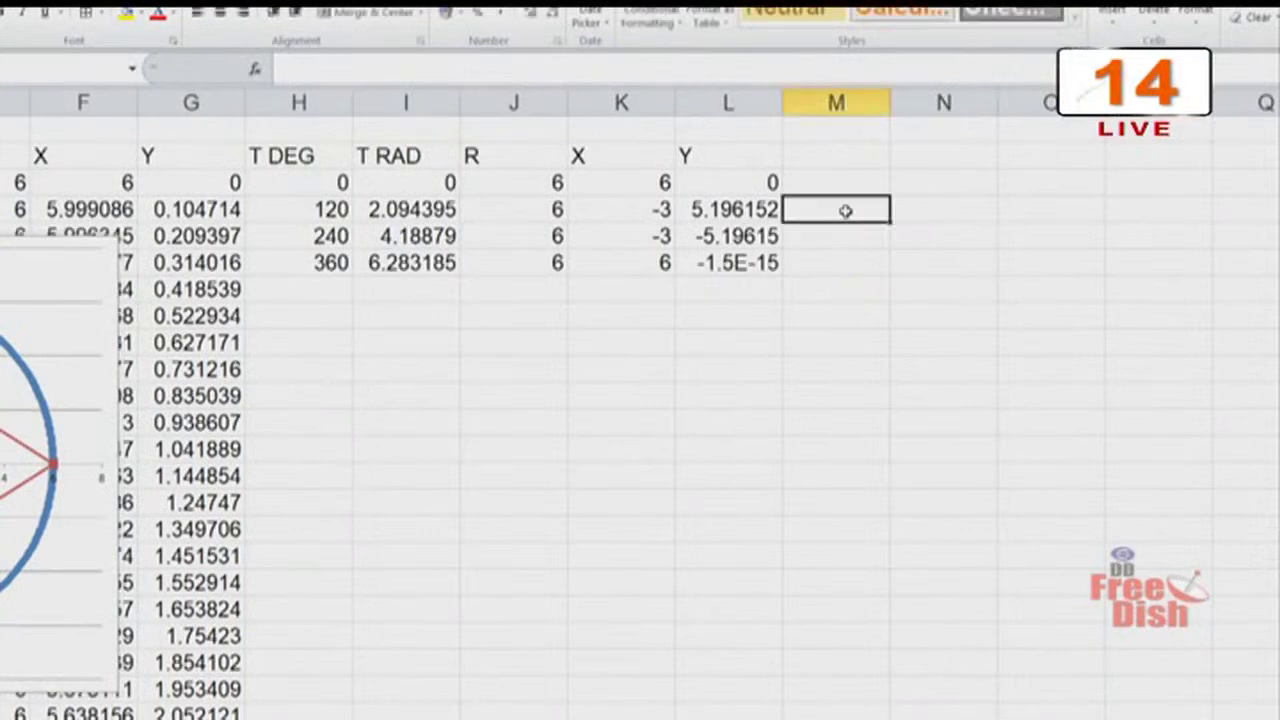
key(Up)
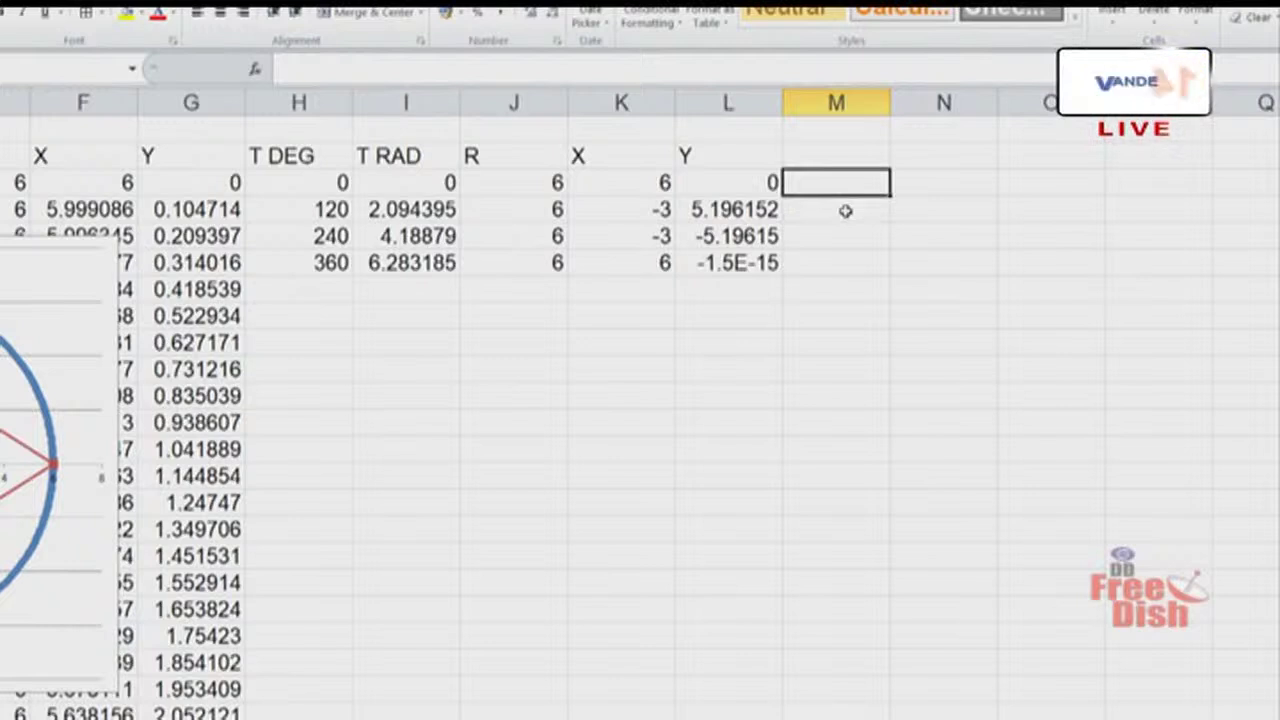
text(A)
key(Return)
text(B)
key(Return)
text(C)
key(Return)
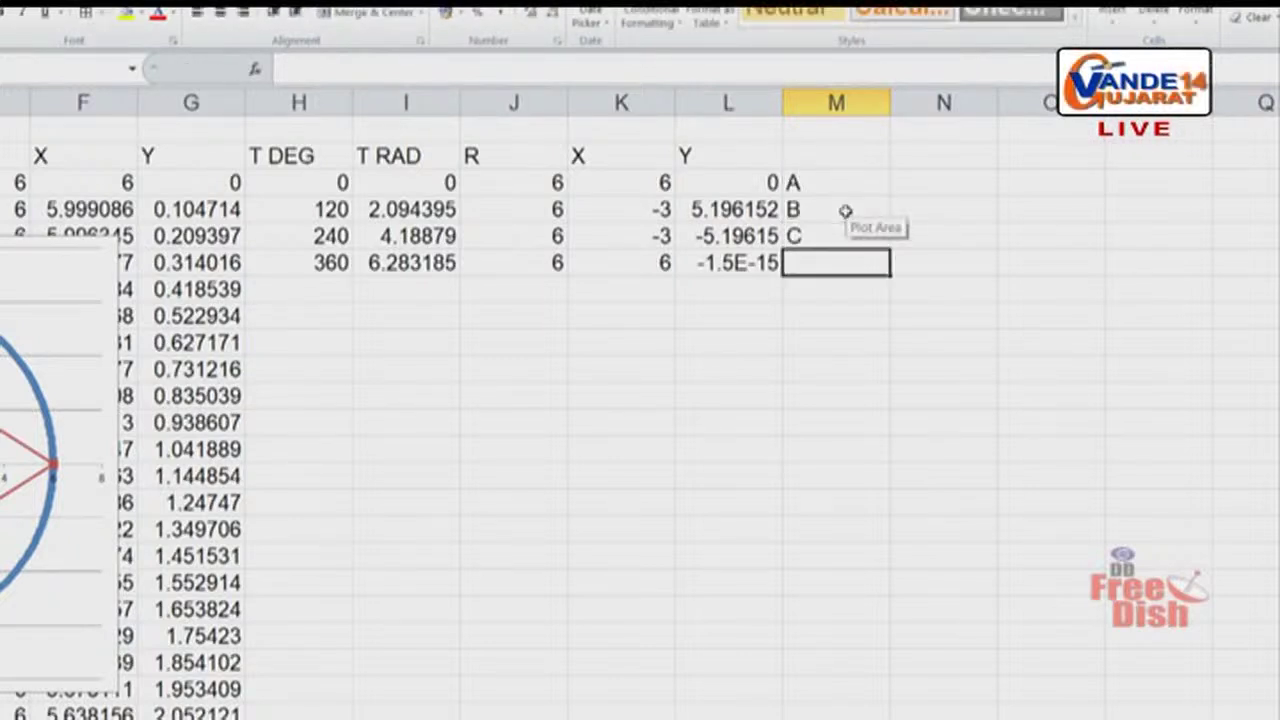
text(A)
key(Tab)
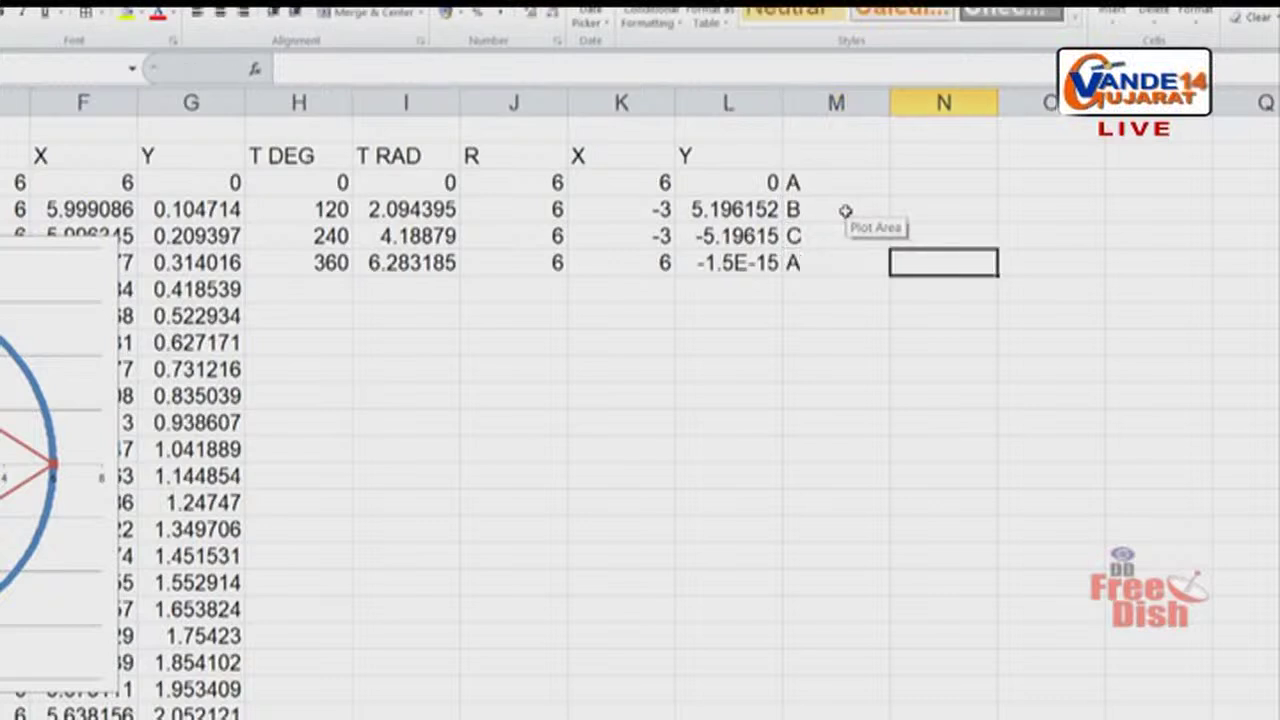
Enter the midpoint labels D, E and F in cells N5 to N7.
key(Up)
key(Up)
key(Up)
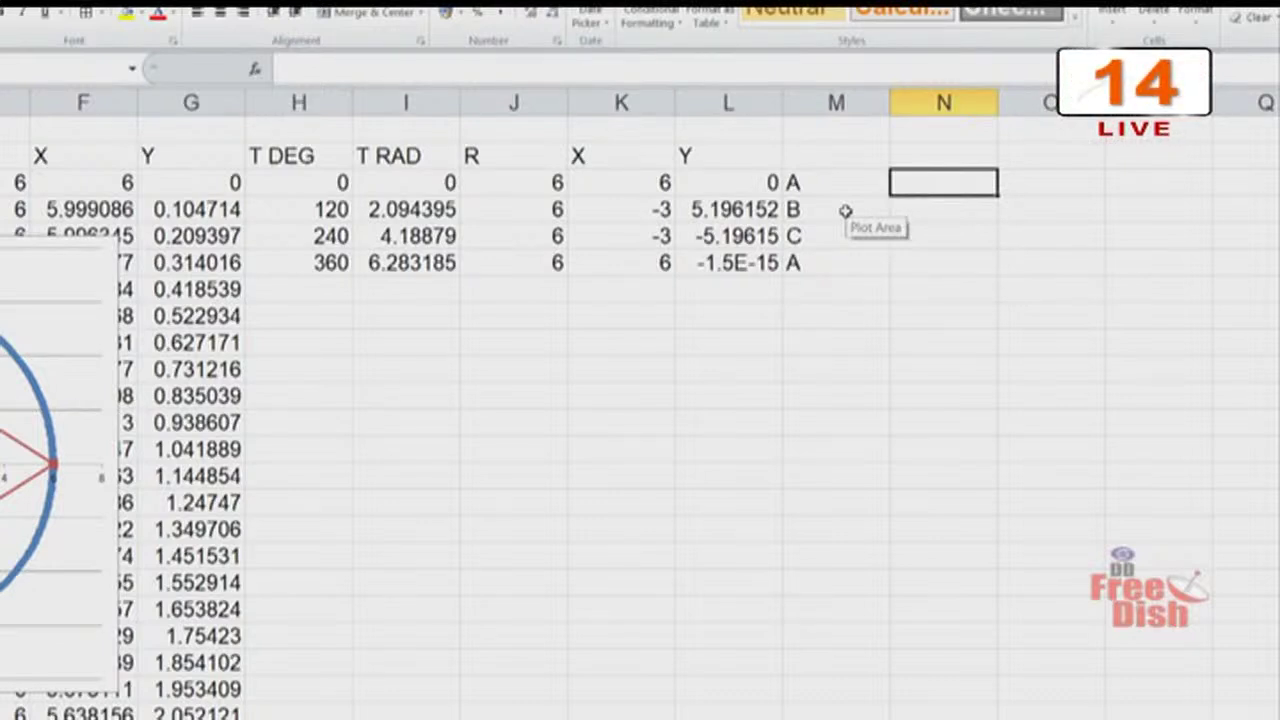
key(Down)
text(D)
key(Return)
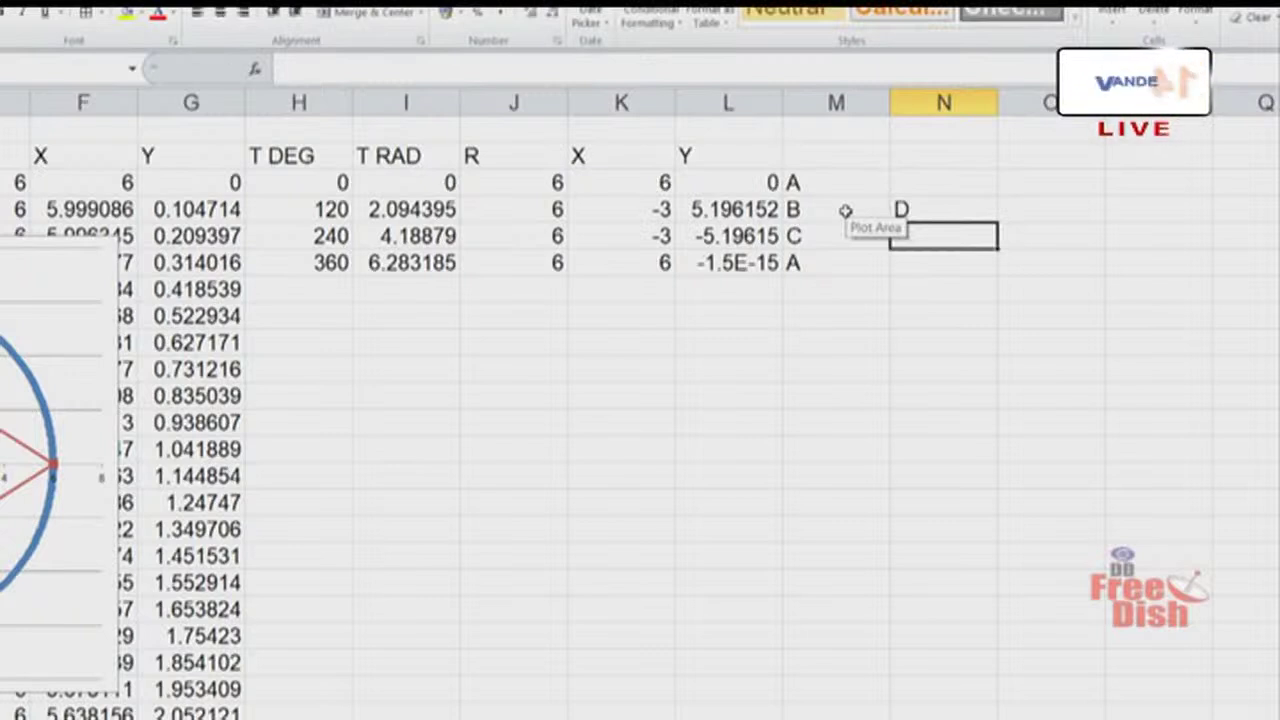
text(E)
key(Return)
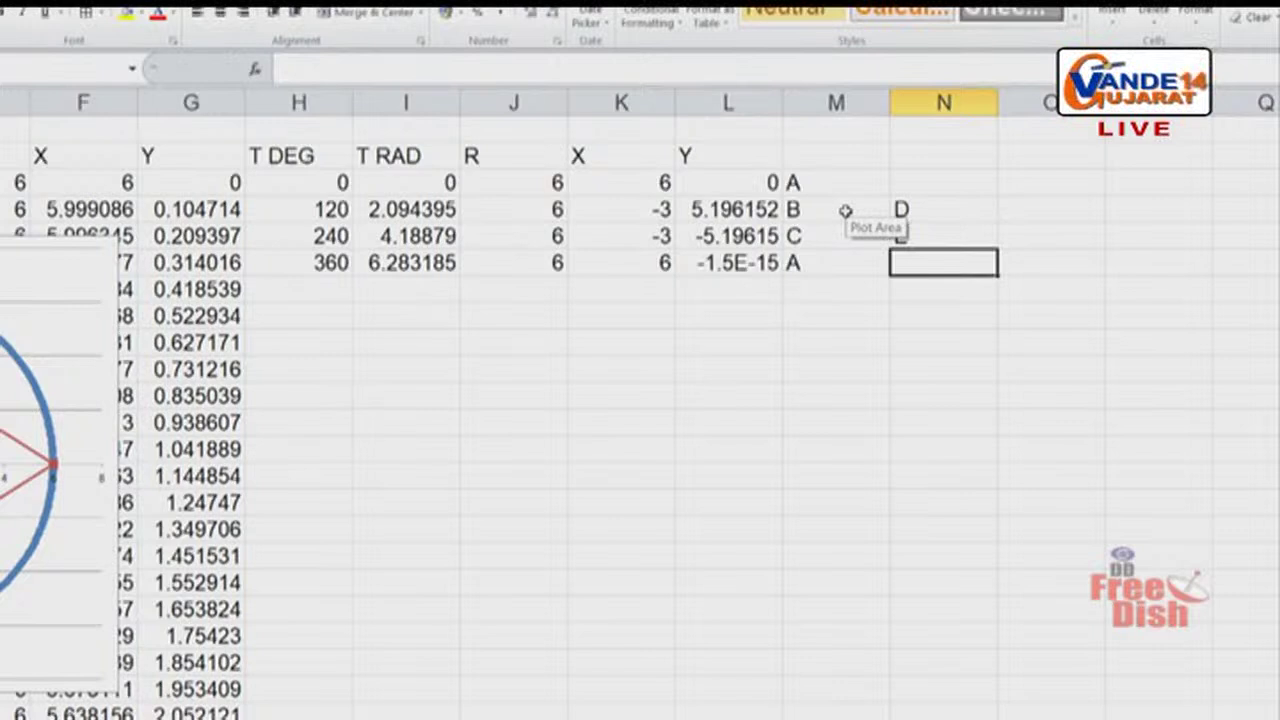
text(F)
key(Tab)
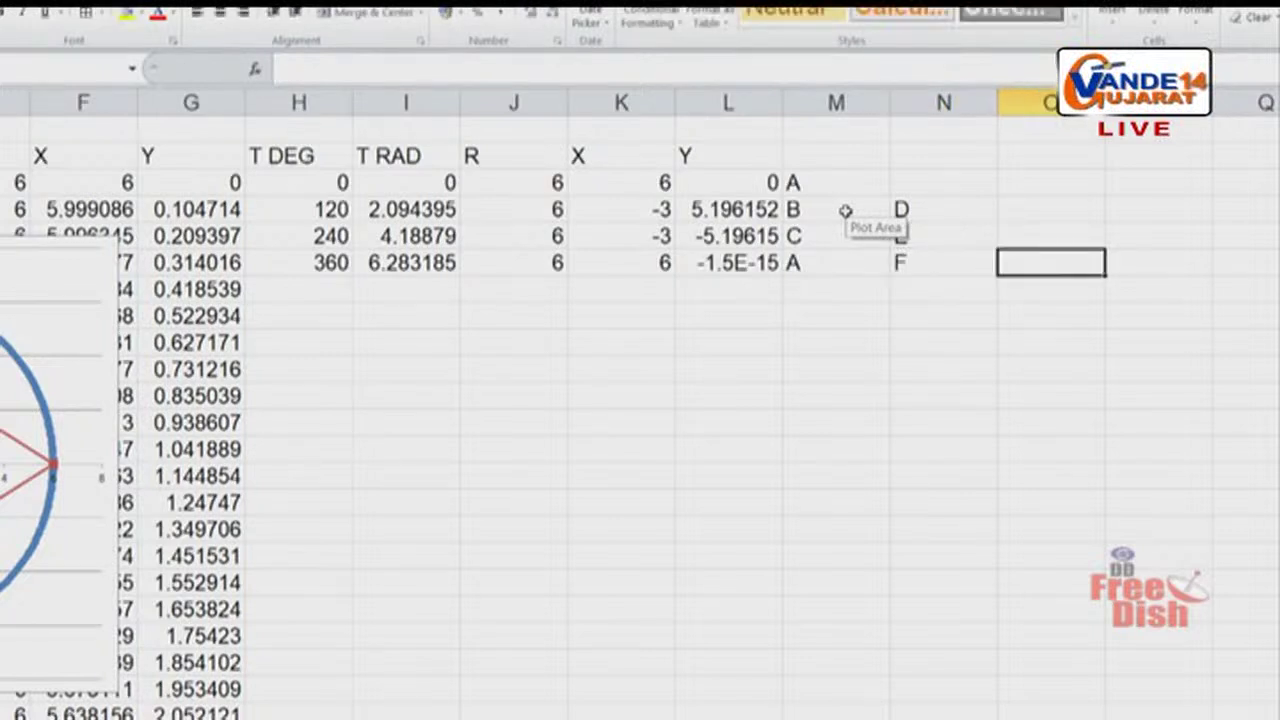
Enter the formula =(K5+K4)/2 in cell O5 for the X coordinate of midpoint D.
click(1057, 205)
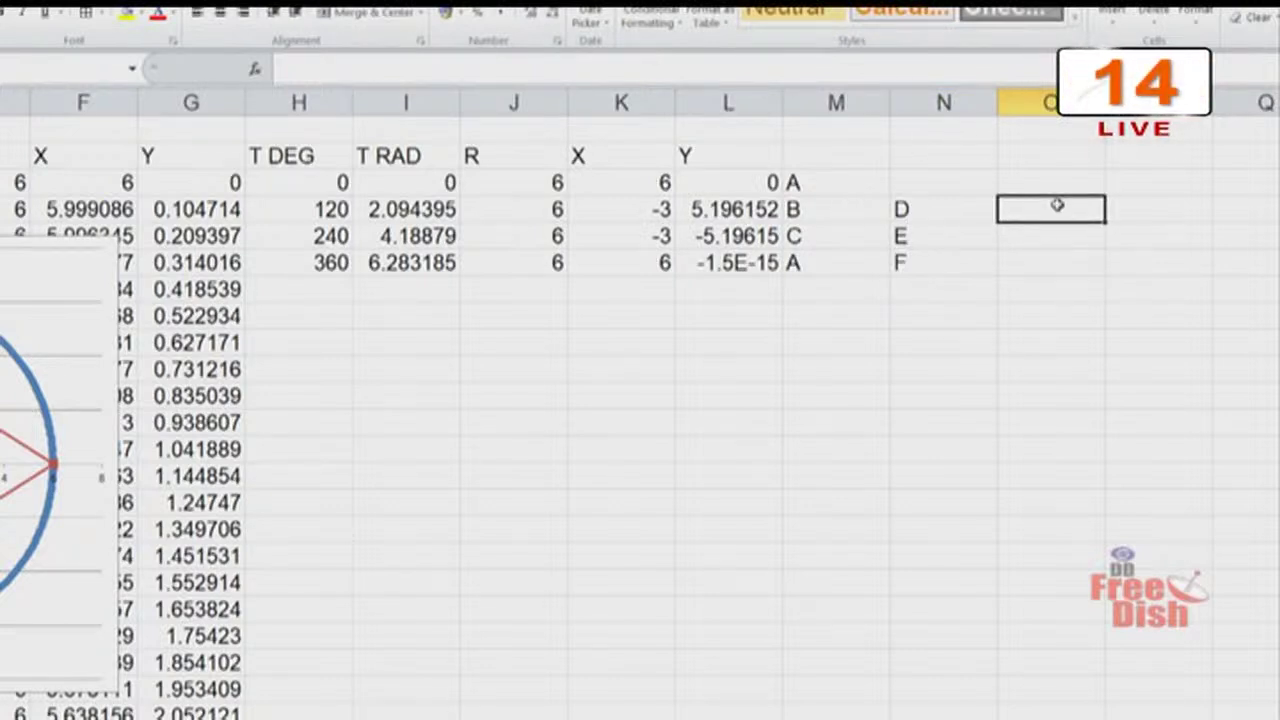
text(=)
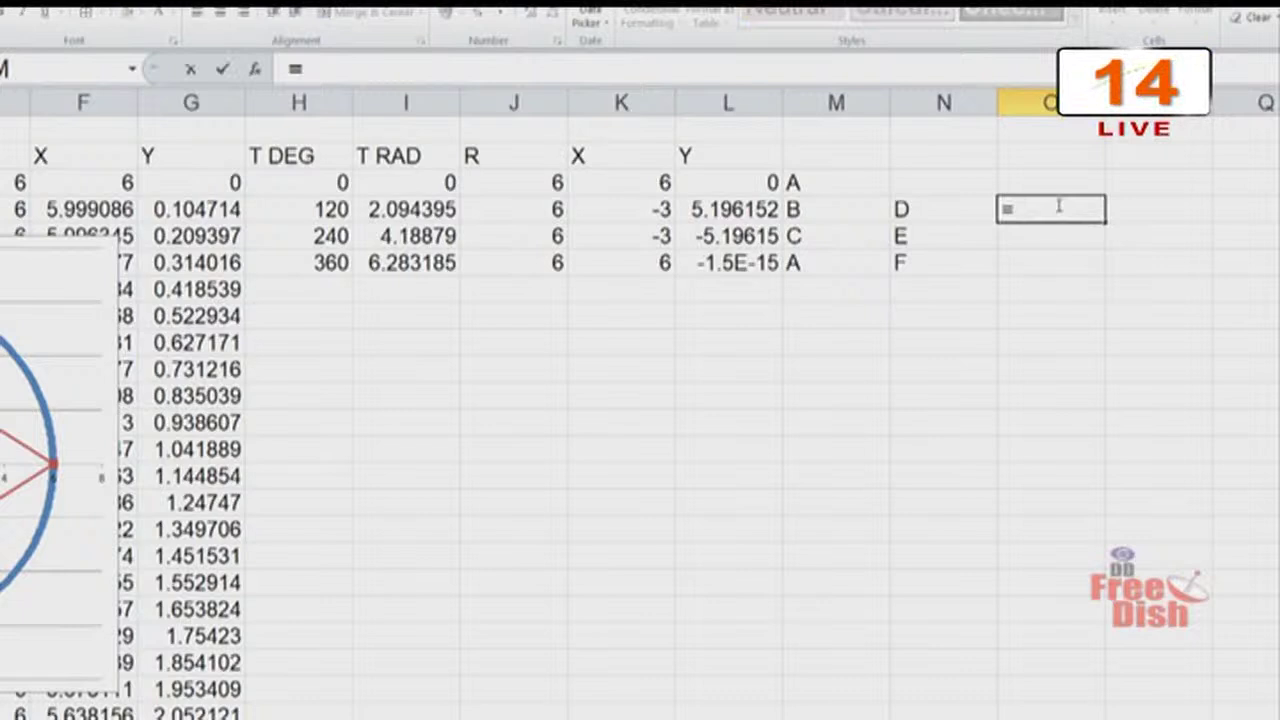
text(()
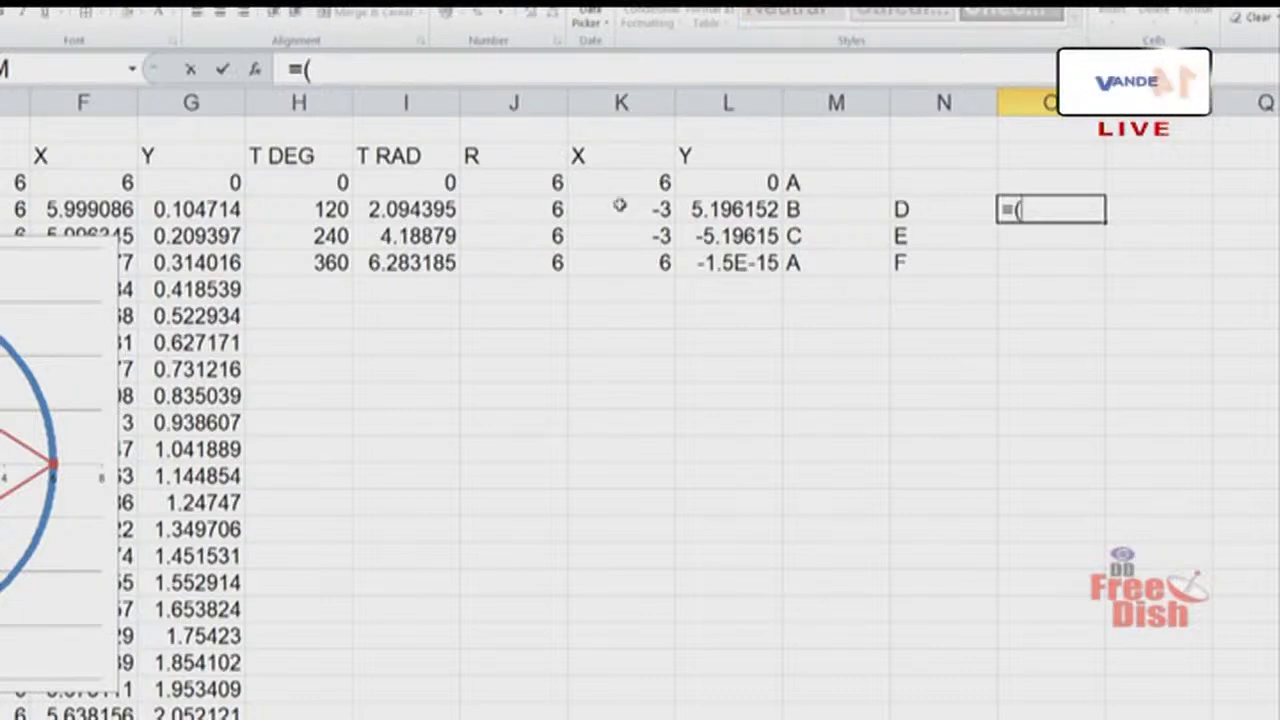
click(582, 205)
text(+)
click(614, 185)
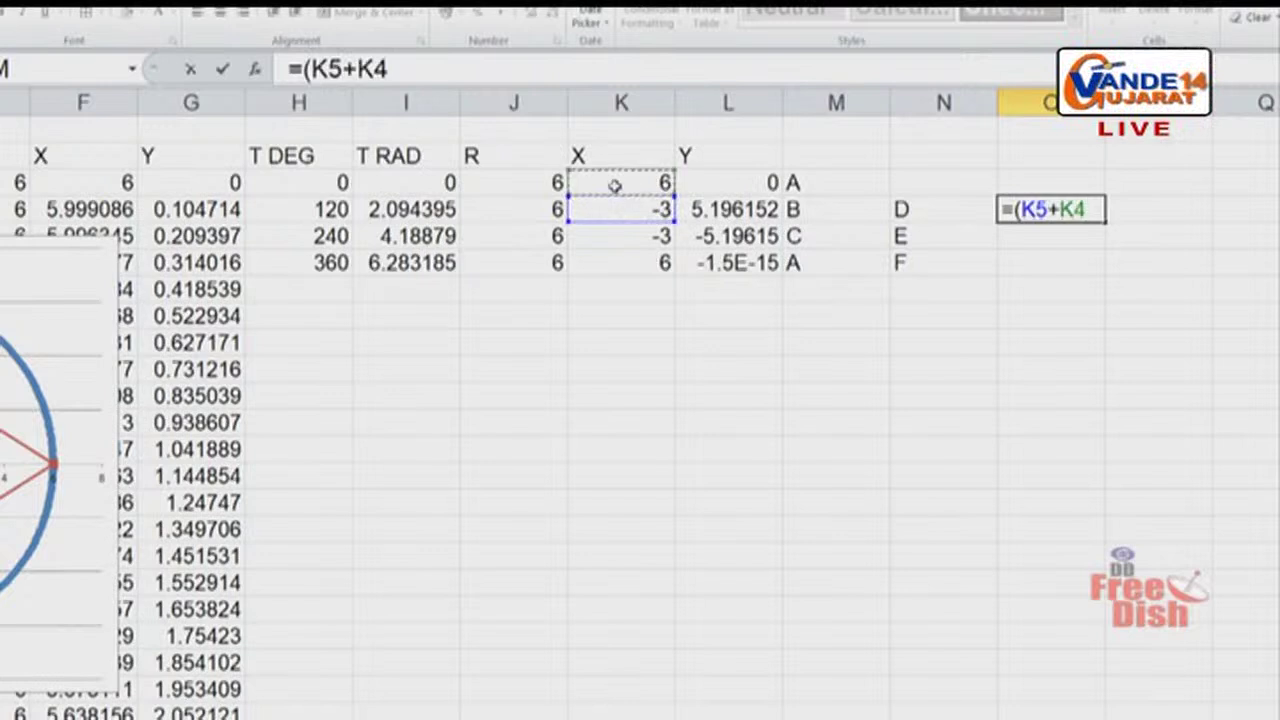
text()/)
key(Return)
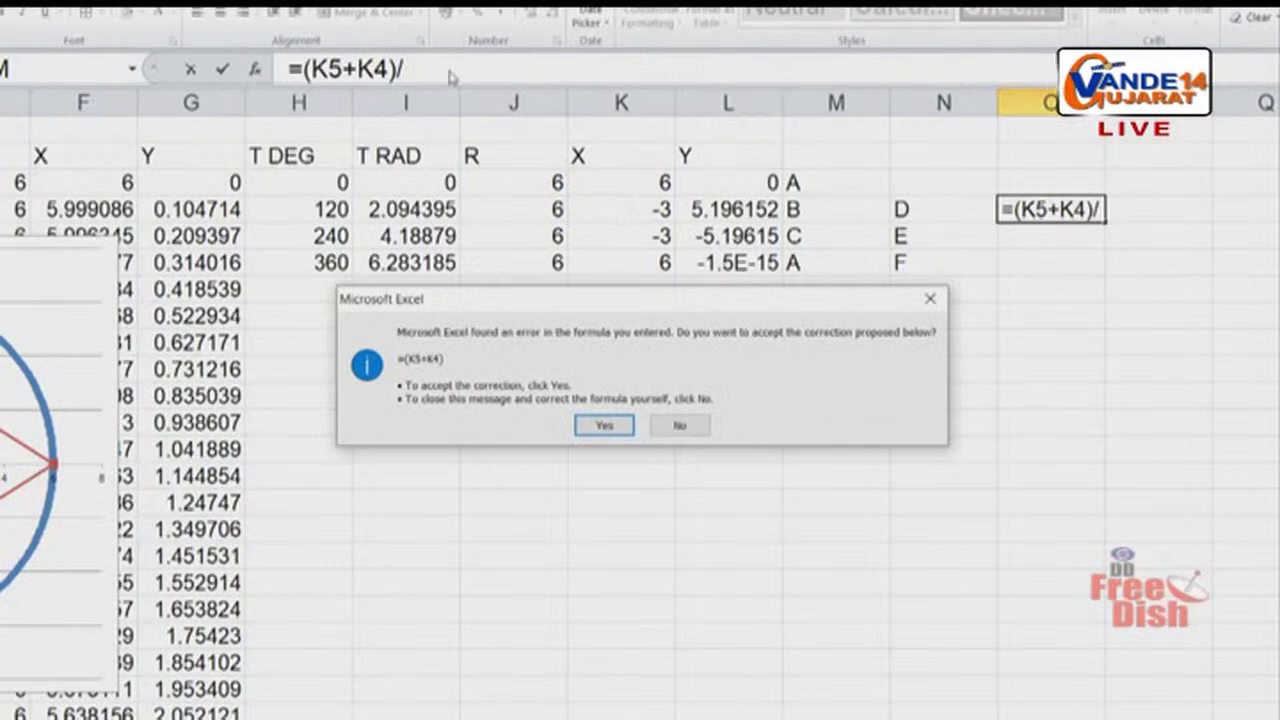
click(679, 425)
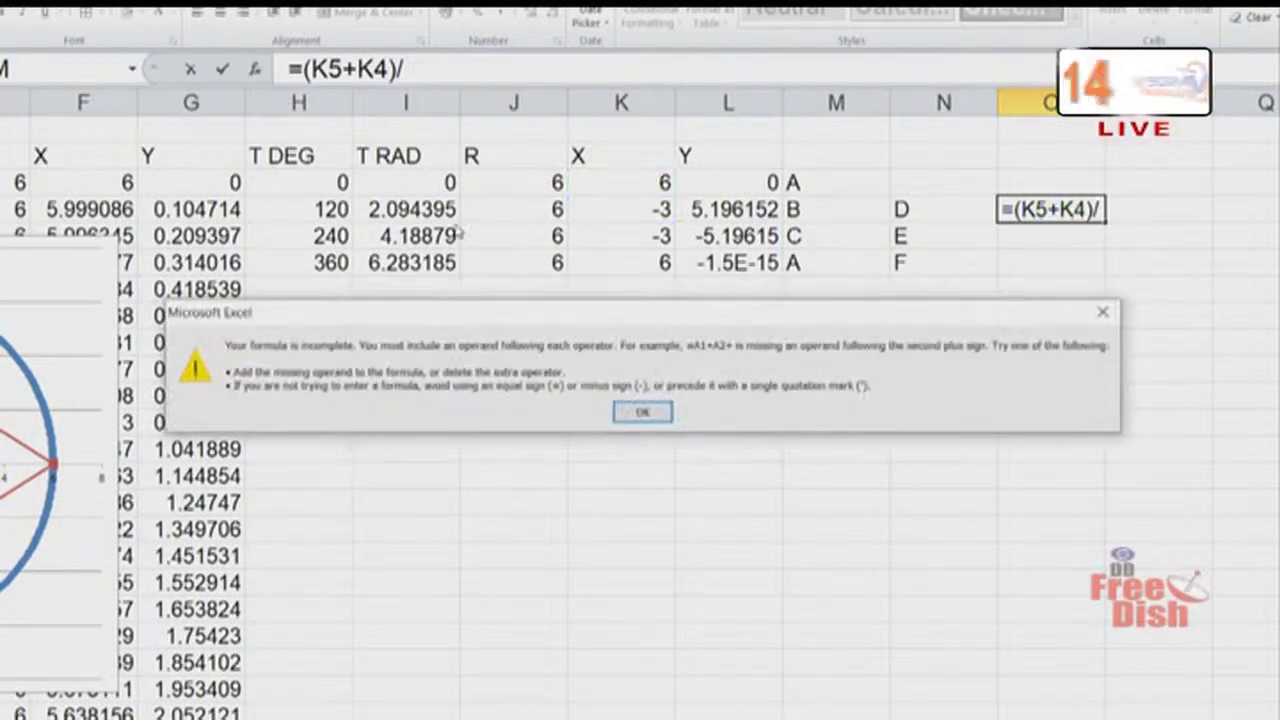
click(651, 410)
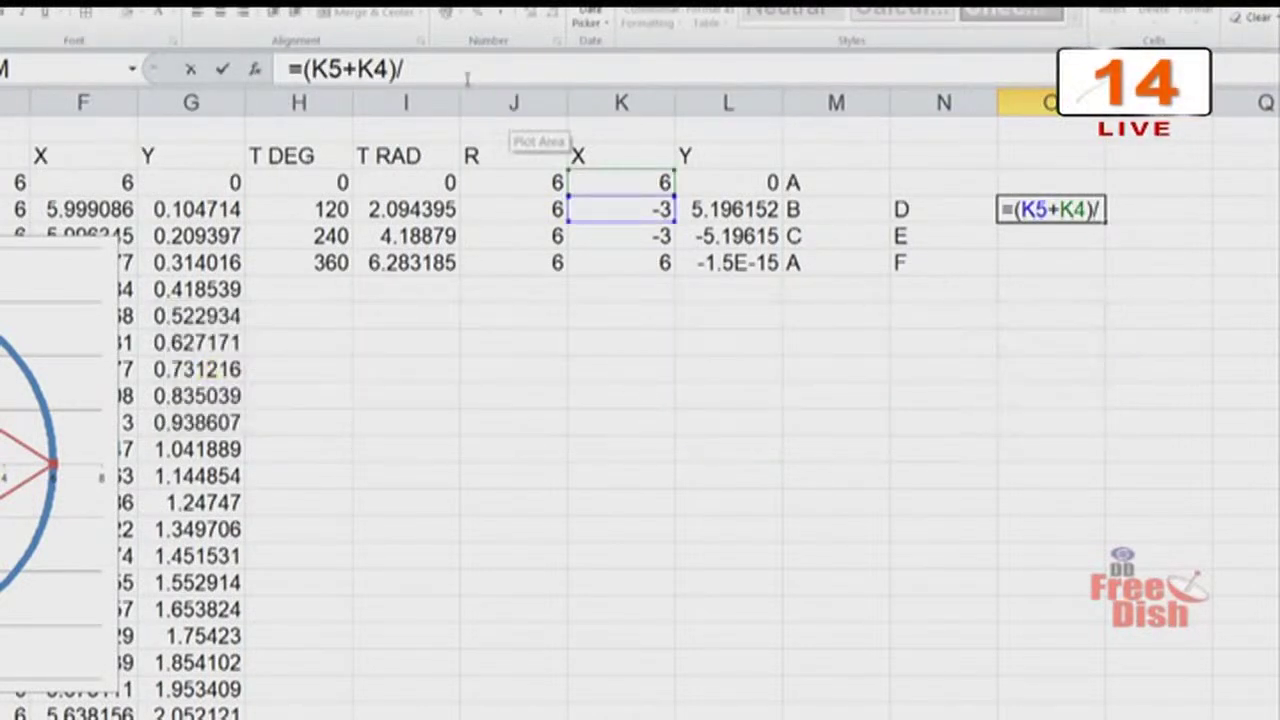
text(2)
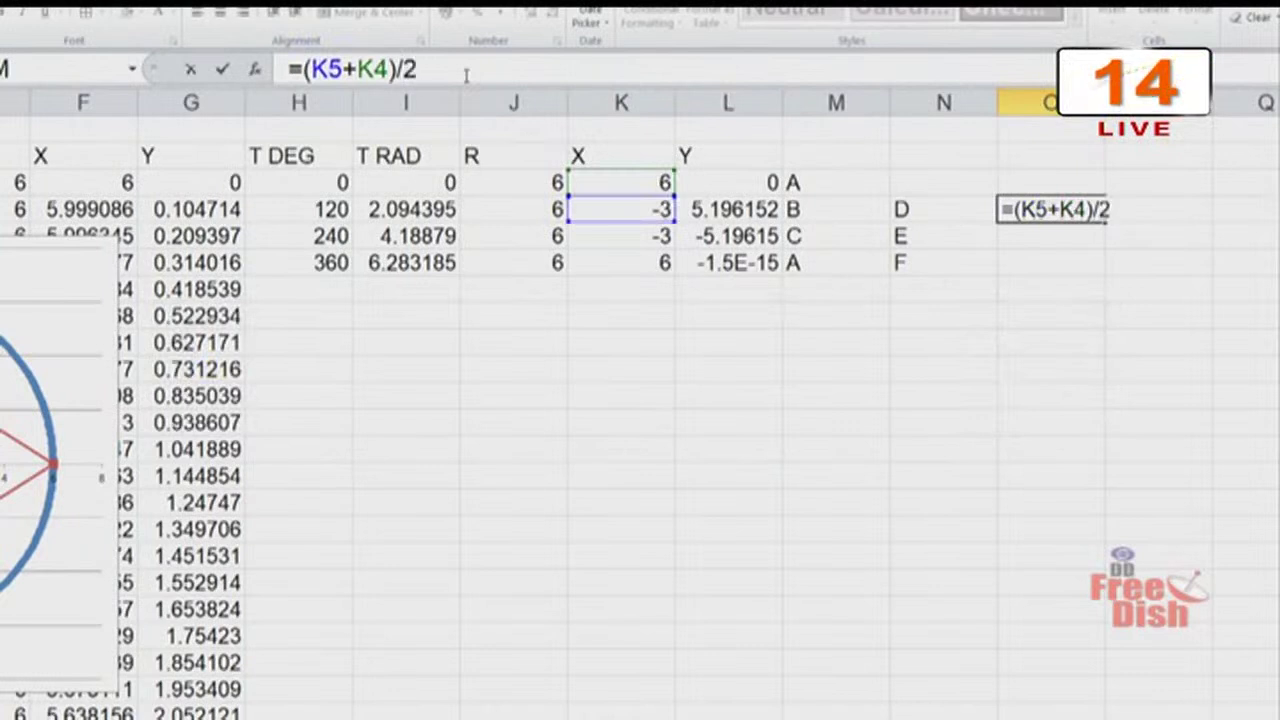
key(Return)
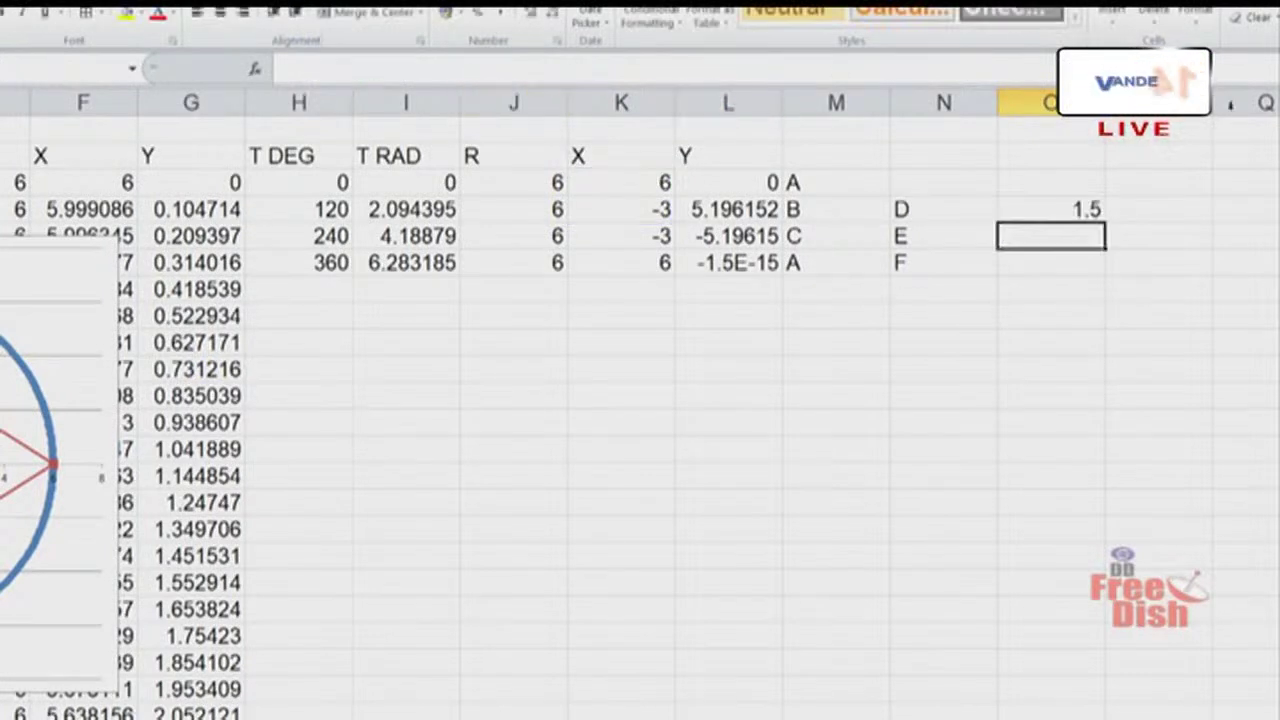
Enter the headings X and Y in cells O4 and P4 above the midpoint coordinates.
click(1058, 180)
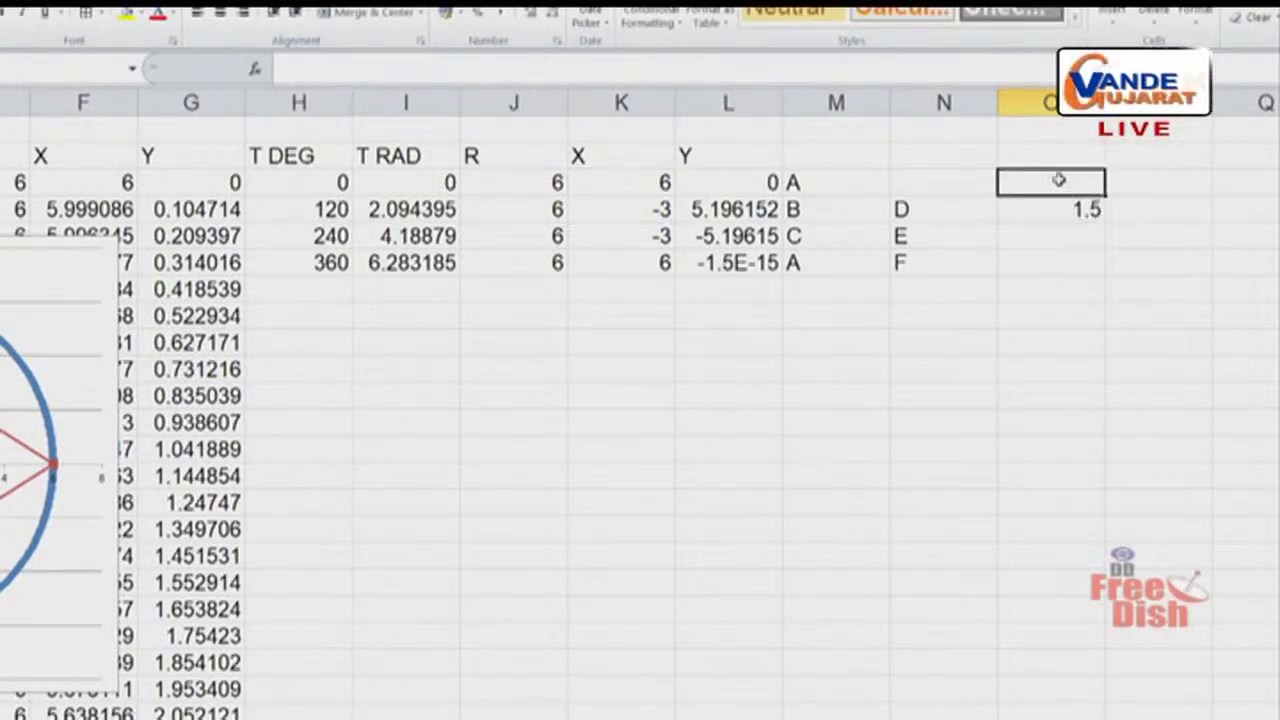
text(X)
click(1157, 180)
text(Y)
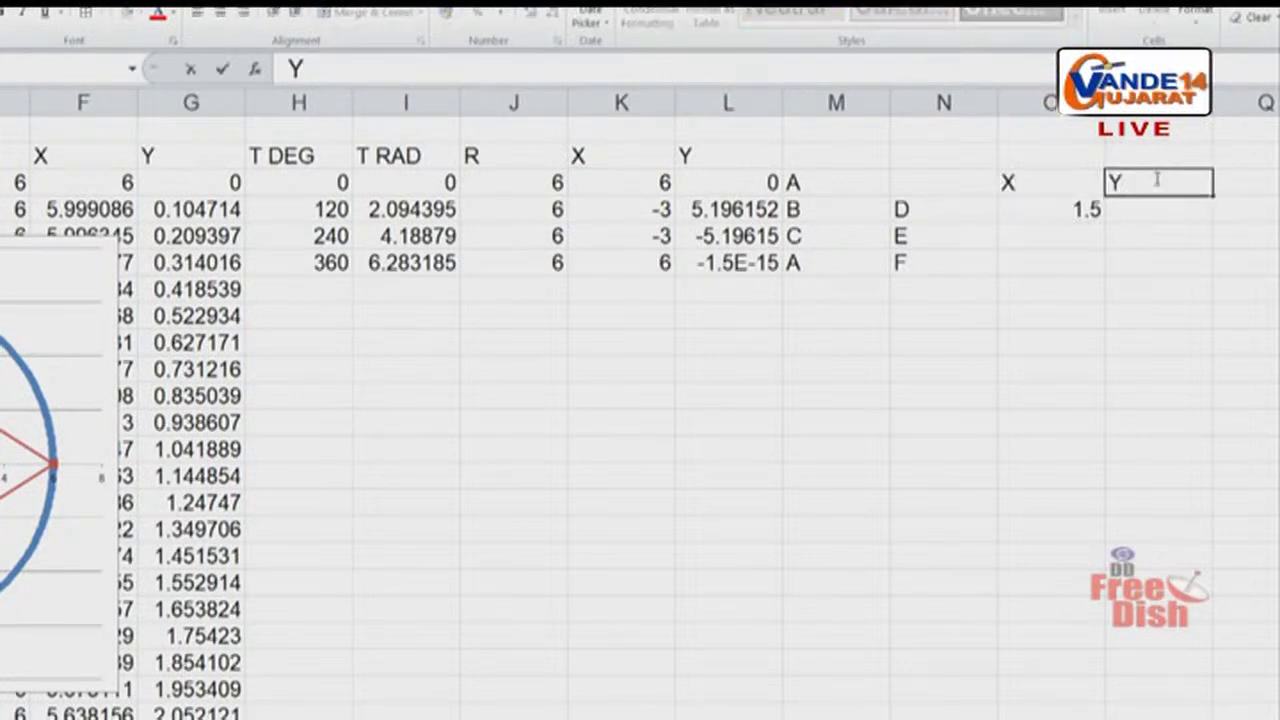
Enter =(L5+L4)/2 in cell P5 for midpoint D's Y coordinate, and fill the formulas in O5:P5 down to row 7.
click(1152, 207)
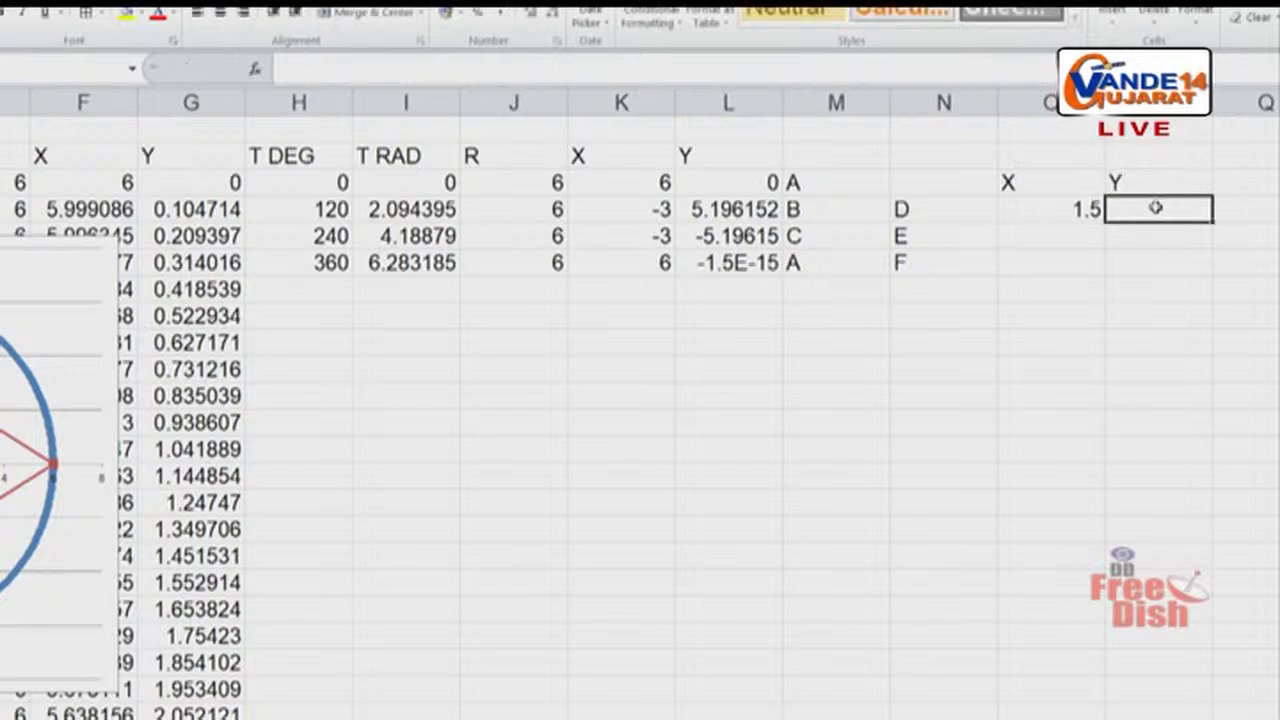
text(=)
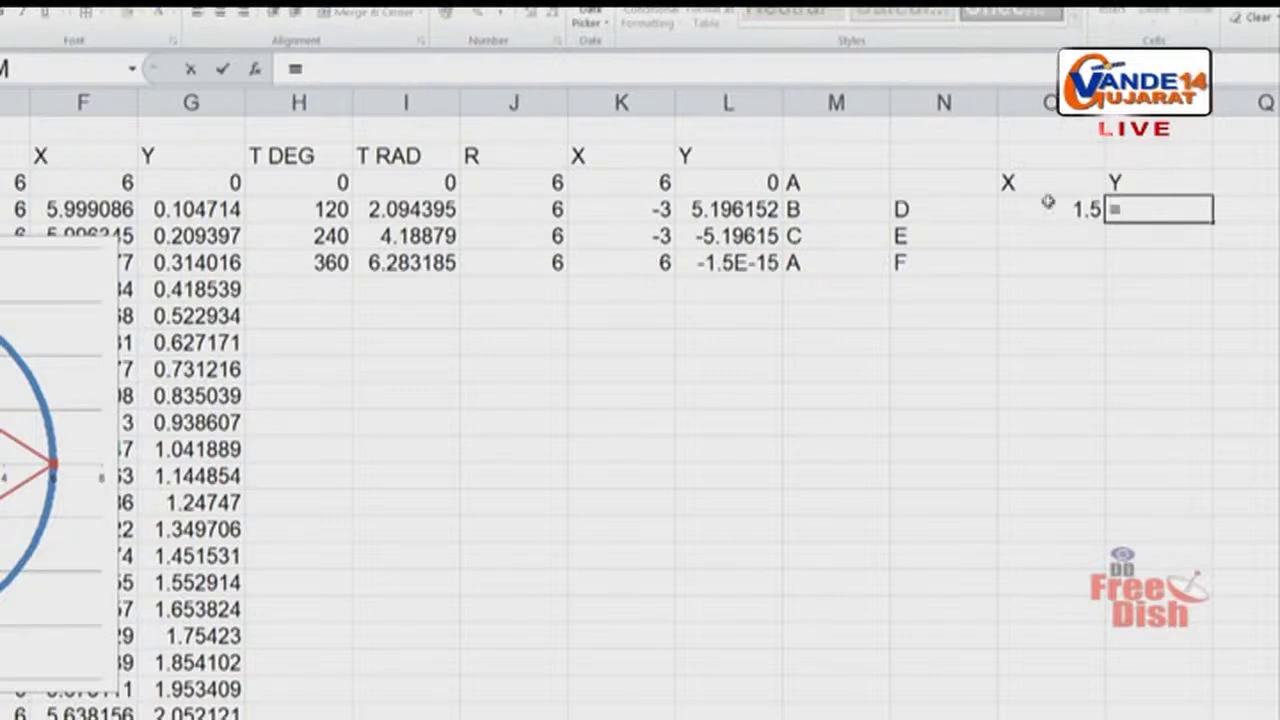
click(733, 209)
text(+)
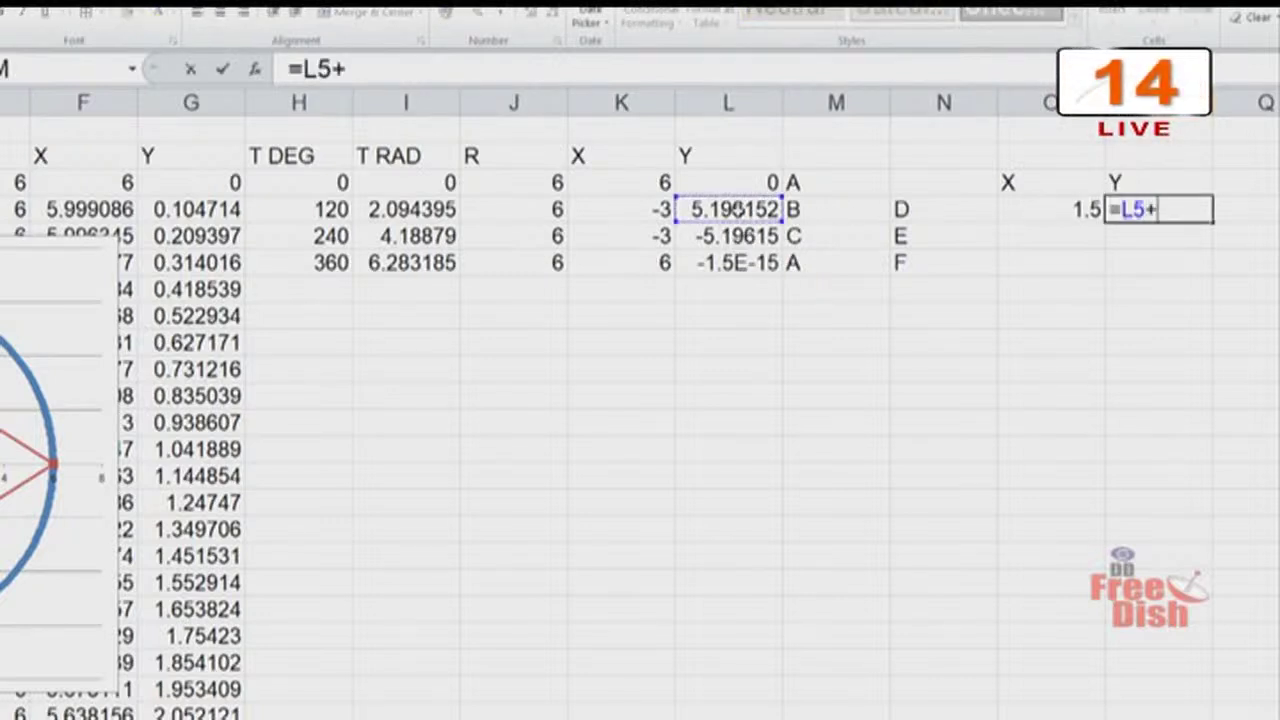
click(738, 185)
text()/)
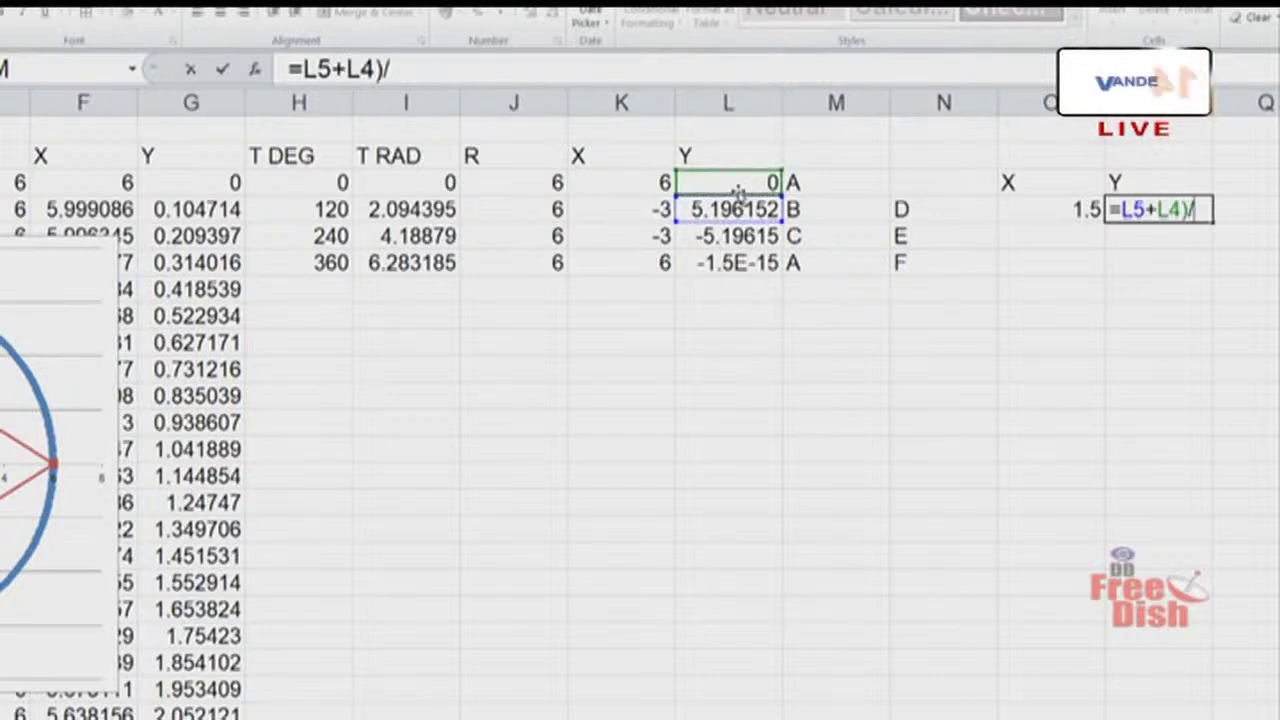
text(2)
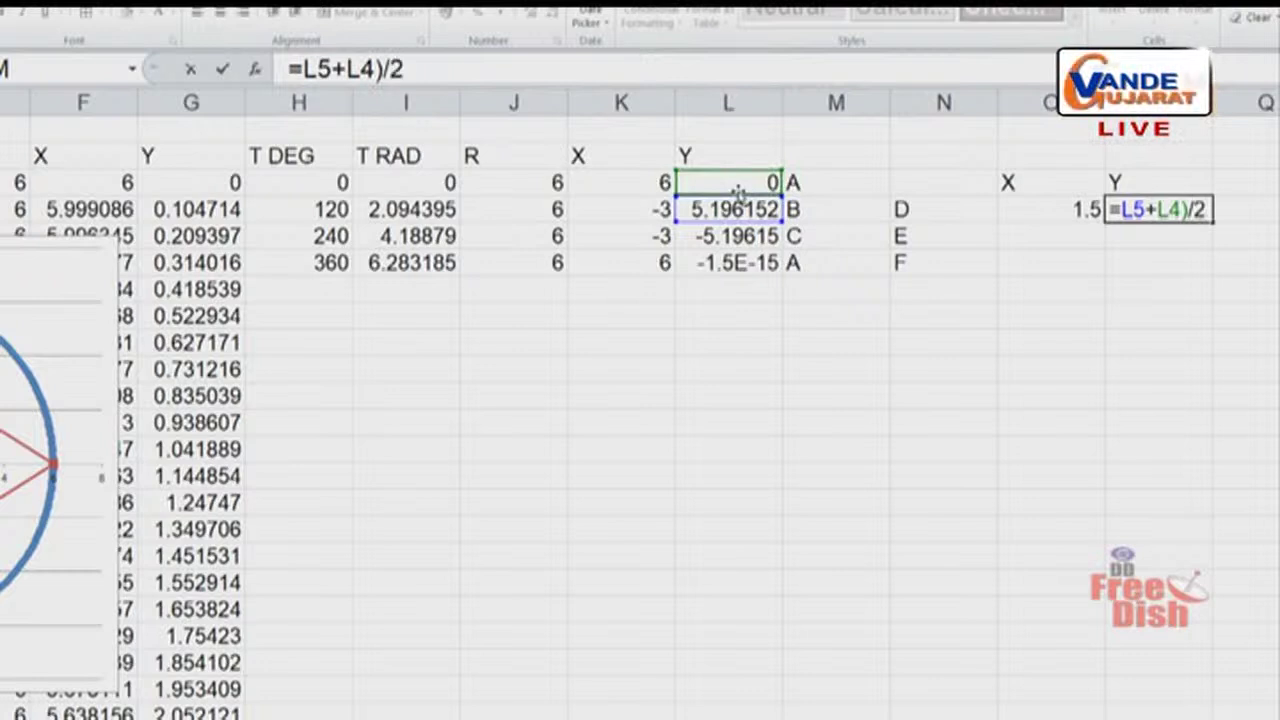
click(1113, 210)
text(()
key(Return)
click(1200, 209)
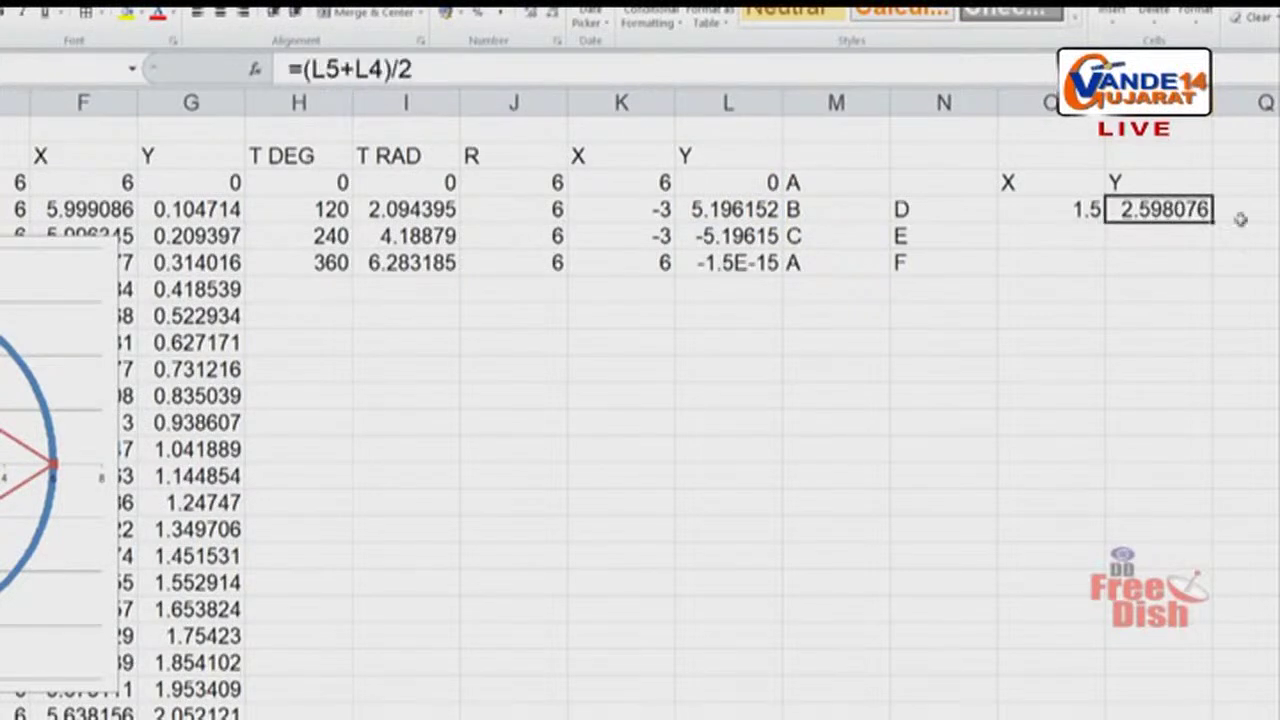
drag(1075, 211, 1214, 270)
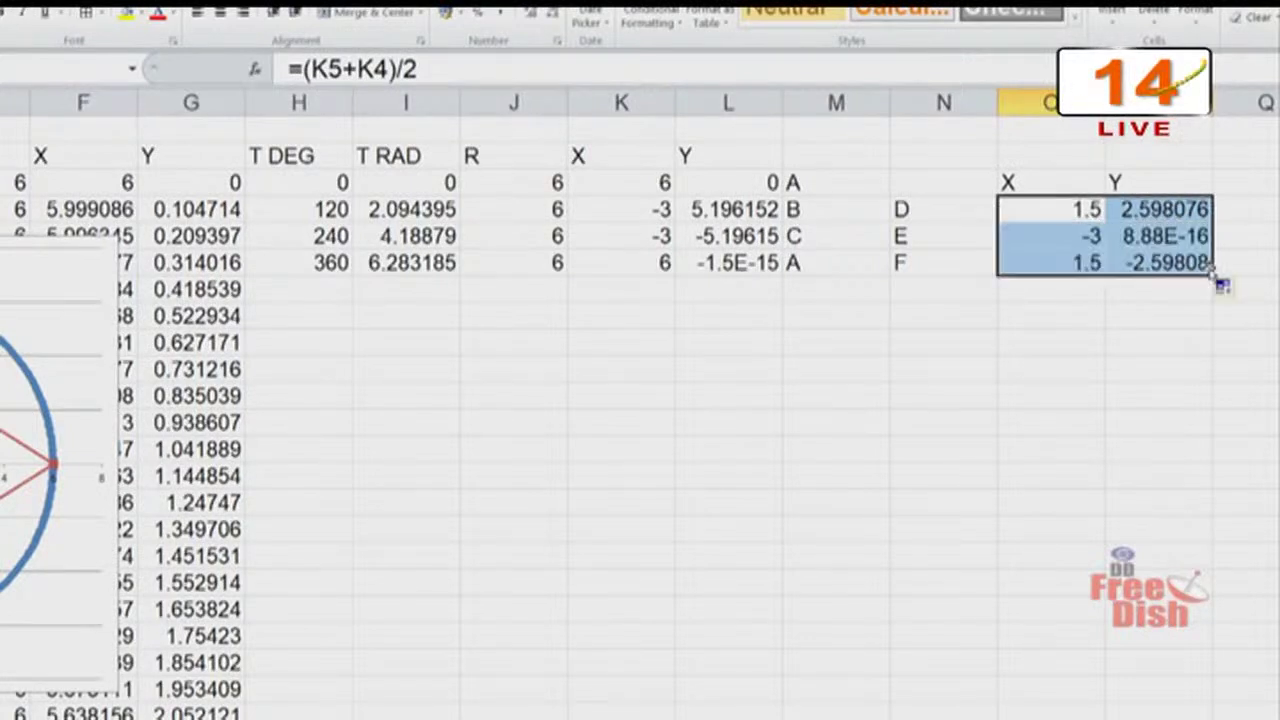
Repeat point D in row 8 with the label D in N8 and =O5 in O8, filled across to P8.
click(1085, 297)
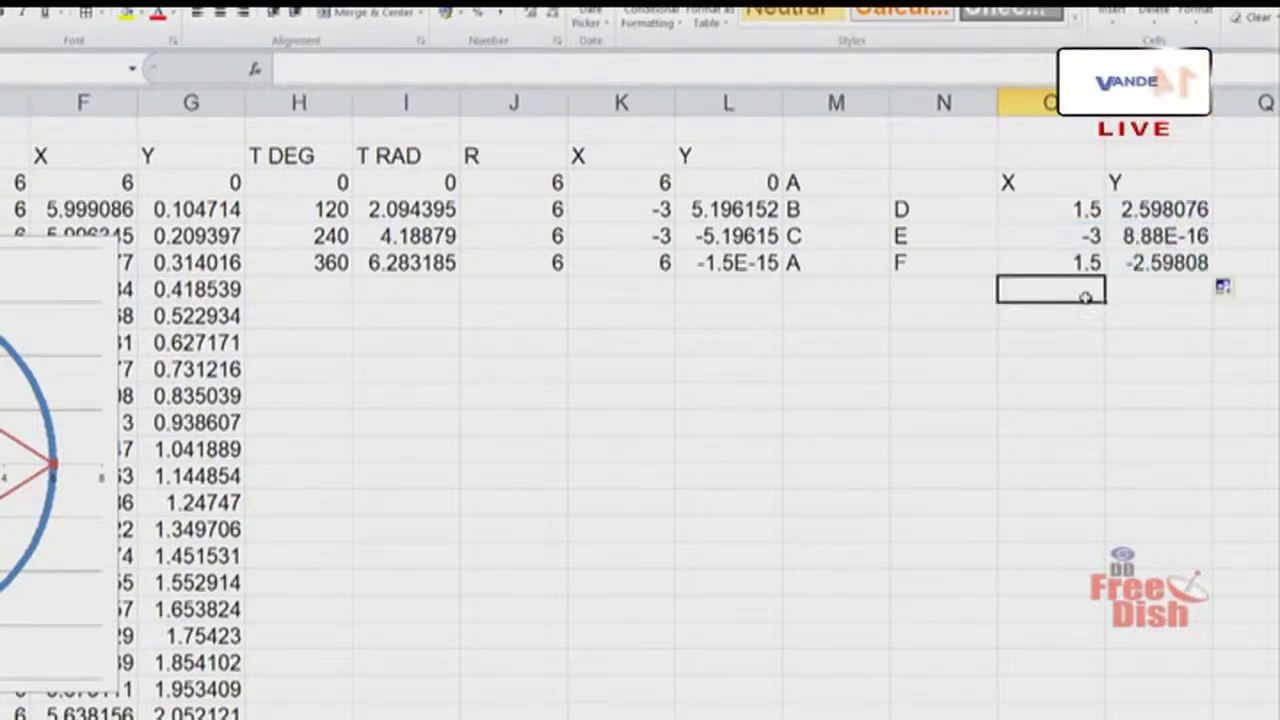
text(=)
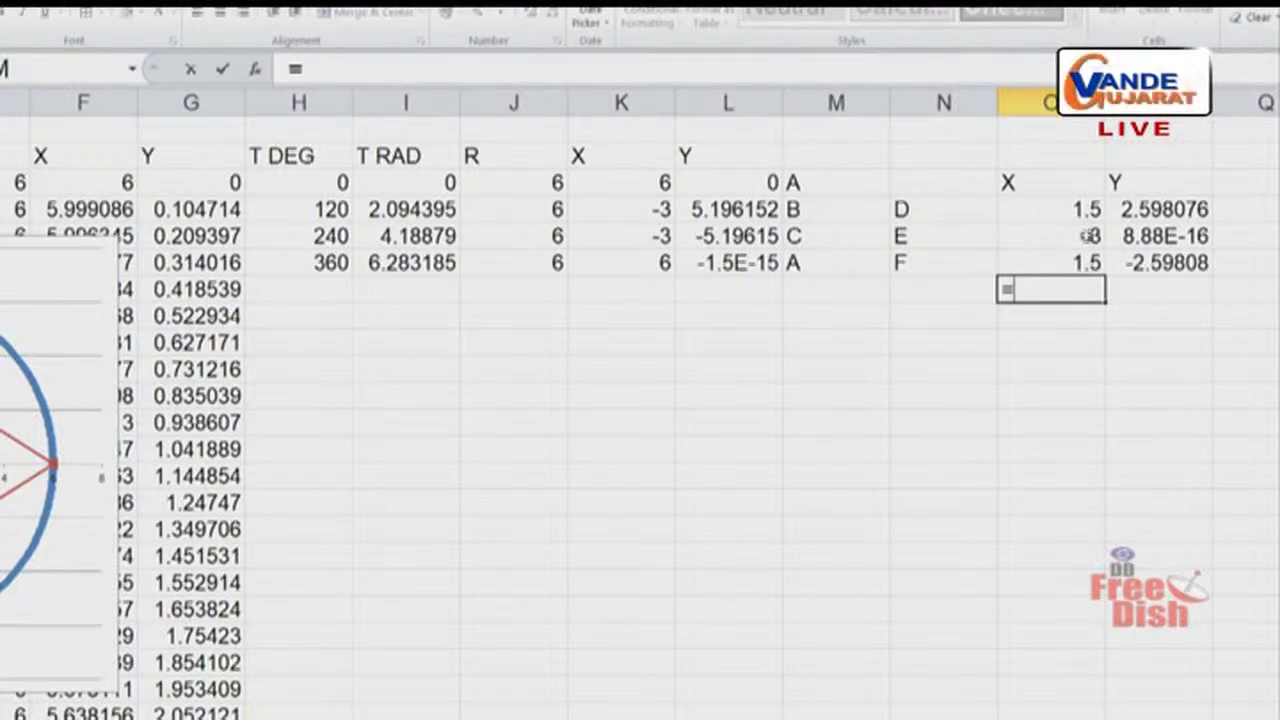
click(1080, 209)
key(Return)
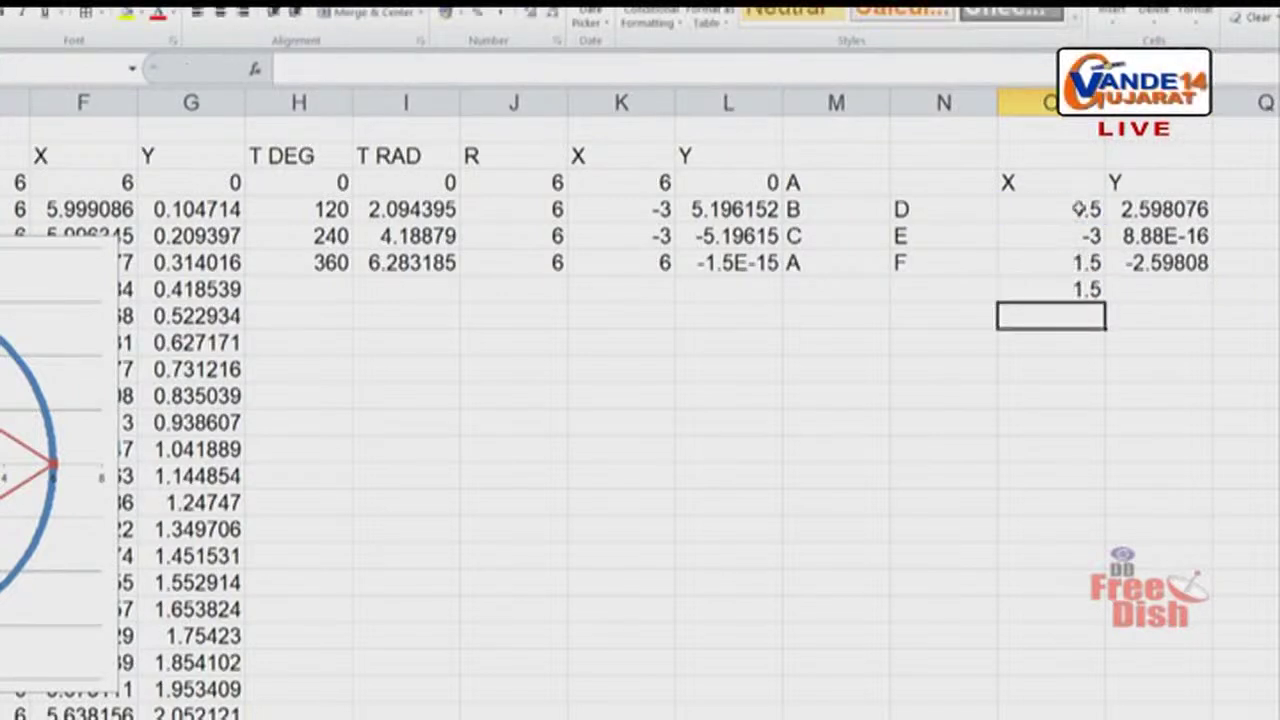
click(937, 296)
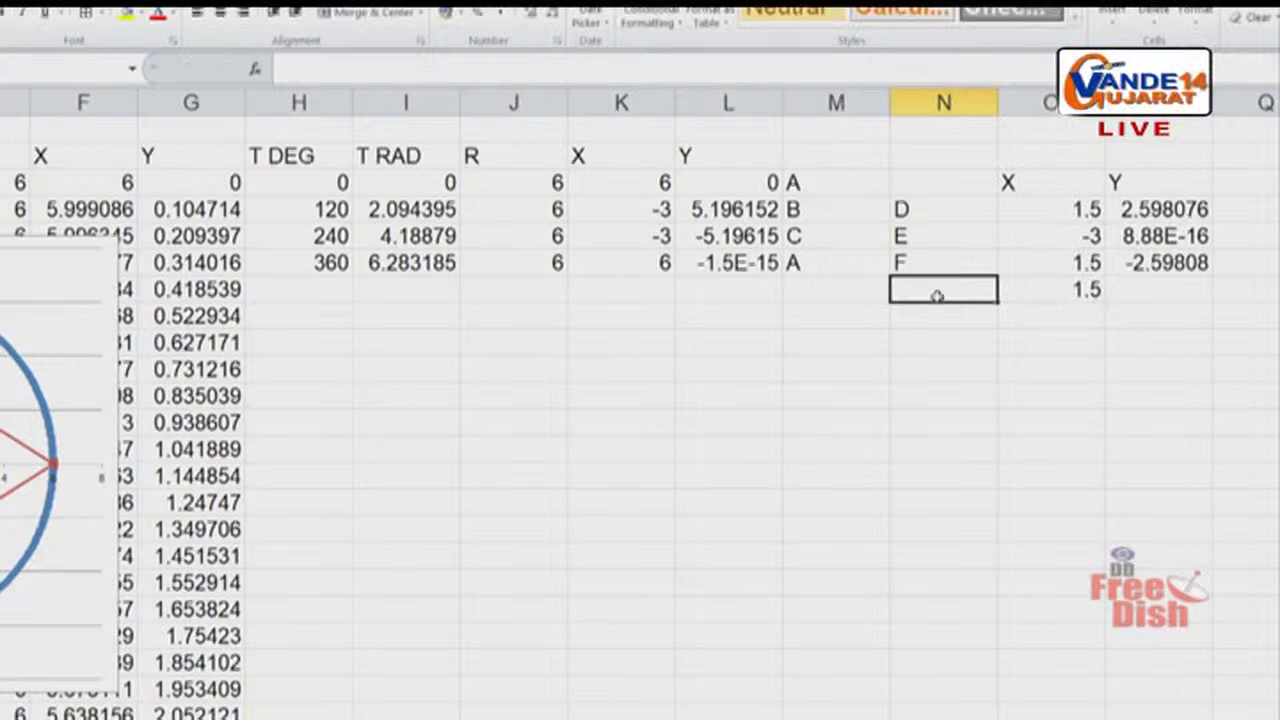
text(D)
click(1200, 293)
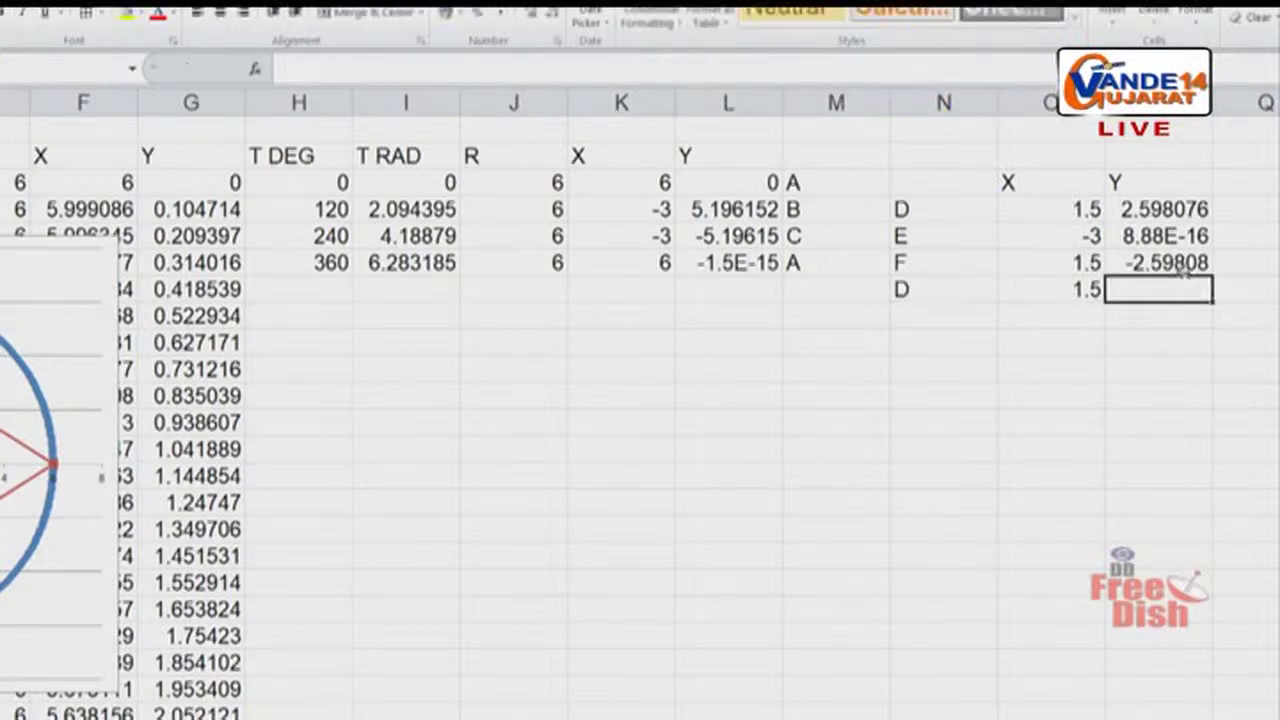
click(1180, 263)
click(1096, 297)
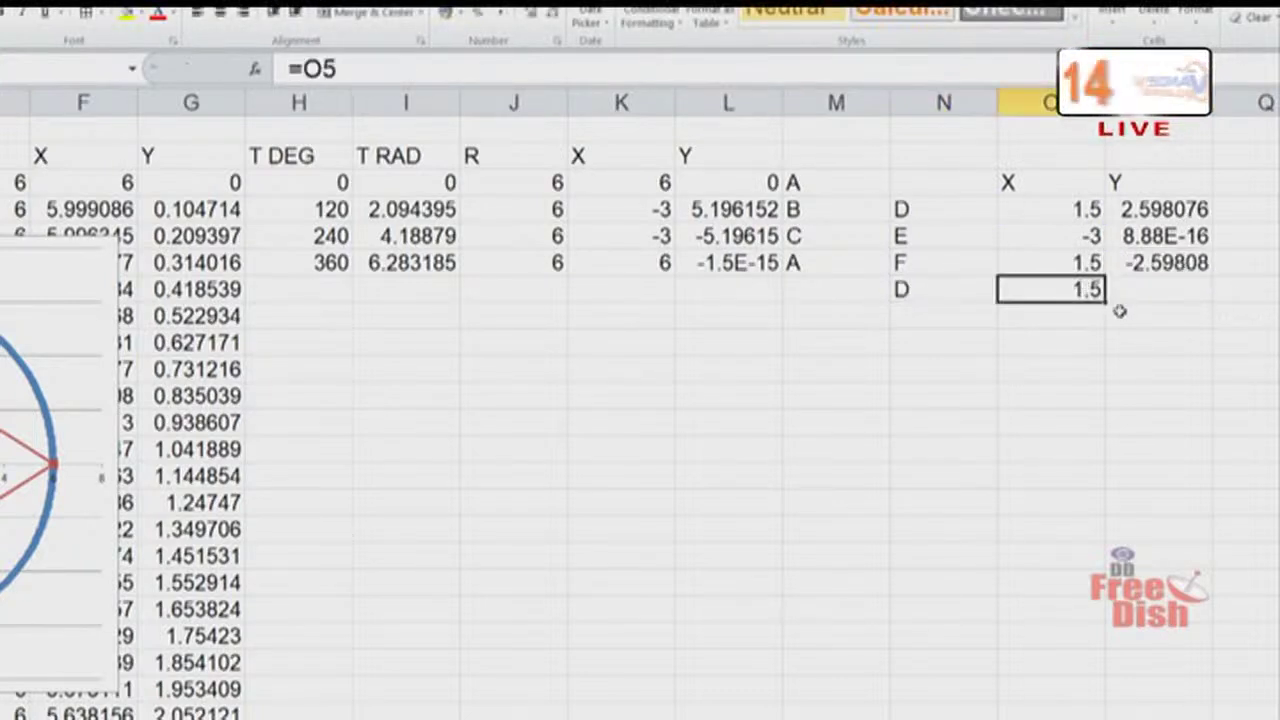
drag(1123, 302, 1175, 304)
Move the chart over columns G to K and add a data series with X values from O5:O8.
drag(87, 252, 600, 235)
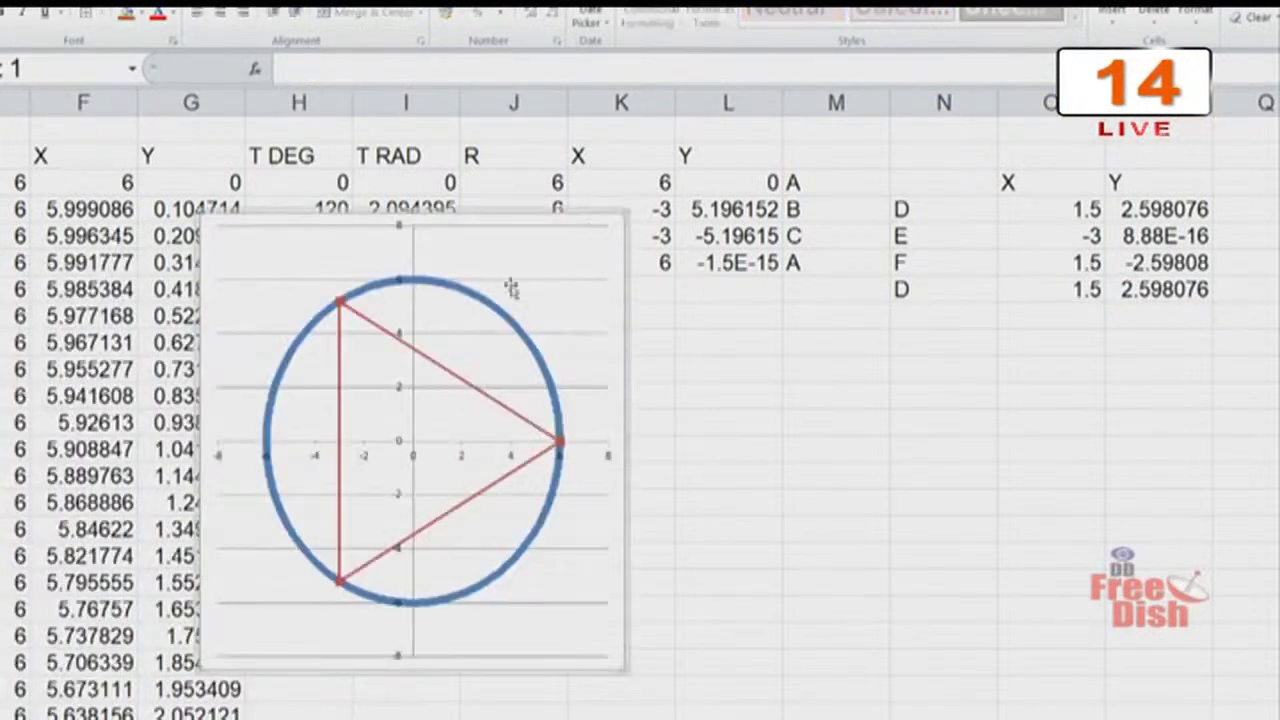
right_click(380, 427)
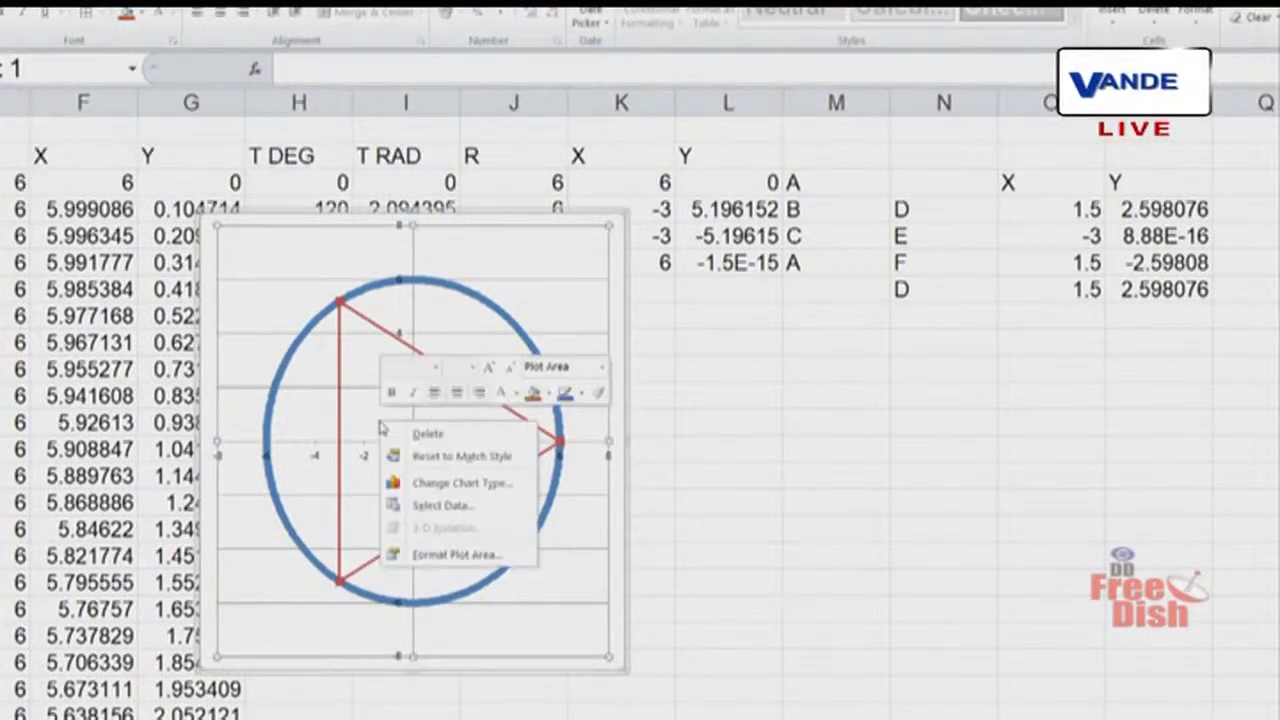
click(448, 506)
click(826, 380)
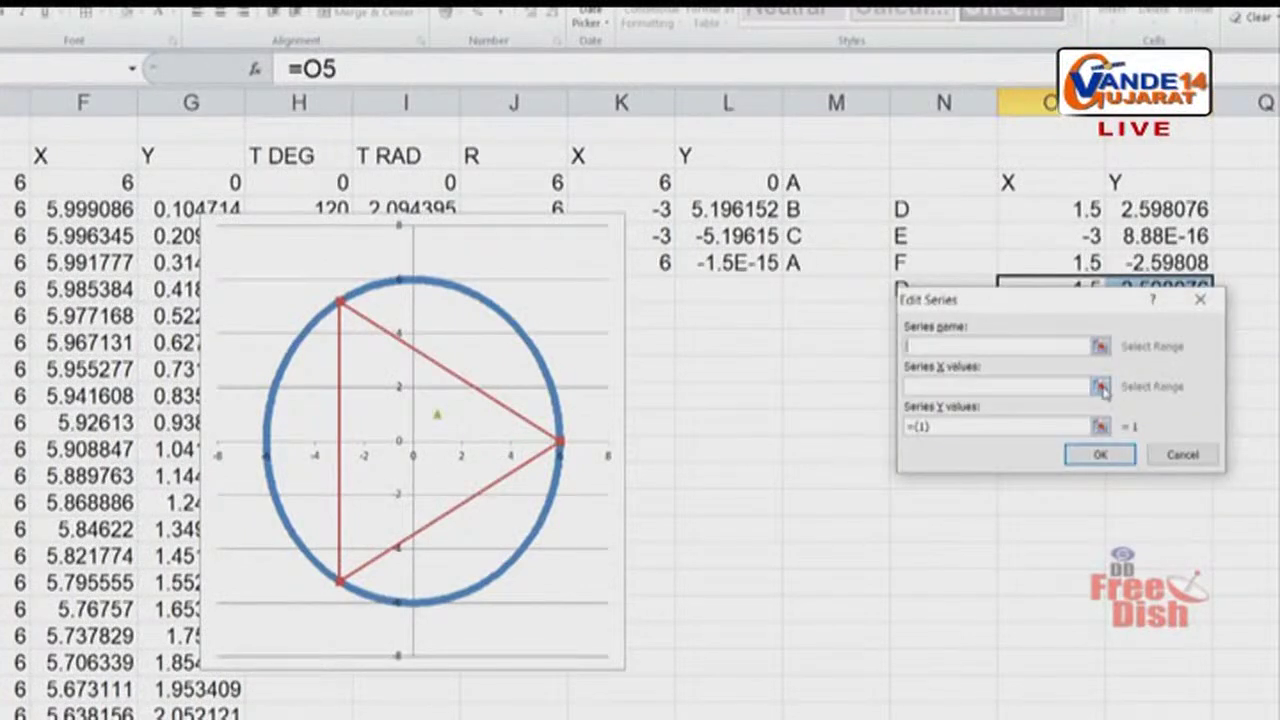
click(1101, 387)
drag(1052, 313, 660, 186)
drag(1058, 209, 1060, 296)
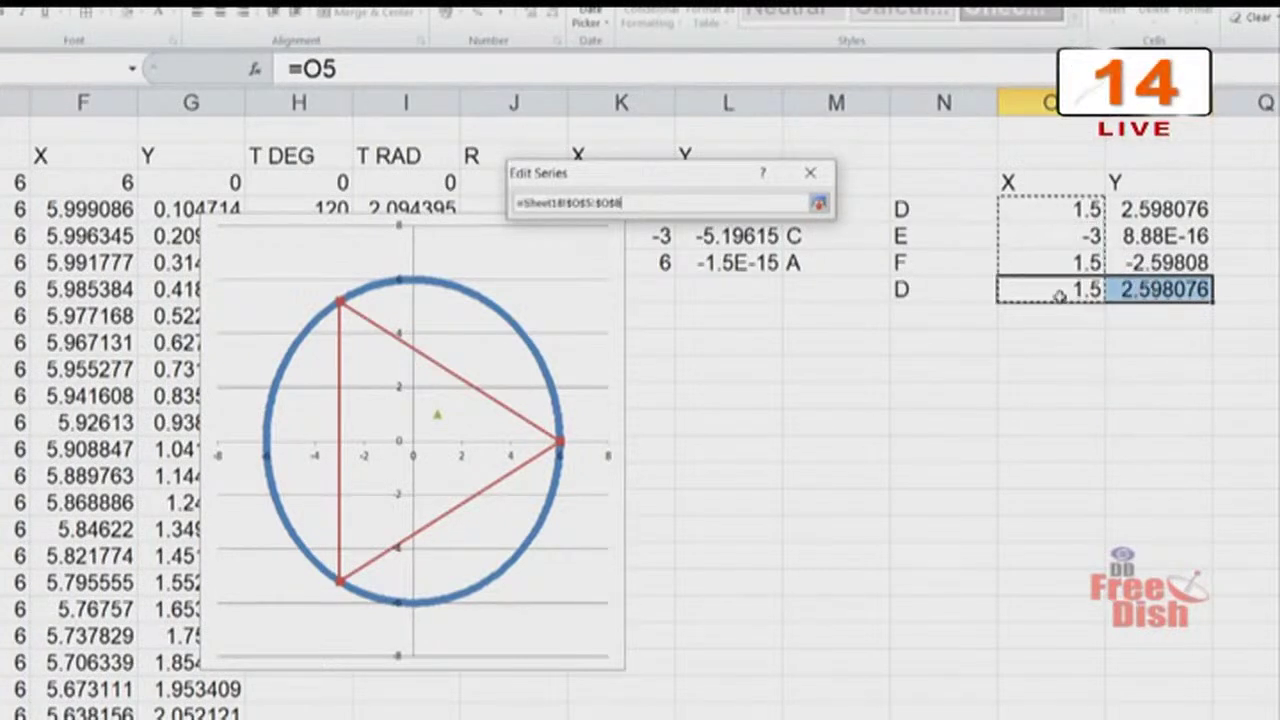
key(Return)
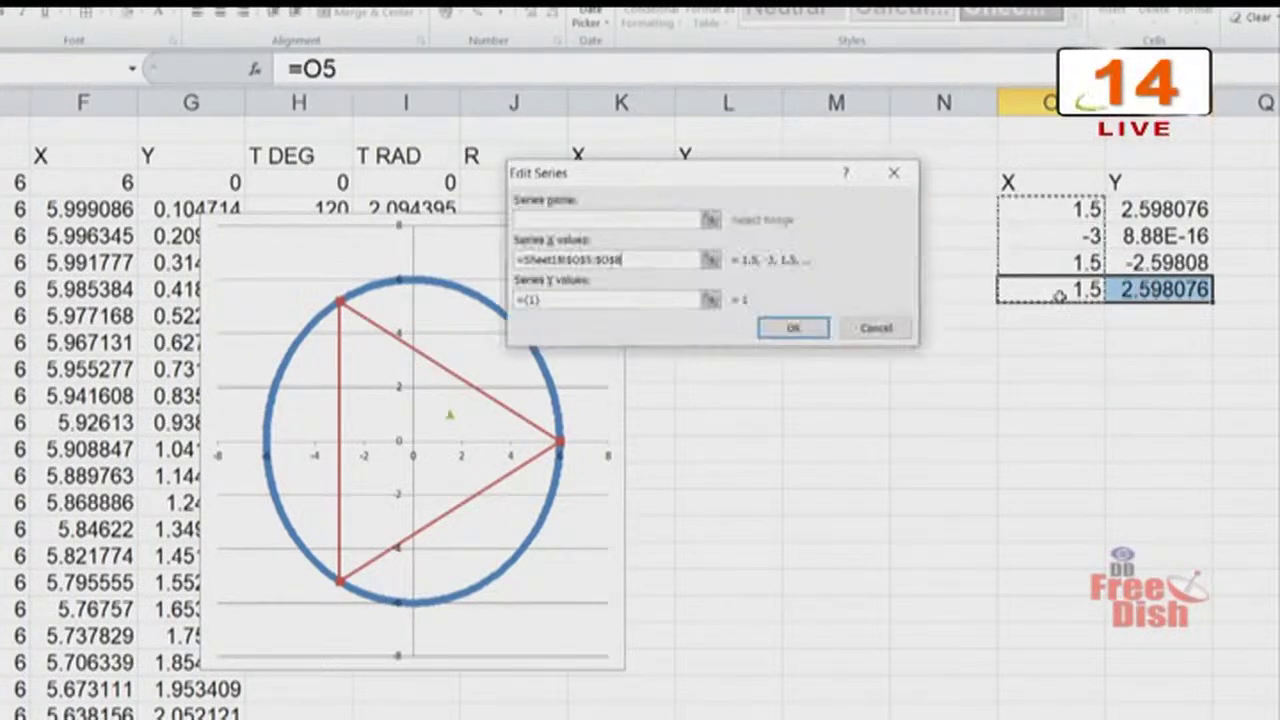
Set the new series' Y values to P5:P8 and apply the chart data changes.
click(709, 302)
drag(1133, 209, 1138, 287)
key(Return)
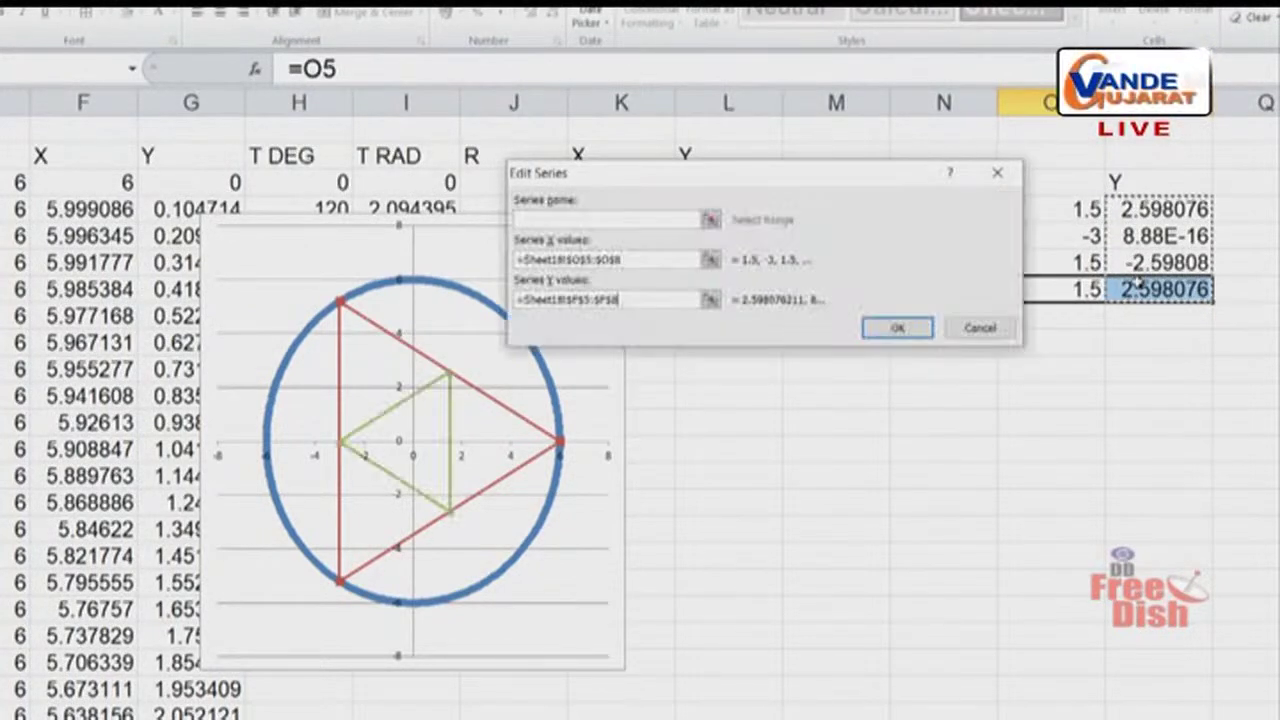
click(897, 327)
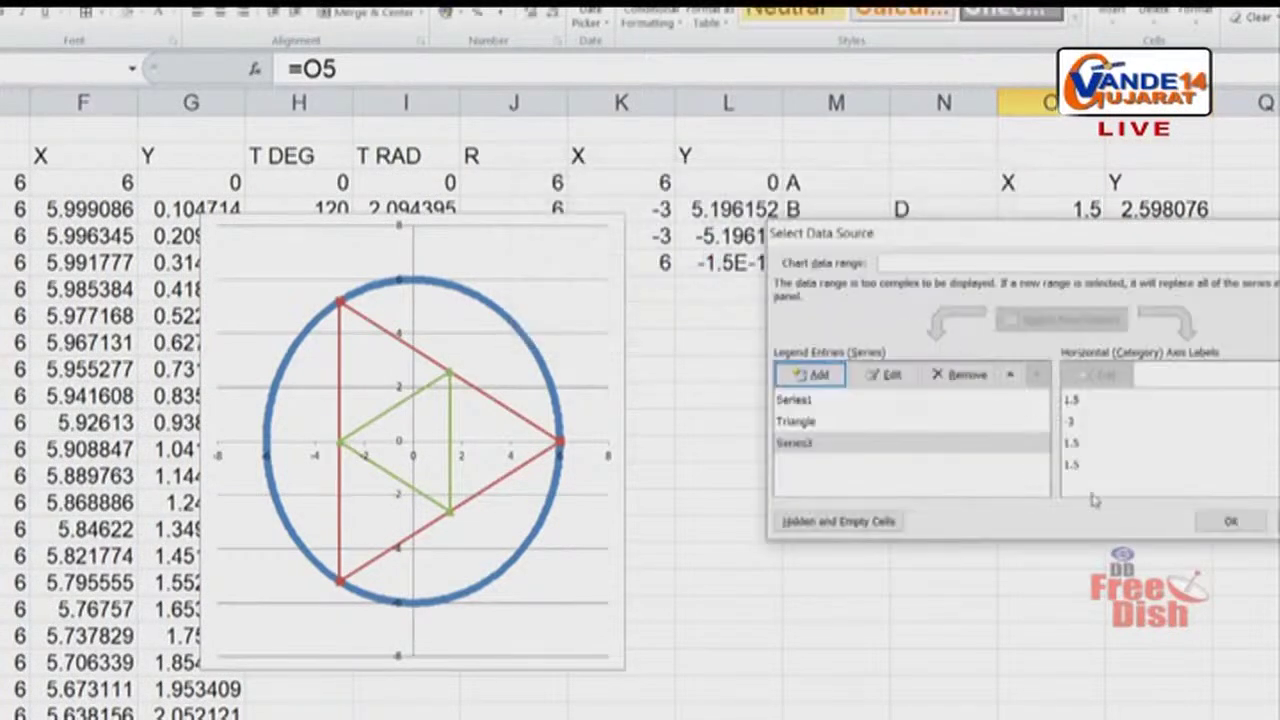
click(1229, 521)
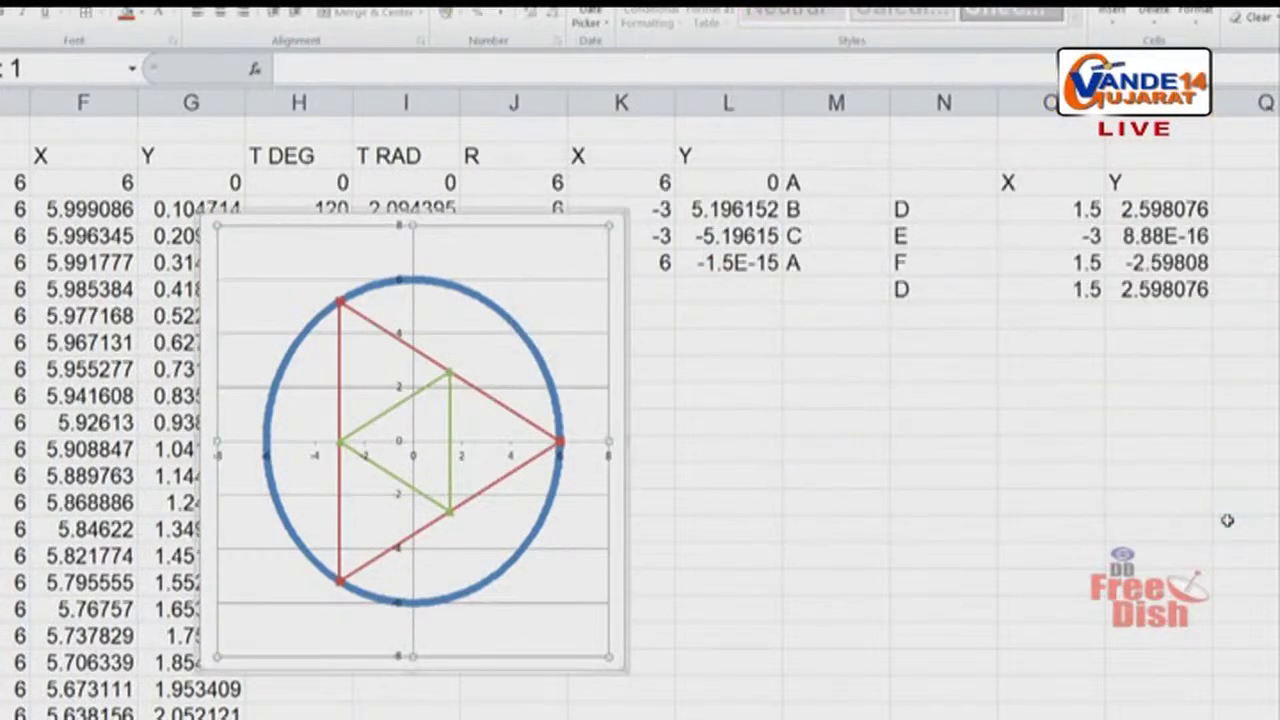